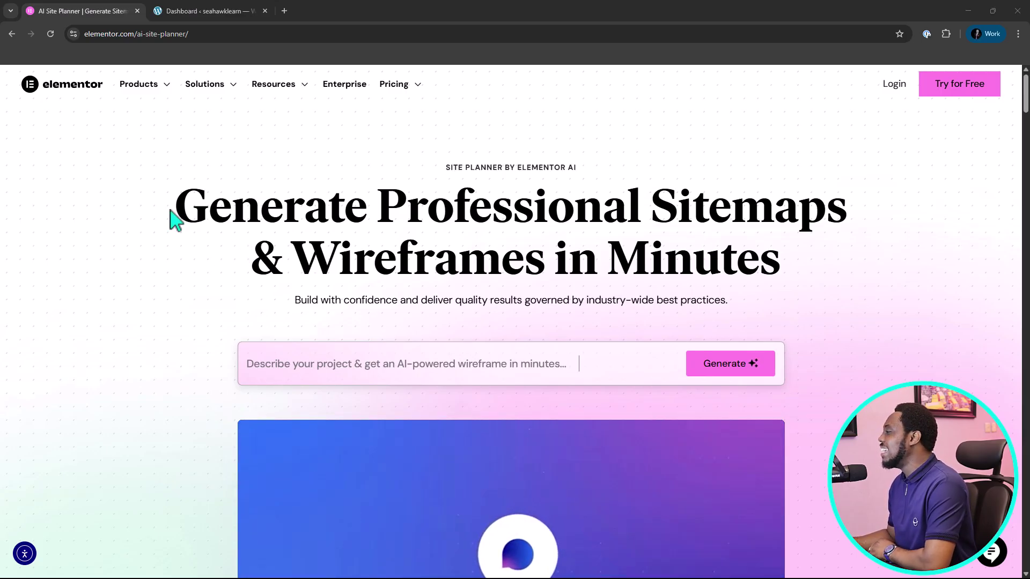
Review the AI Site Planner page's introduction, demo video and the feature descriptions for site plans, wireframes and website progress.
{"action": "left_click_drag", "start_coordinate": [173, 220], "coordinate": [891, 239]}
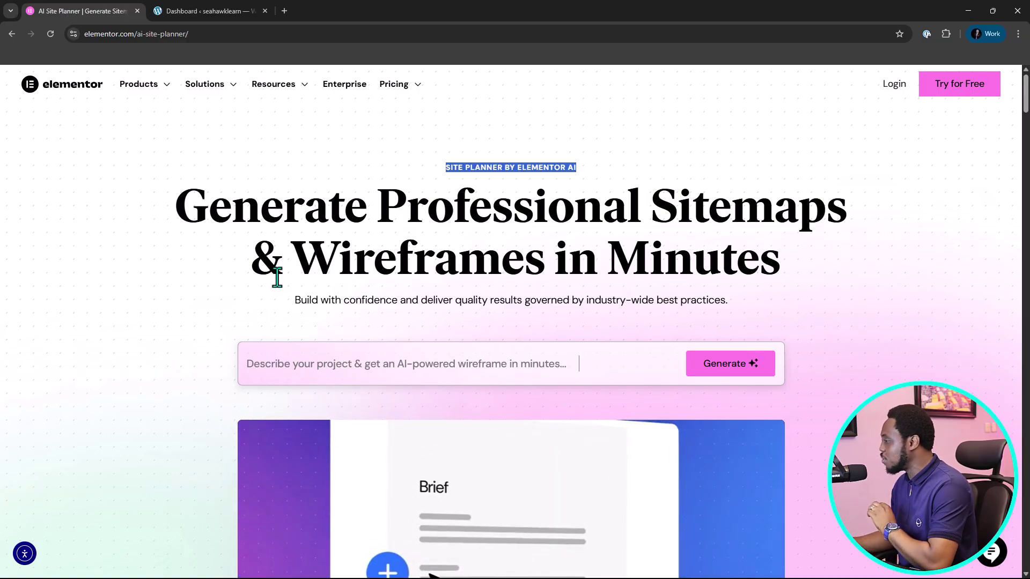
{"action": "scroll", "coordinate": [288, 282], "scroll_direction": "down", "scroll_amount": 5}
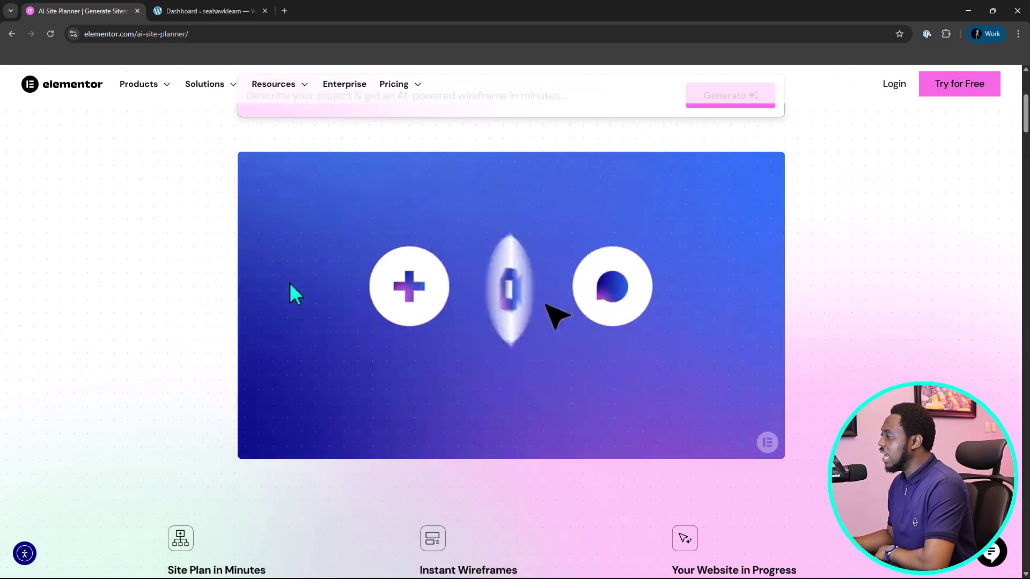
{"action": "scroll", "coordinate": [289, 282], "scroll_direction": "down", "scroll_amount": 4}
{"action": "scroll", "coordinate": [289, 282], "scroll_direction": "up", "scroll_amount": 4}
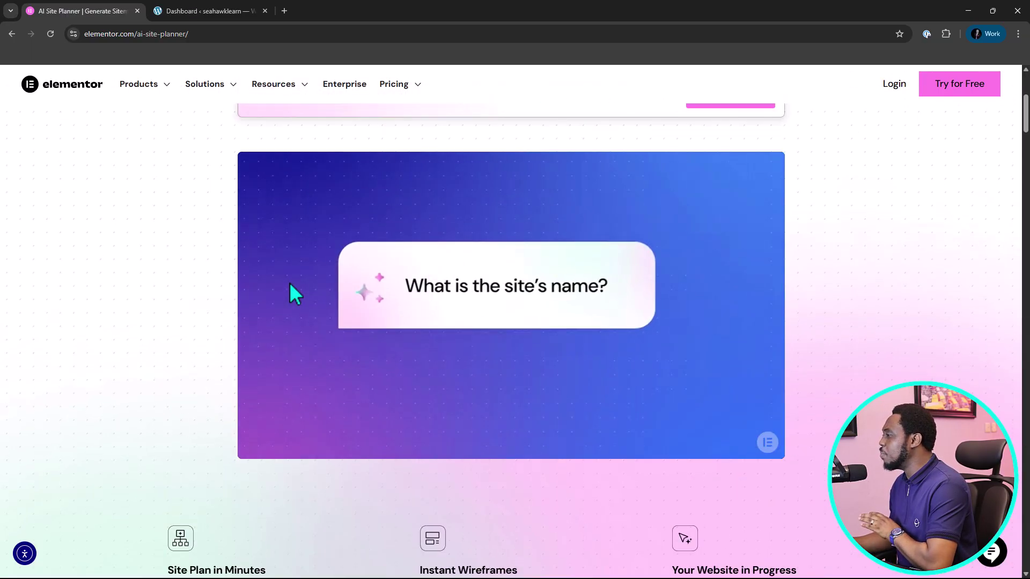
{"action": "scroll", "coordinate": [288, 282], "scroll_direction": "up", "scroll_amount": 2}
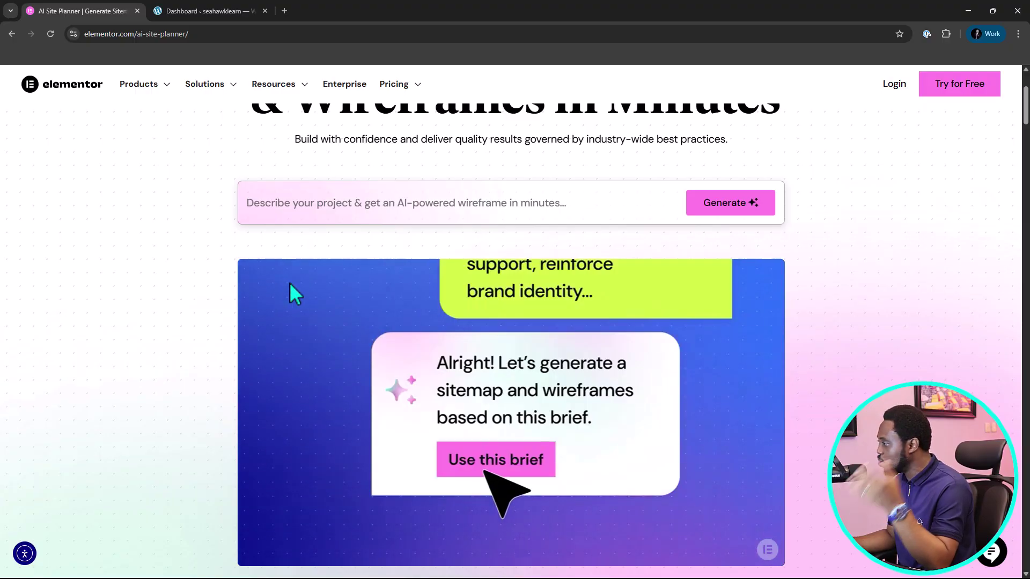
{"action": "scroll", "coordinate": [403, 309], "scroll_direction": "down", "scroll_amount": 6}
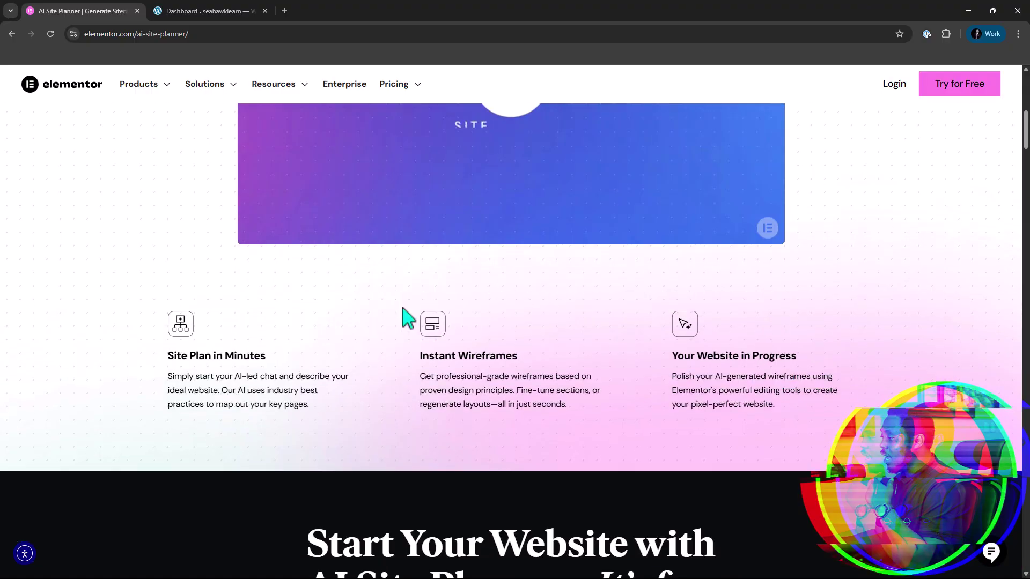
{"action": "scroll", "coordinate": [403, 308], "scroll_direction": "down", "scroll_amount": 3}
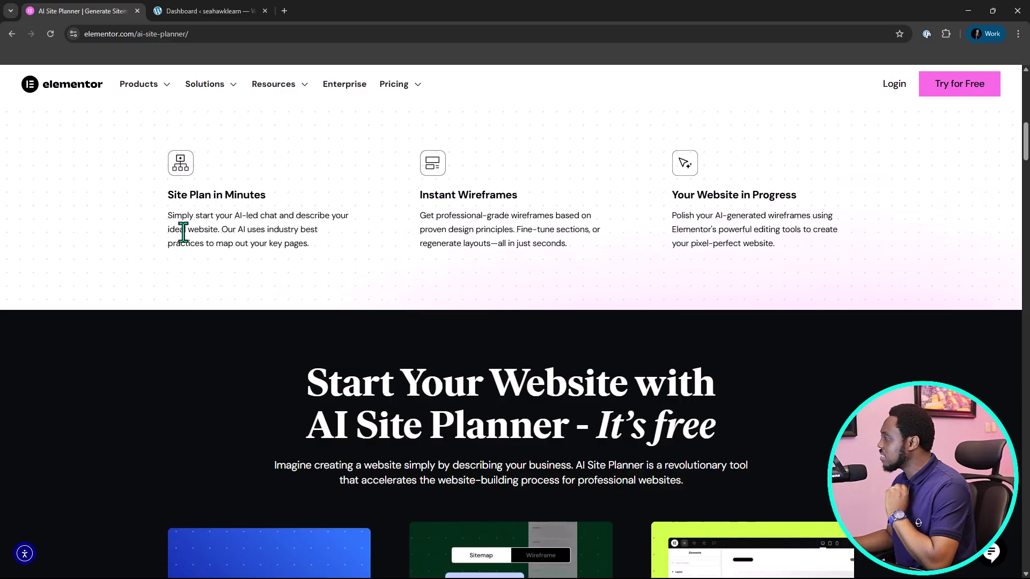
{"action": "scroll", "coordinate": [419, 223], "scroll_direction": "down", "scroll_amount": 5}
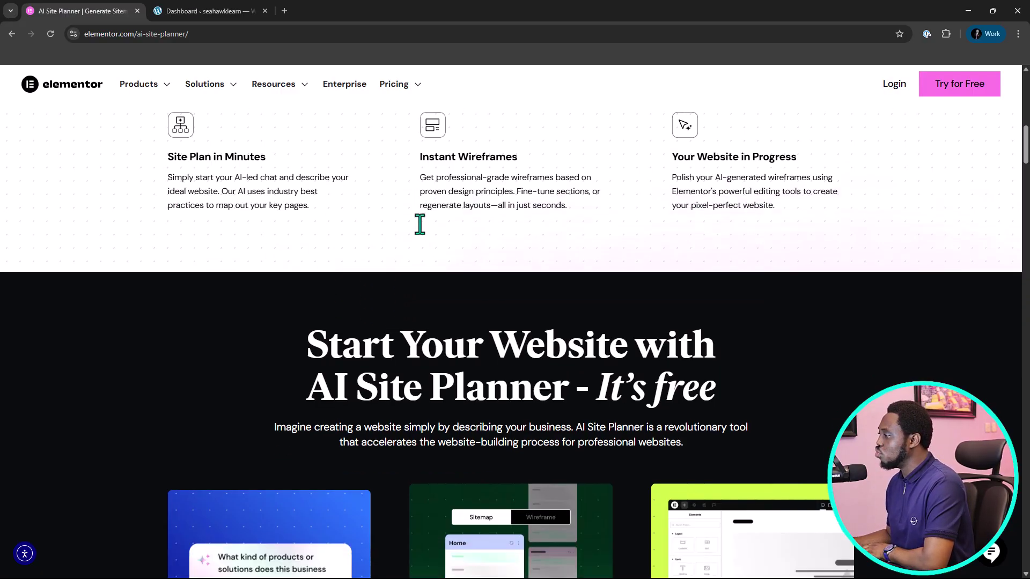
{"action": "scroll", "coordinate": [412, 225], "scroll_direction": "up", "scroll_amount": 5}
Examine how the planner works through the brief, sitemap and wireframe stages, and the editor and AI sections below them.
{"action": "scroll", "coordinate": [407, 239], "scroll_direction": "down", "scroll_amount": 10}
{"action": "scroll", "coordinate": [412, 240], "scroll_direction": "down", "scroll_amount": 4}
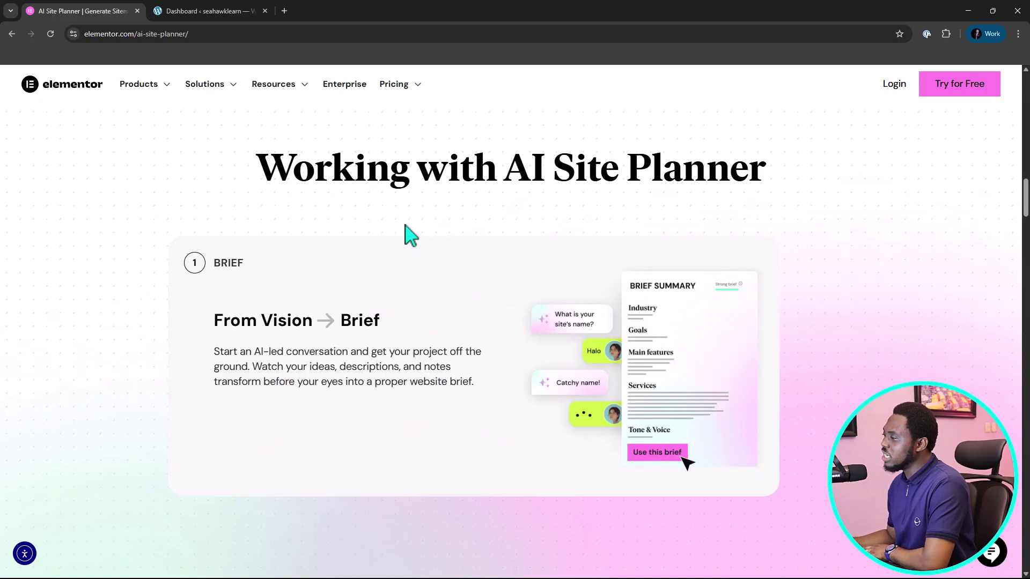
{"action": "scroll", "coordinate": [405, 231], "scroll_direction": "down", "scroll_amount": 2}
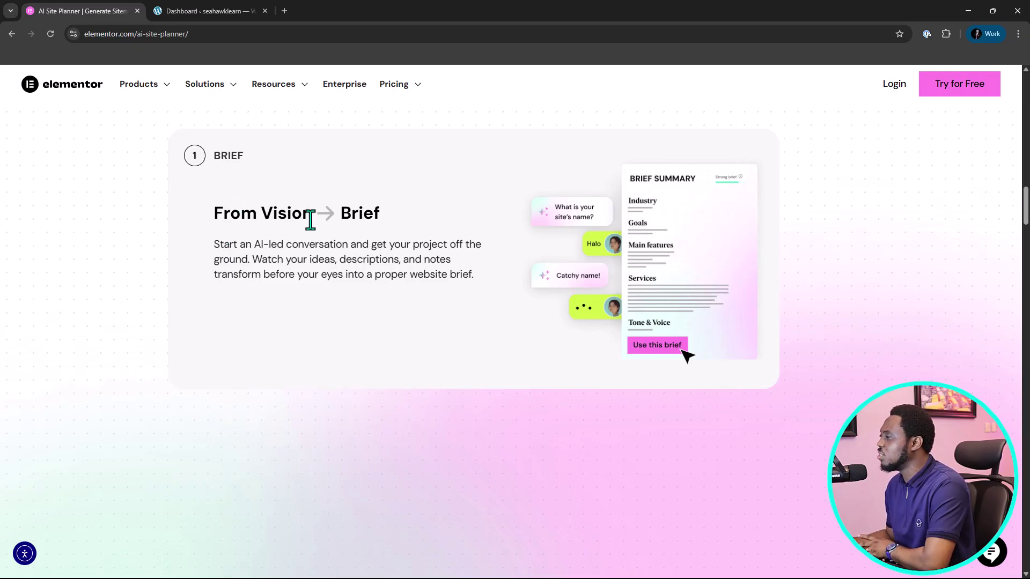
{"action": "scroll", "coordinate": [310, 221], "scroll_direction": "down", "scroll_amount": 3}
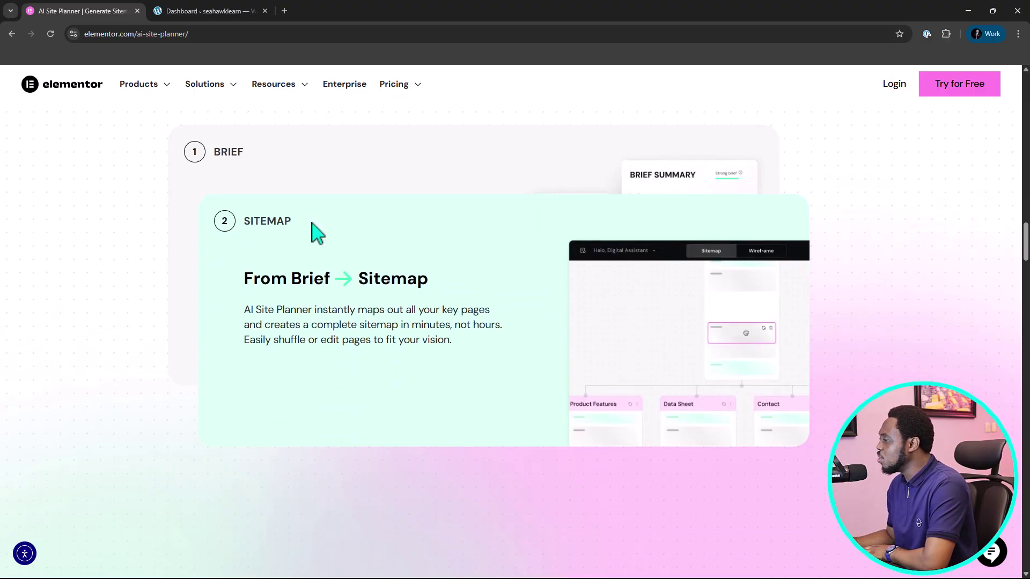
{"action": "scroll", "coordinate": [375, 248], "scroll_direction": "down", "scroll_amount": 3}
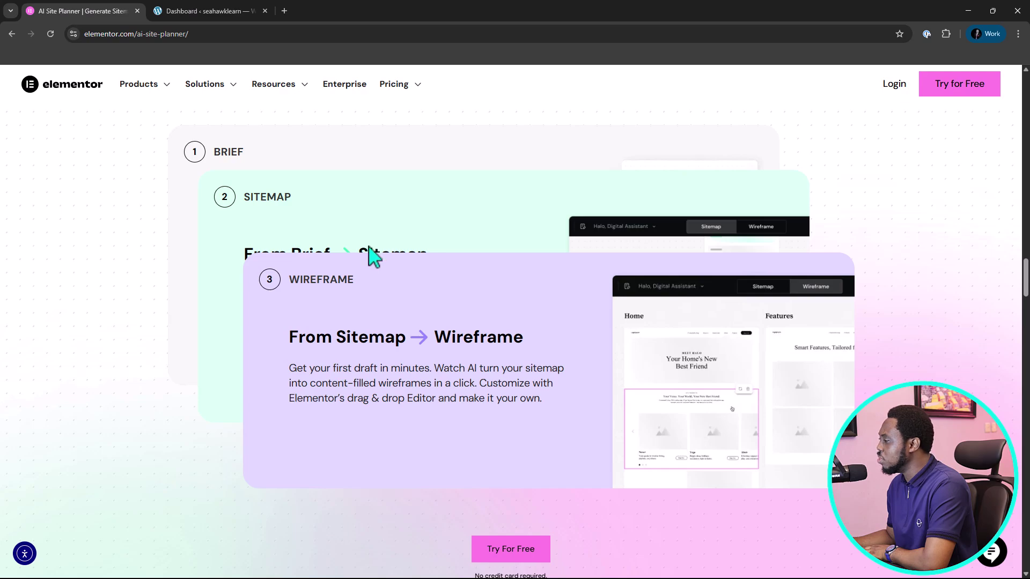
{"action": "scroll", "coordinate": [370, 260], "scroll_direction": "down", "scroll_amount": 10}
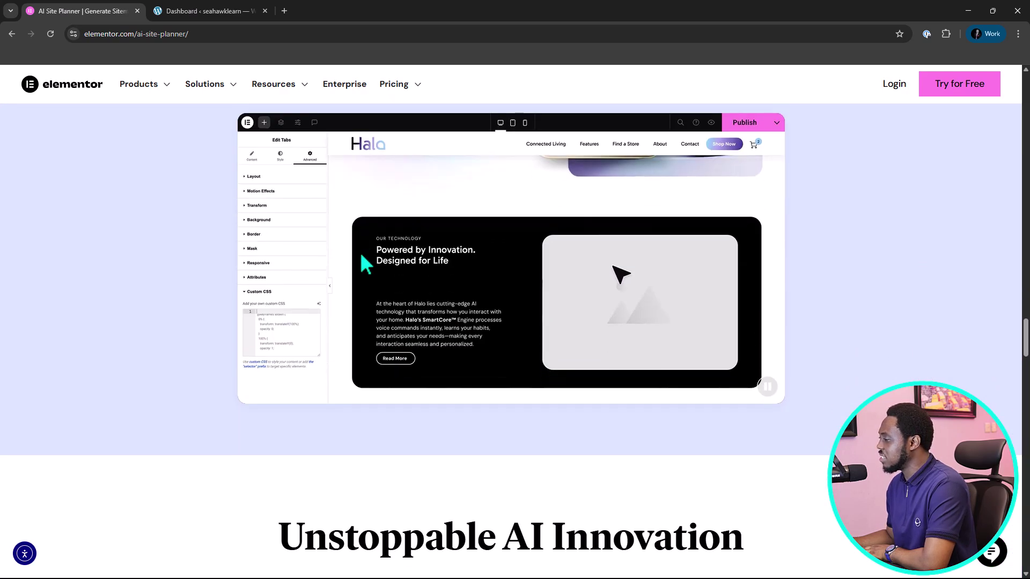
{"action": "scroll", "coordinate": [361, 263], "scroll_direction": "down", "scroll_amount": 4}
{"action": "scroll", "coordinate": [382, 258], "scroll_direction": "up", "scroll_amount": 1}
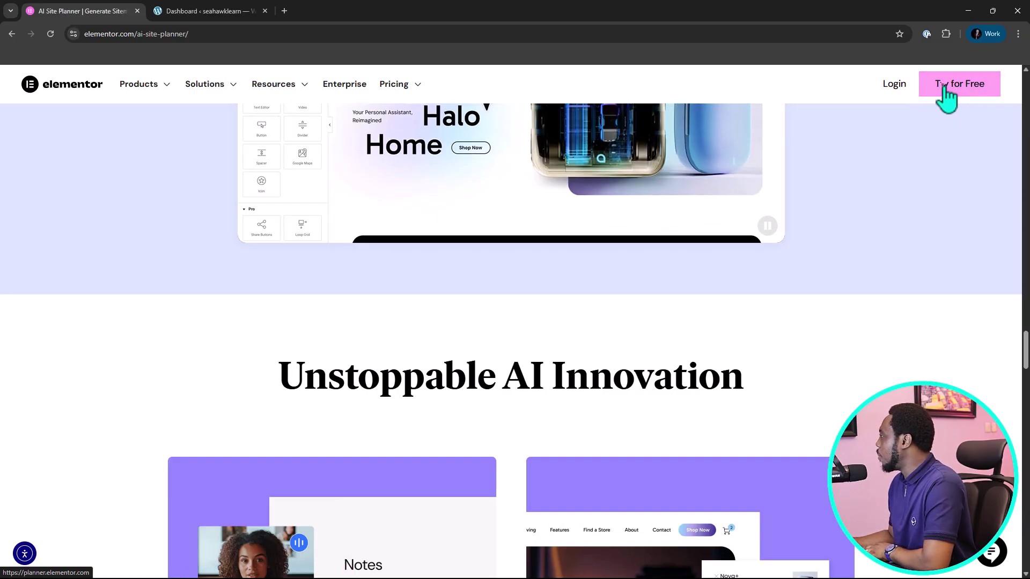
Open the free Site Planner, go through Elementor account creation, and start a project with AI chat.
{"action": "left_click", "coordinate": [946, 88]}
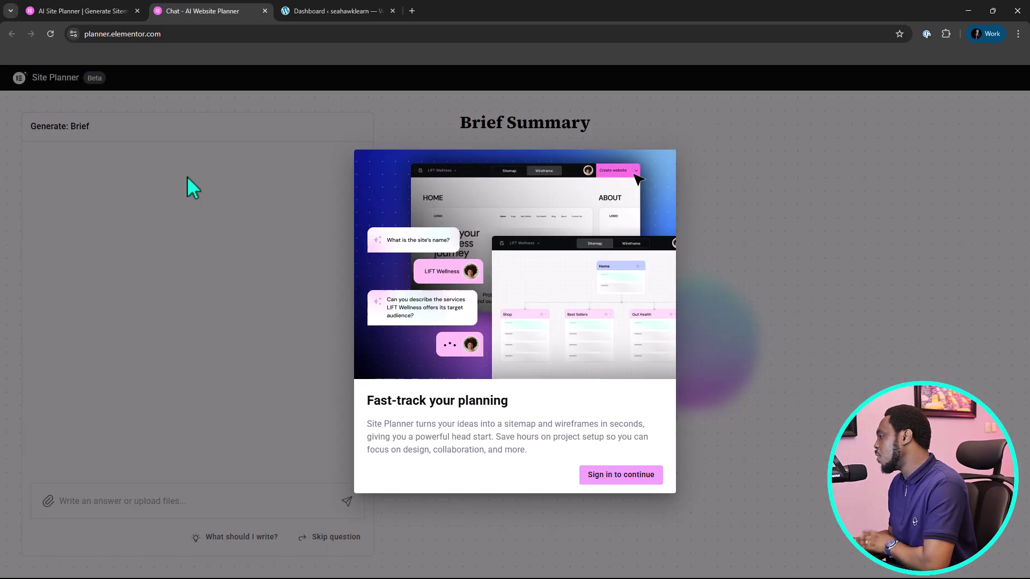
{"action": "left_click", "coordinate": [612, 477]}
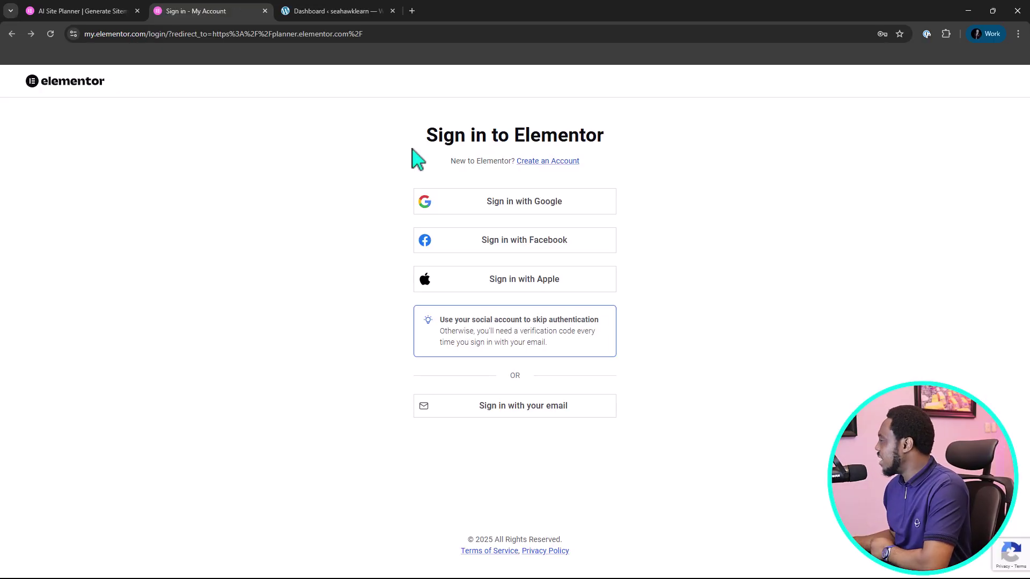
{"action": "left_click", "coordinate": [537, 161]}
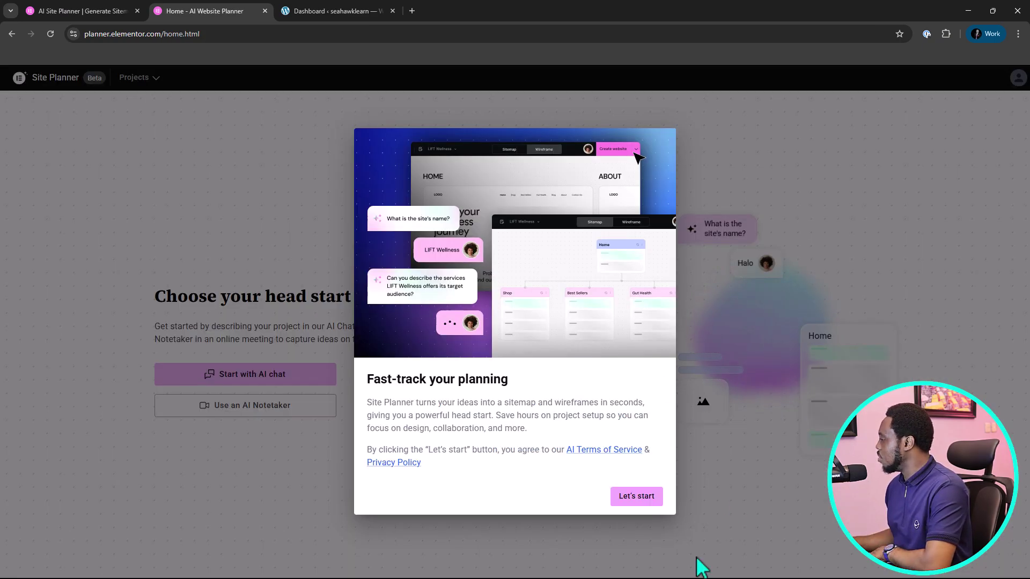
{"action": "left_click", "coordinate": [638, 497]}
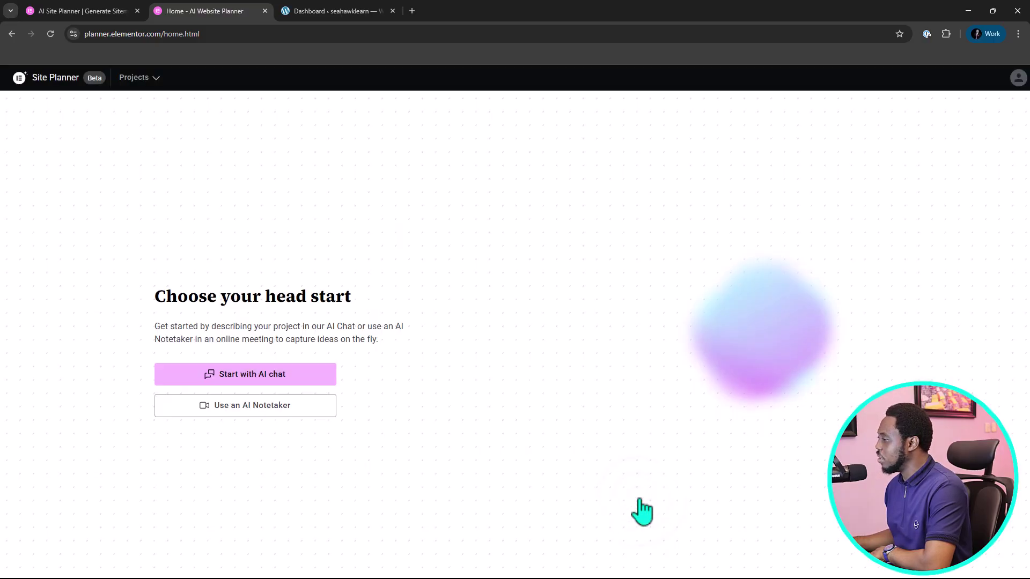
{"action": "left_click", "coordinate": [261, 384]}
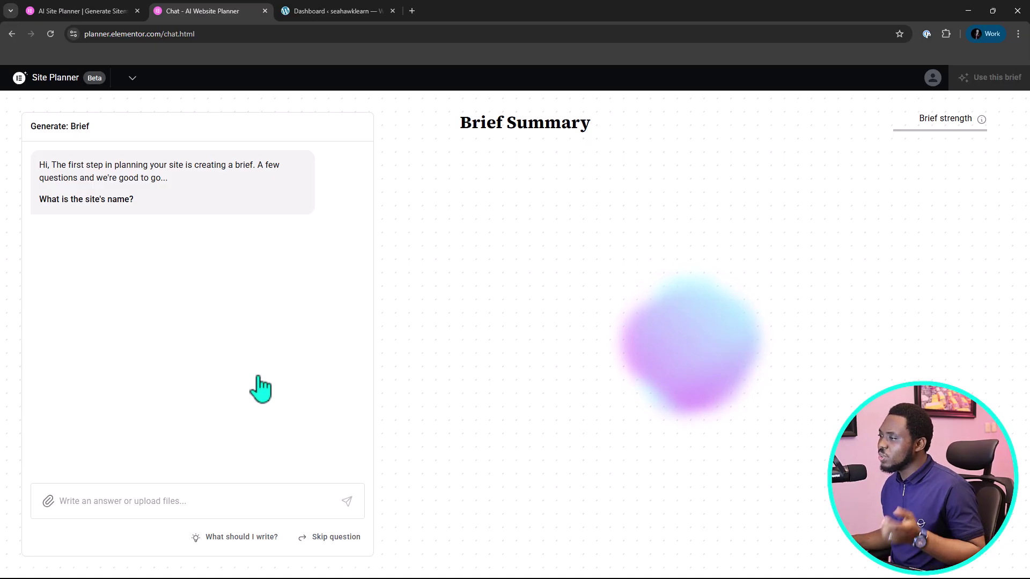
Answer the brief's opening questions with the site name SeaHawk Media and the business type Digital marketing agency.
{"action": "left_click", "coordinate": [105, 504]}
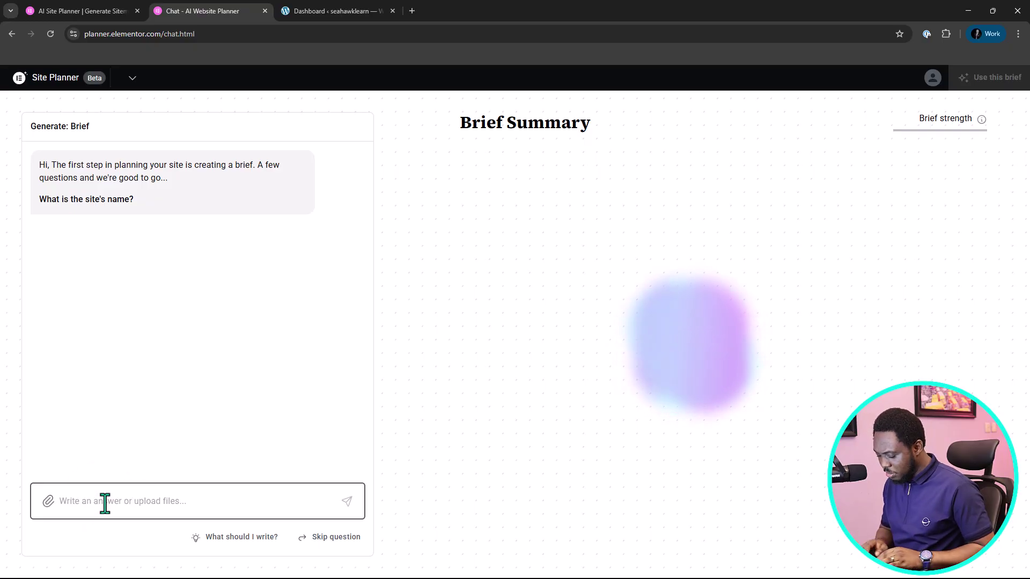
{"action": "type", "text": "SeaHawk Media"}
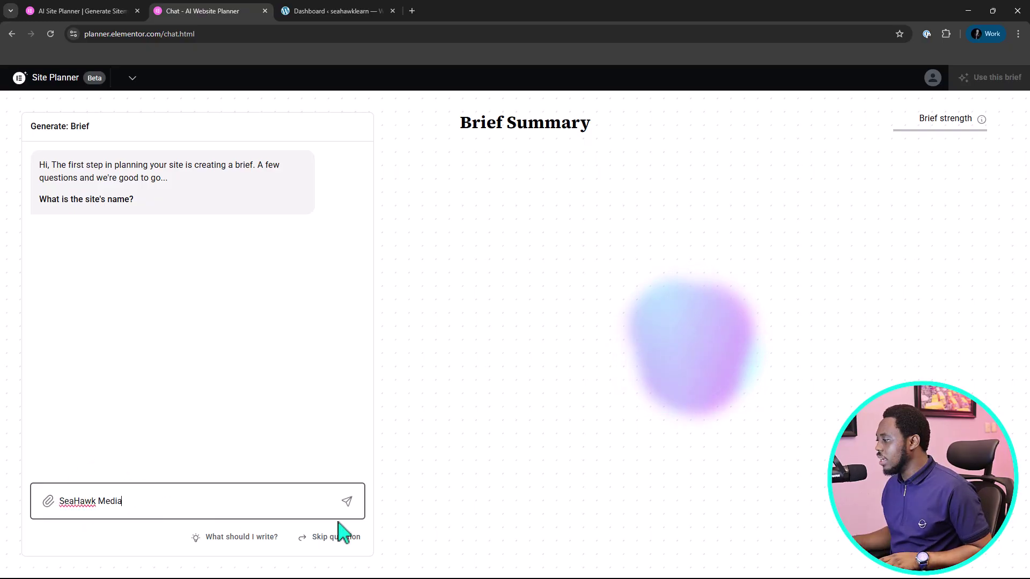
{"action": "left_click", "coordinate": [346, 503]}
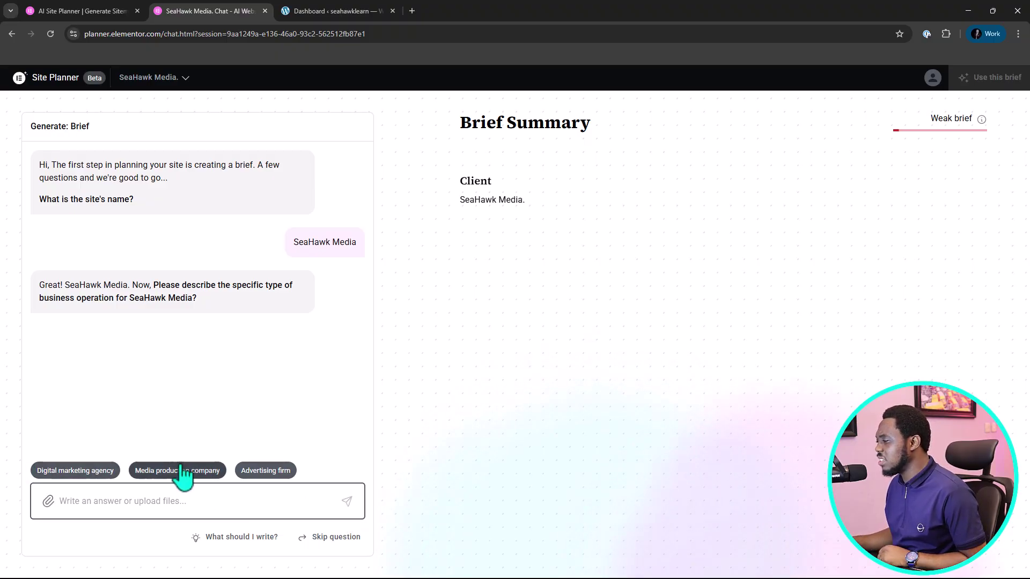
{"action": "left_click", "coordinate": [74, 470]}
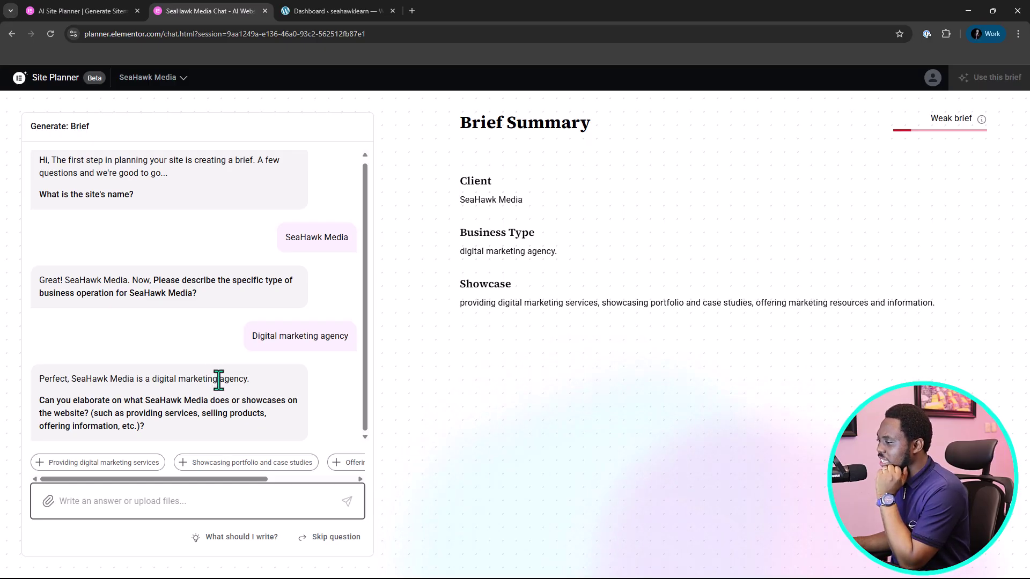
Submit all three suggested answers on what the website showcases, from digital marketing services to marketing resources, plus "creating courses".
{"action": "left_click", "coordinate": [100, 466]}
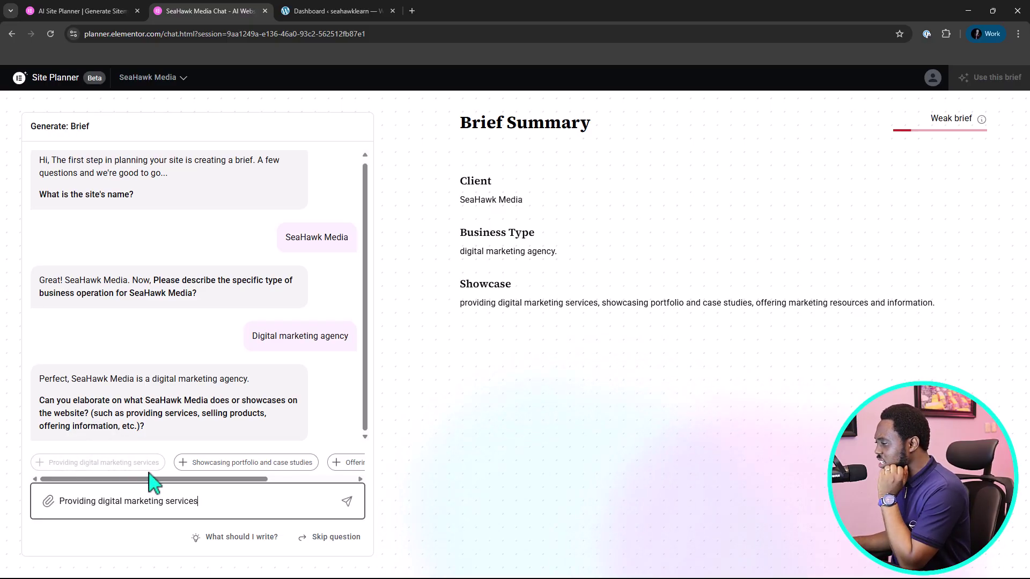
{"action": "left_click", "coordinate": [231, 465]}
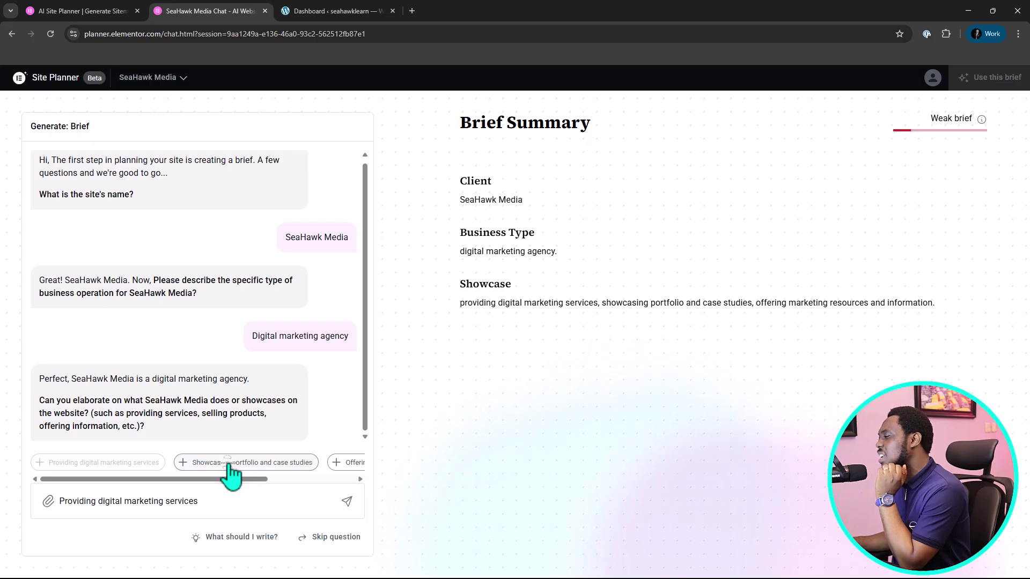
{"action": "left_click_drag", "start_coordinate": [203, 477], "coordinate": [300, 474]}
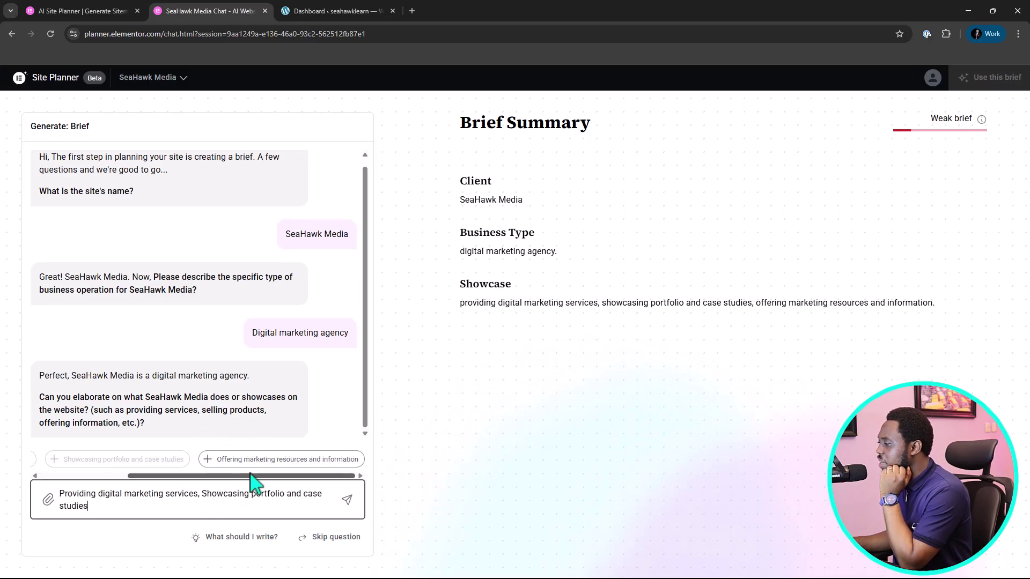
{"action": "left_click", "coordinate": [285, 460]}
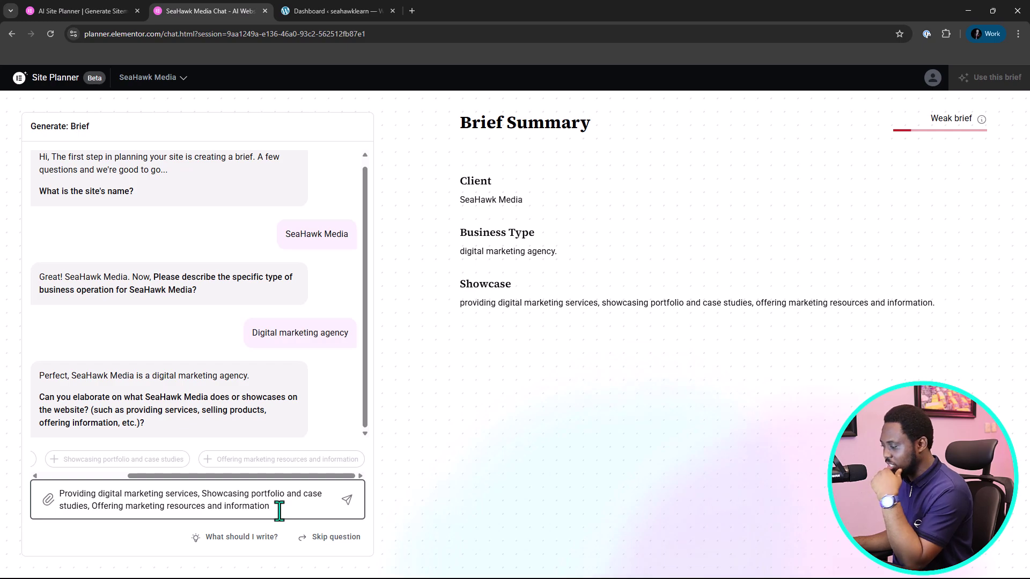
{"action": "type", "text": ", creating courses"}
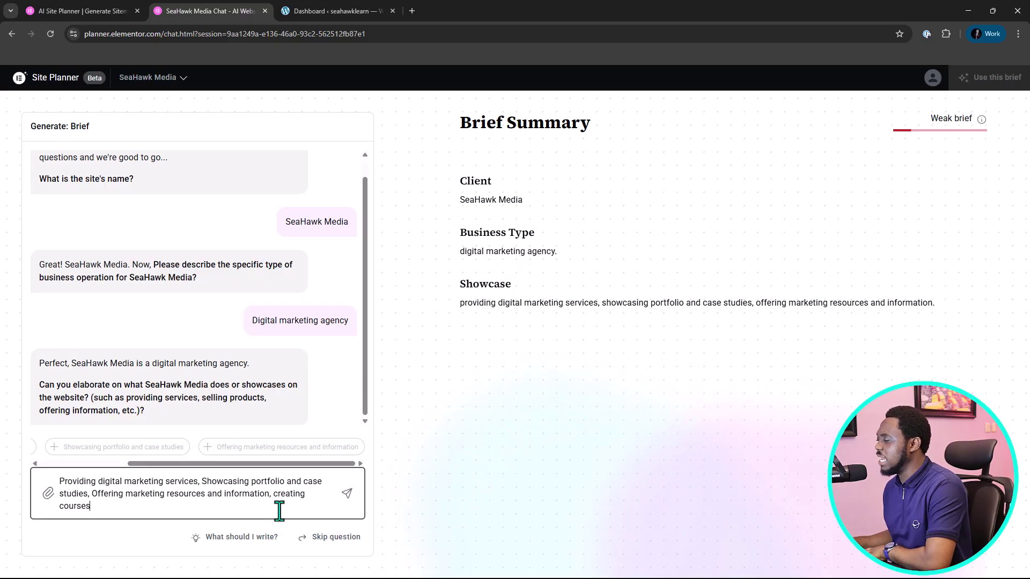
{"action": "left_click", "coordinate": [348, 494]}
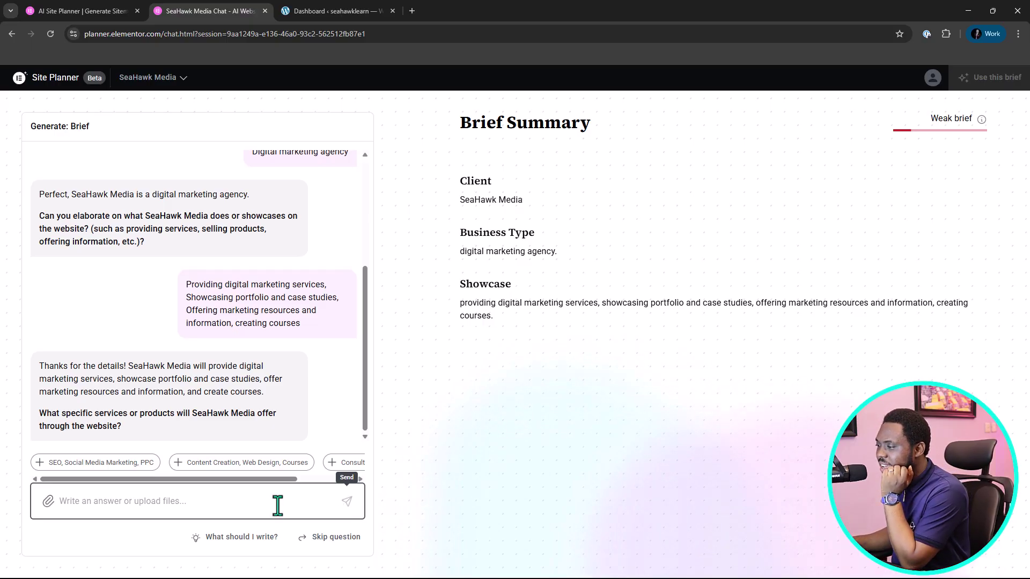
Submit the offered services as SEO, Social Media Marketing, PPC, Content Creation, Web Design, Courses, Consulting, Analytics, Training.
{"action": "left_click", "coordinate": [109, 466]}
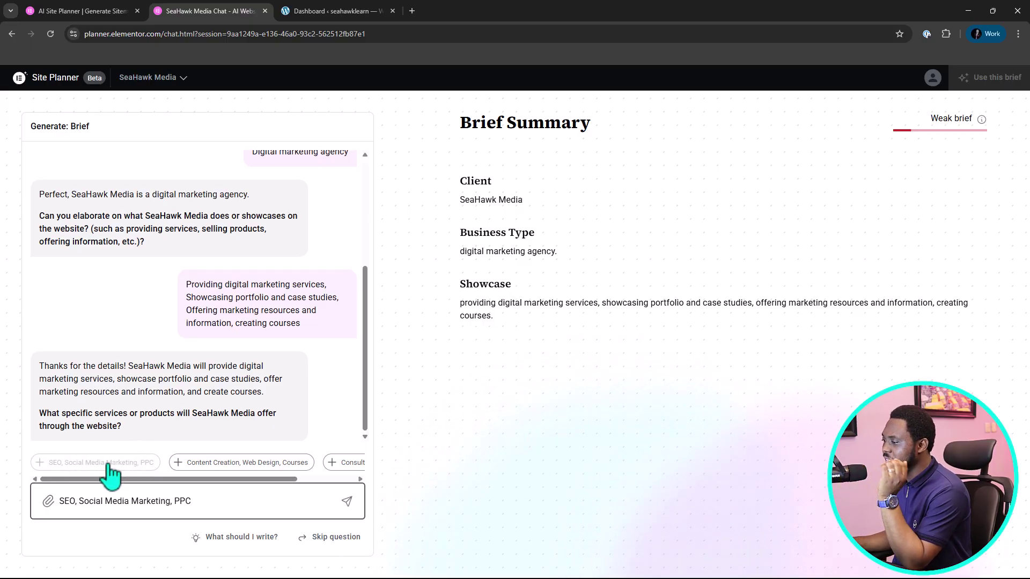
{"action": "left_click", "coordinate": [220, 468]}
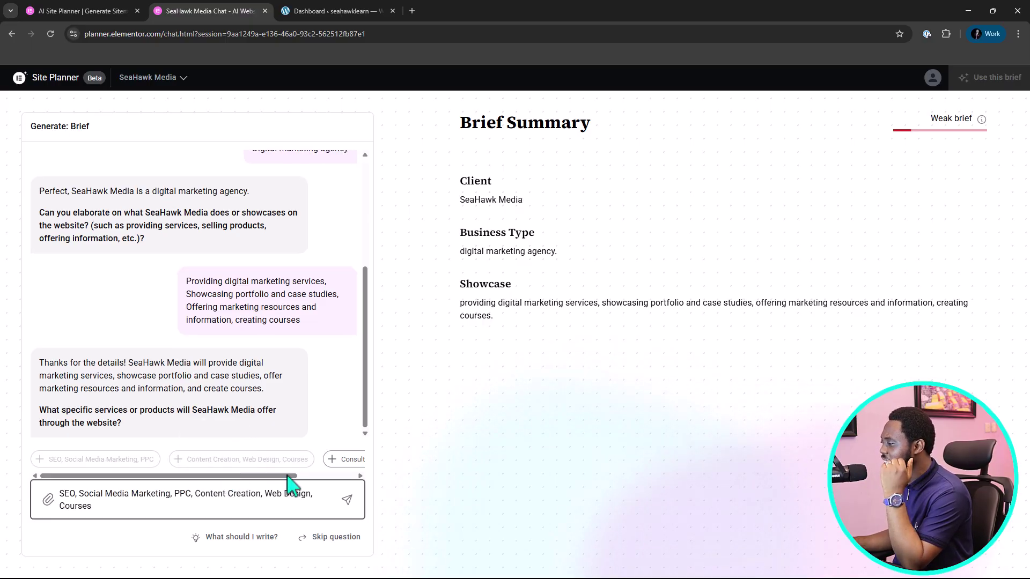
{"action": "left_click_drag", "start_coordinate": [274, 477], "coordinate": [352, 482]}
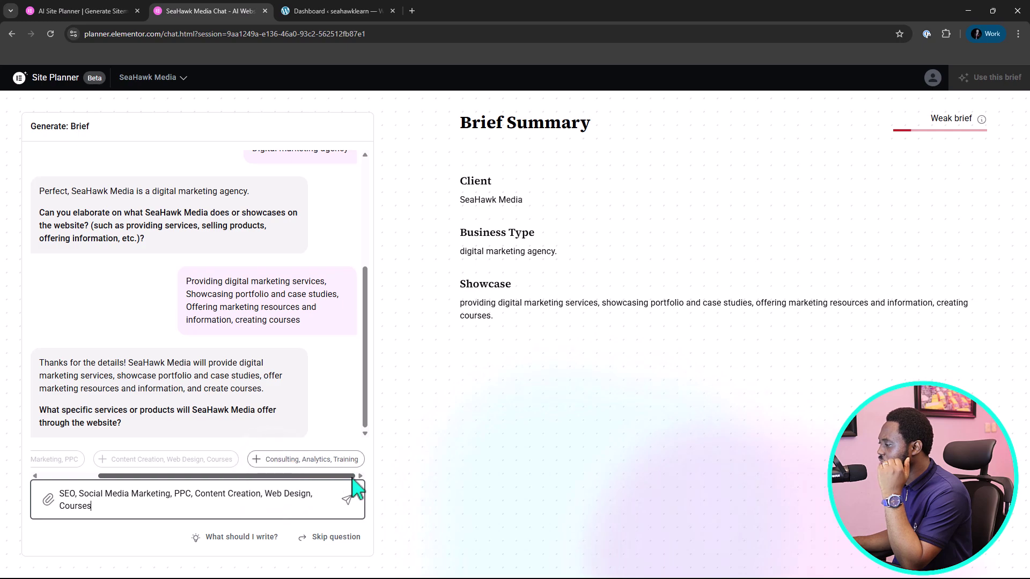
{"action": "left_click", "coordinate": [306, 460]}
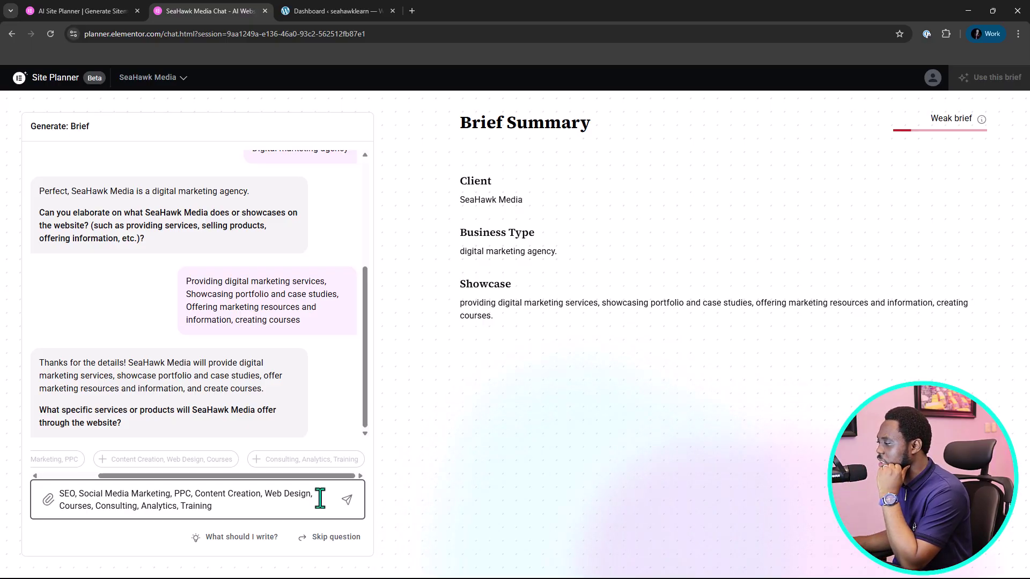
{"action": "left_click", "coordinate": [348, 500]}
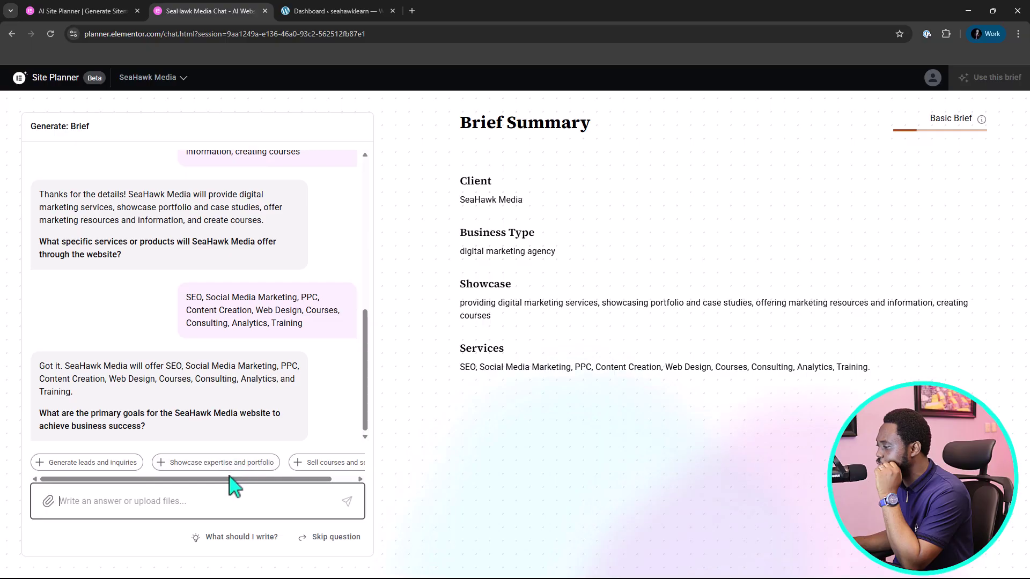
Submit all three suggested primary goals: sell courses and services, showcase expertise and portfolio, and generate leads and inquiries.
{"action": "left_click_drag", "start_coordinate": [229, 478], "coordinate": [257, 479]}
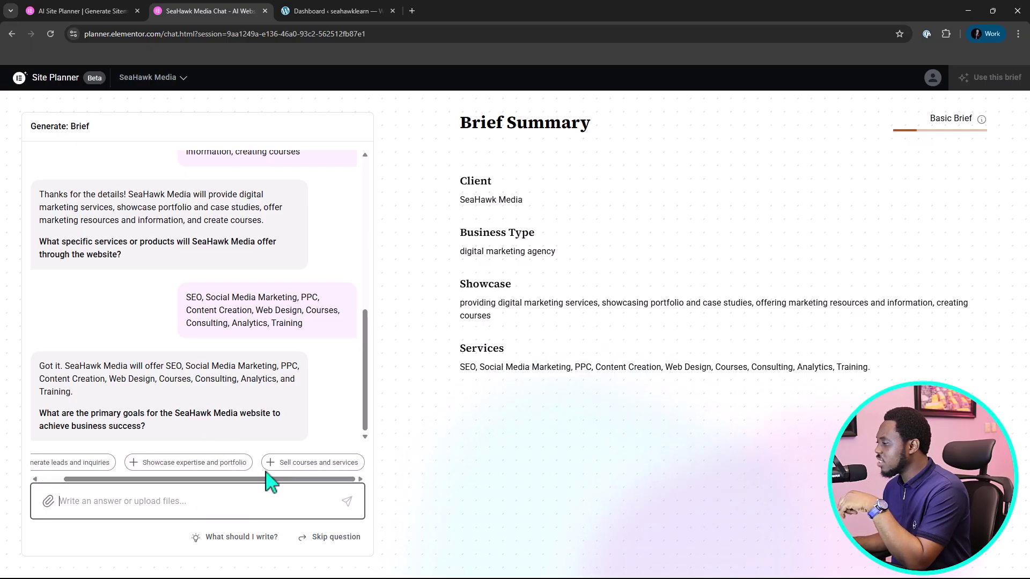
{"action": "left_click", "coordinate": [324, 462]}
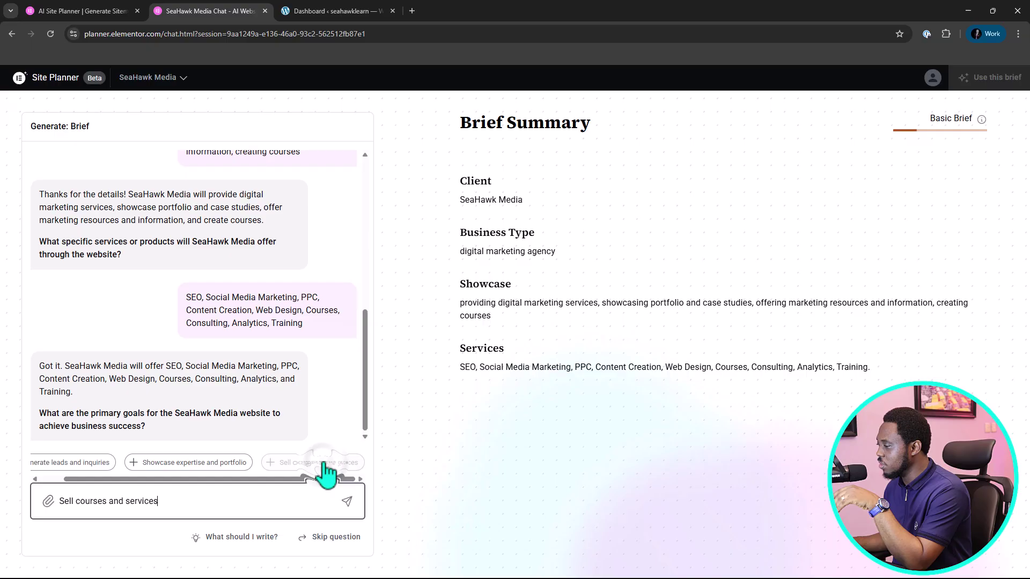
{"action": "left_click", "coordinate": [173, 464]}
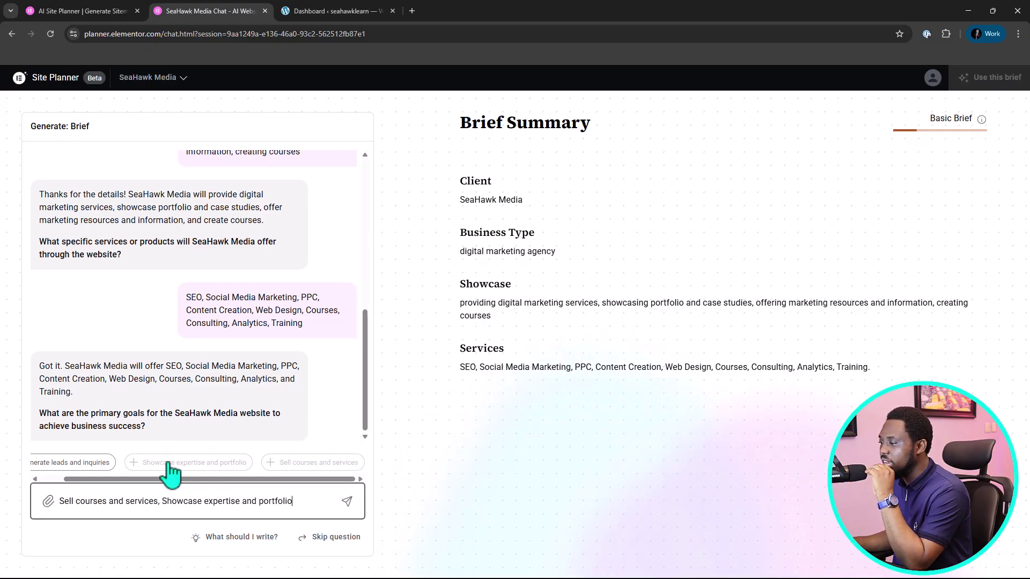
{"action": "left_click", "coordinate": [74, 463]}
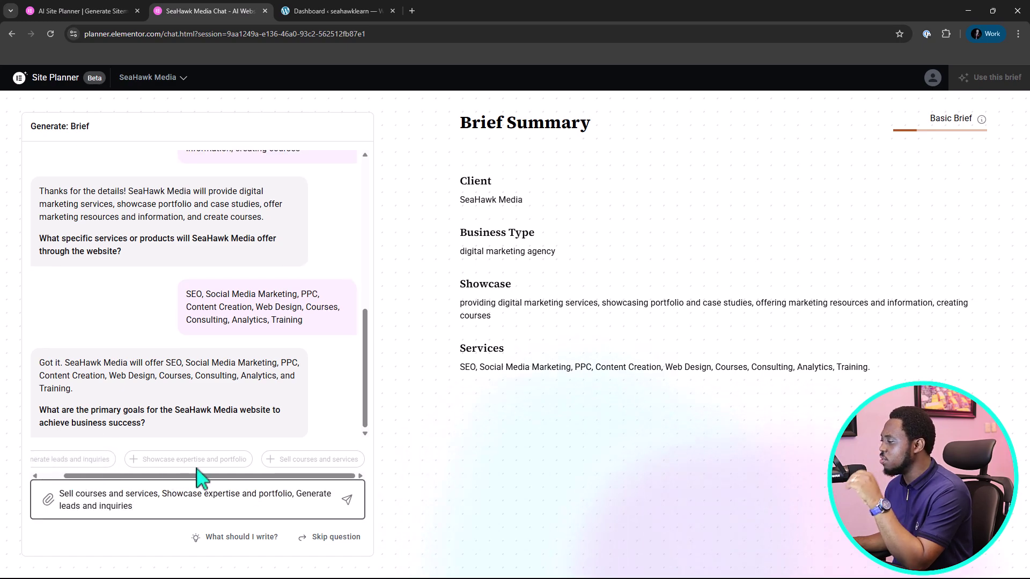
{"action": "left_click", "coordinate": [346, 504]}
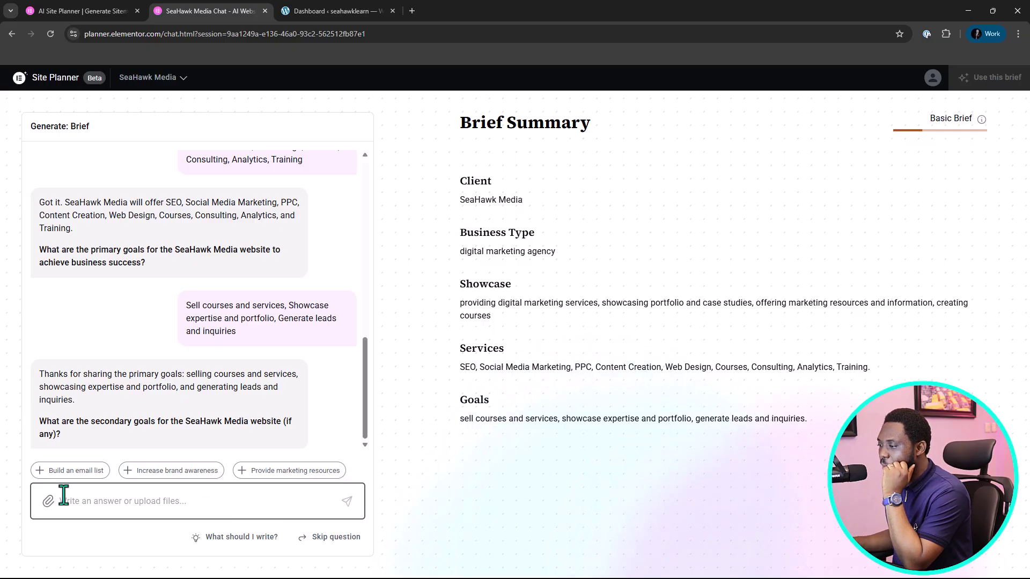
Submit all three suggested secondary goals plus "documentation", and choose English as the website language.
{"action": "left_click", "coordinate": [64, 472]}
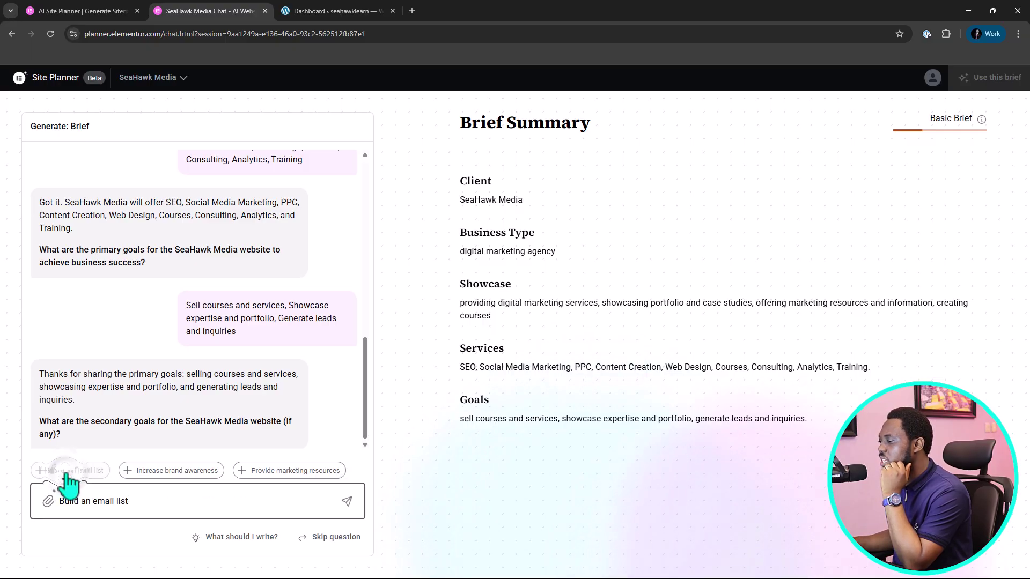
{"action": "left_click", "coordinate": [182, 472]}
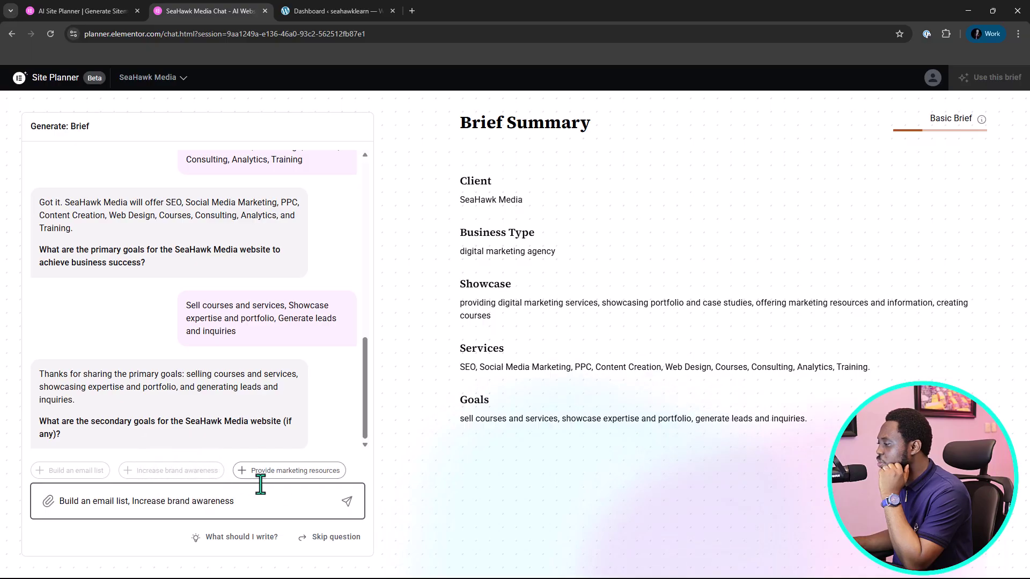
{"action": "left_click", "coordinate": [300, 471]}
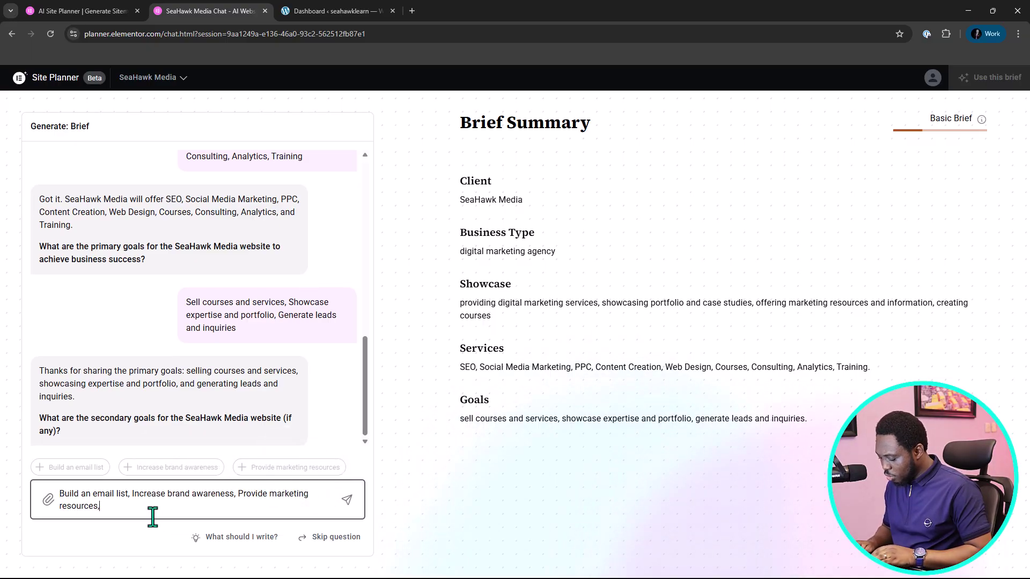
{"action": "type", "text": ", document"}
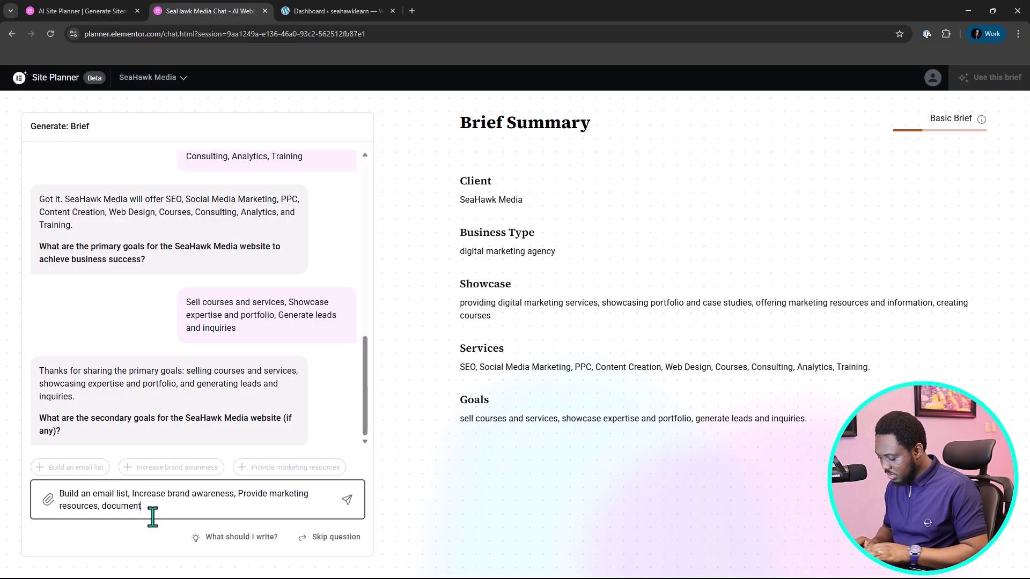
{"action": "type", "text": "ation"}
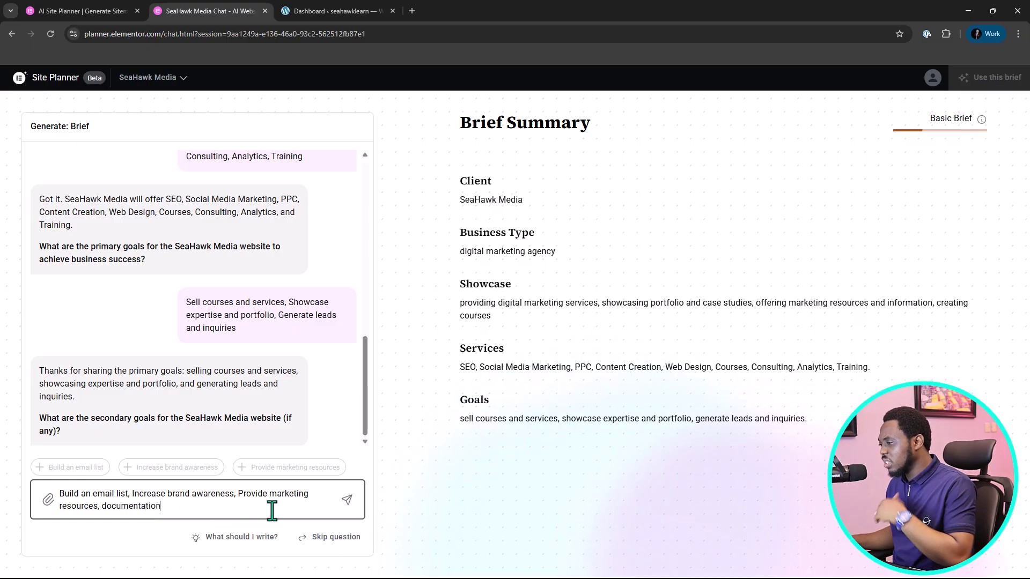
{"action": "left_click", "coordinate": [346, 500]}
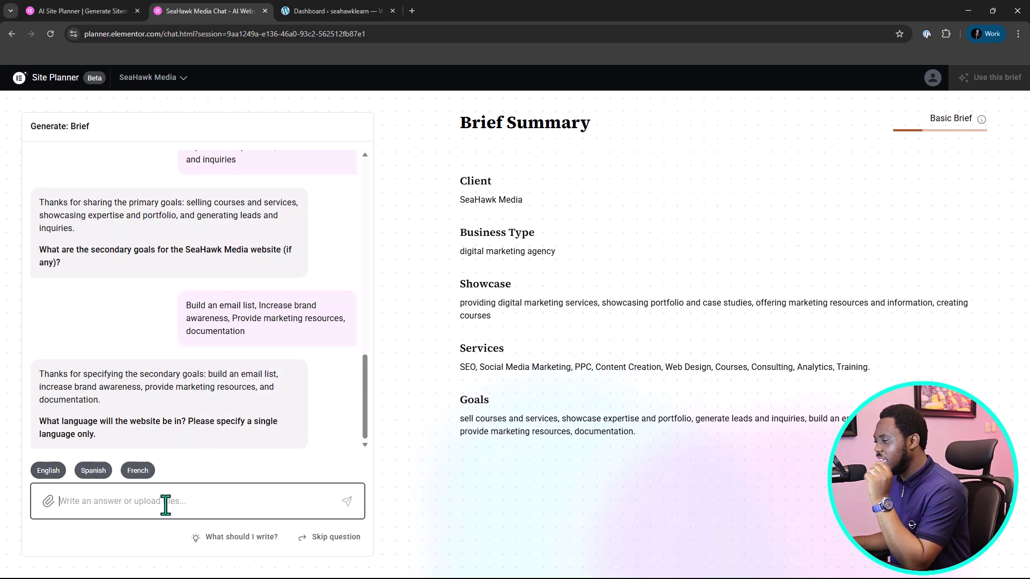
{"action": "left_click", "coordinate": [43, 471]}
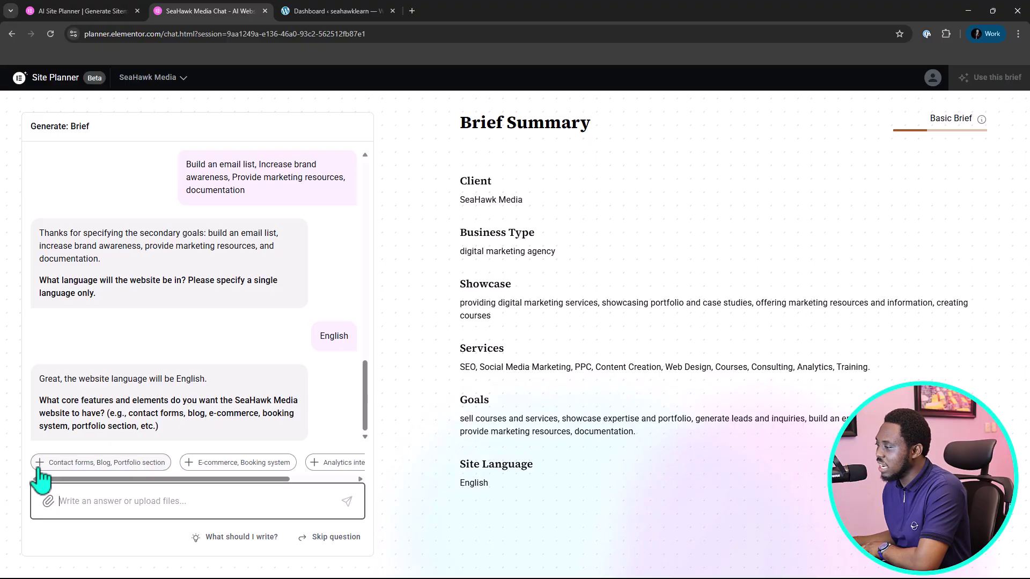
Submit the core features as Contact forms, Blog, Portfolio section, Analytics integration, Newsletter signup, plus "memebership signups, one click chat".
{"action": "left_click", "coordinate": [78, 468]}
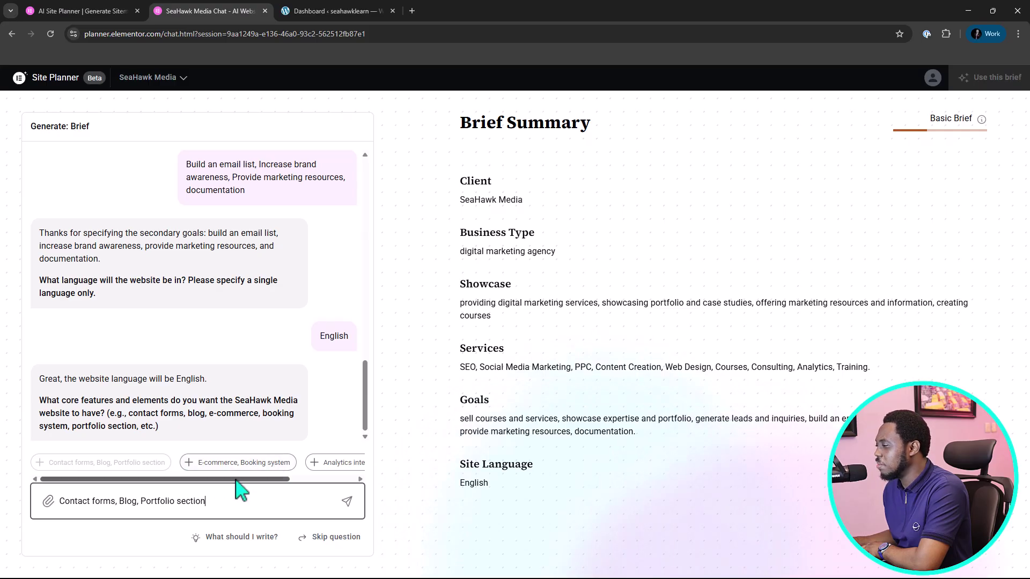
{"action": "left_click_drag", "start_coordinate": [234, 480], "coordinate": [326, 485]}
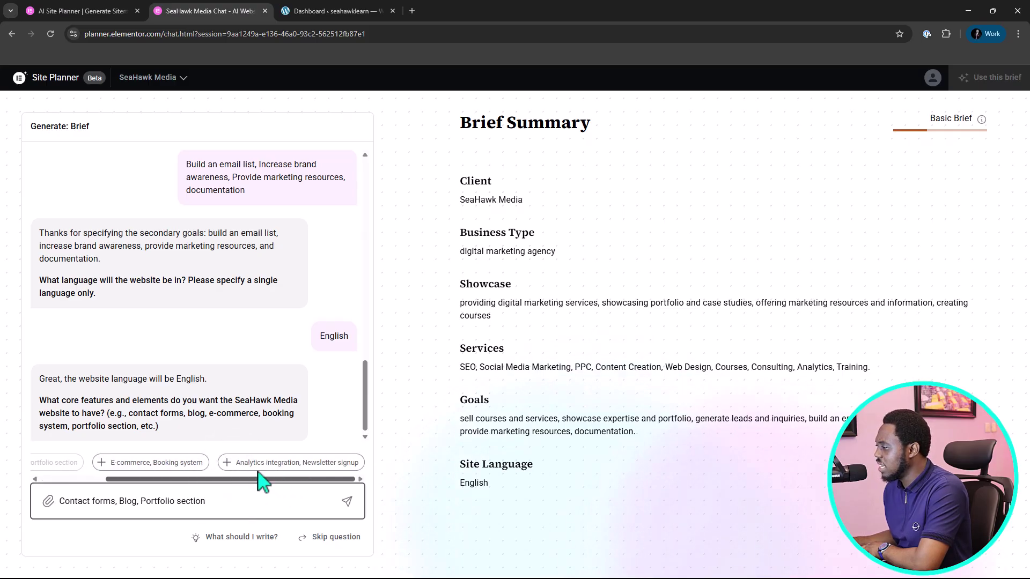
{"action": "left_click", "coordinate": [300, 464]}
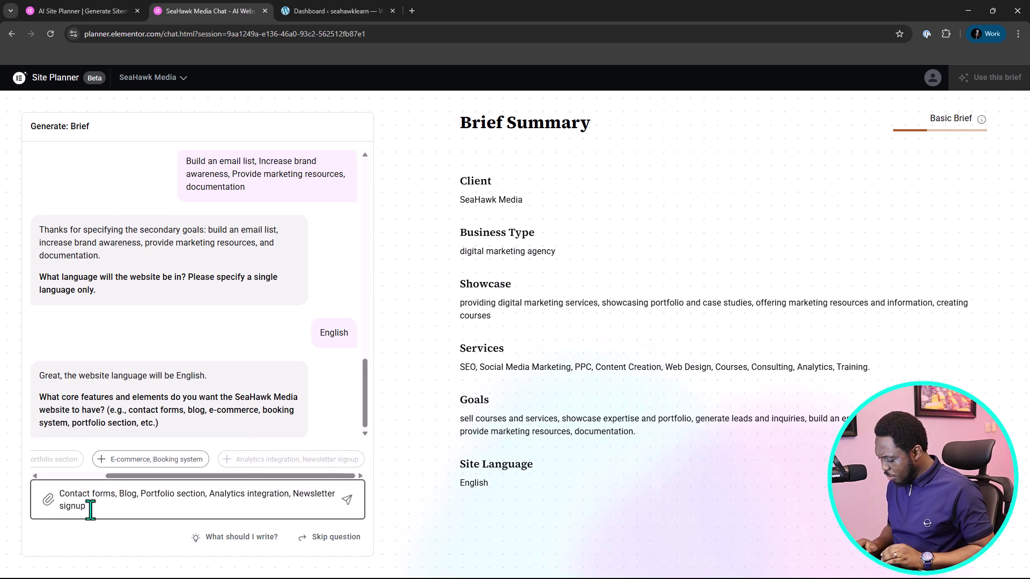
{"action": "type", "text": ", themebe"}
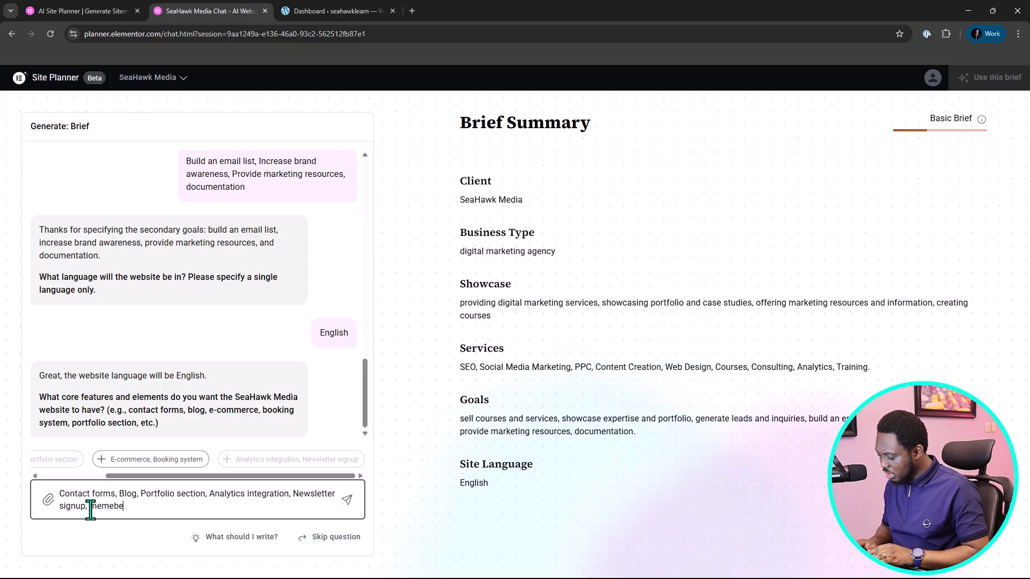
{"action": "type", "text": "rship signups,"}
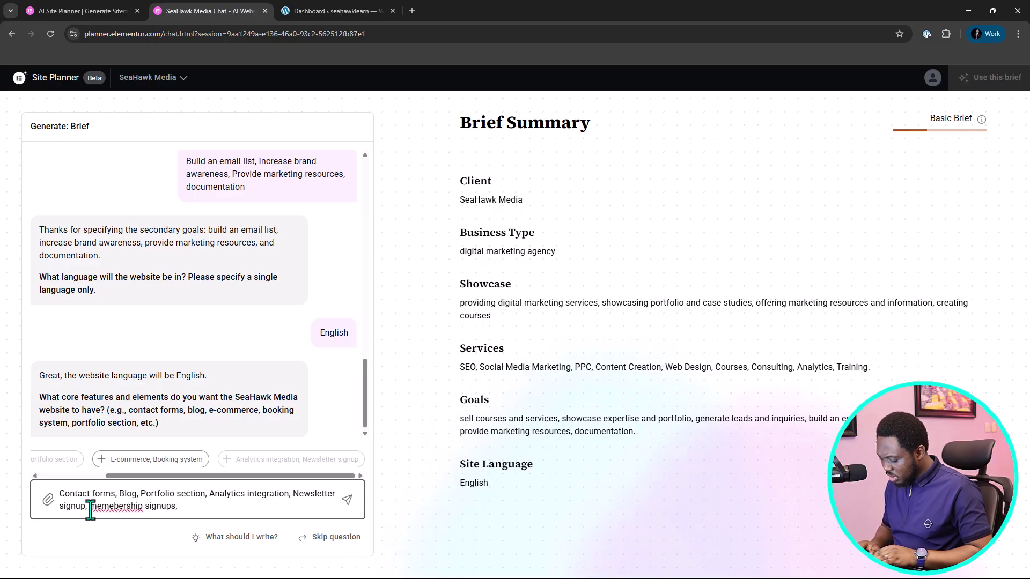
{"action": "type", "text": " one cl"}
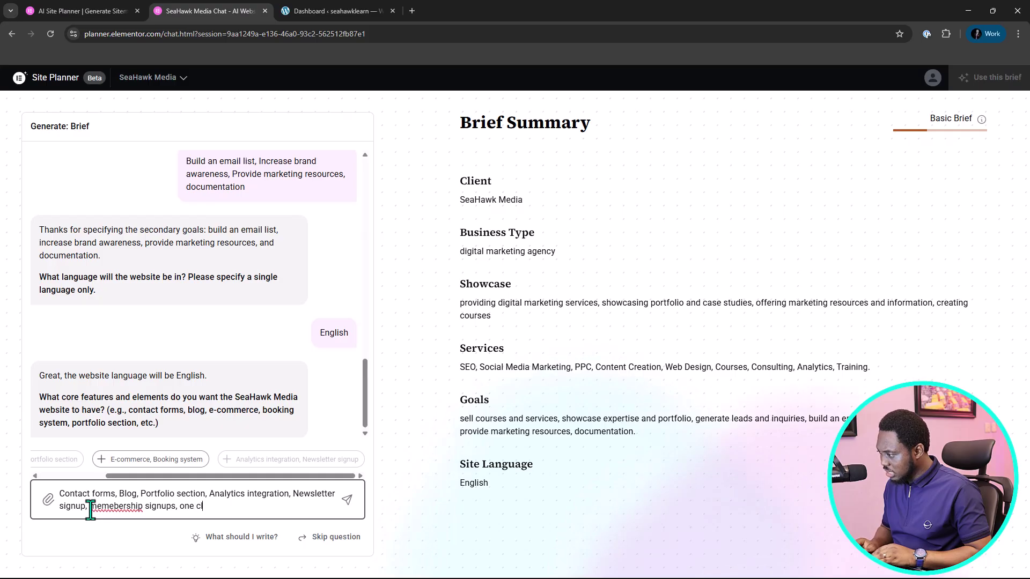
{"action": "type", "text": "ick chat"}
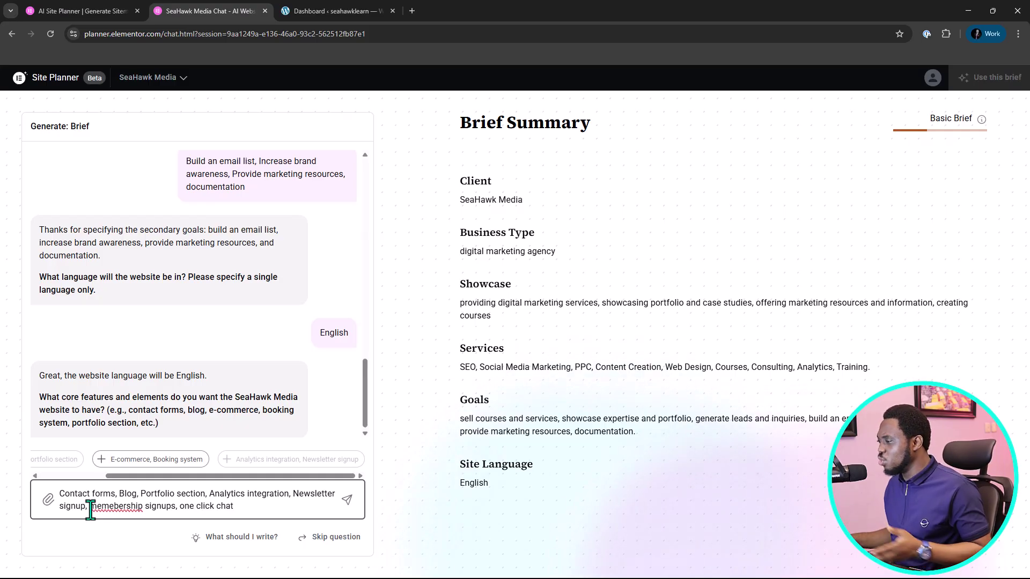
{"action": "left_click", "coordinate": [347, 501]}
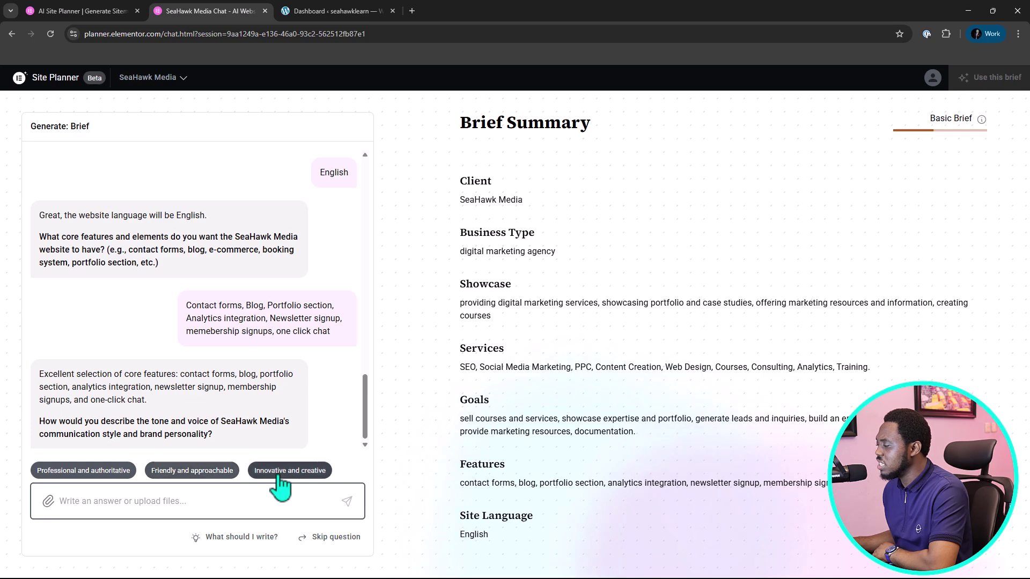
Answer the tone question with Innovative and creative, and choose the page list Home, About Us, Services, Portfolio, Blog, Contact, Courses.
{"action": "left_click", "coordinate": [115, 504]}
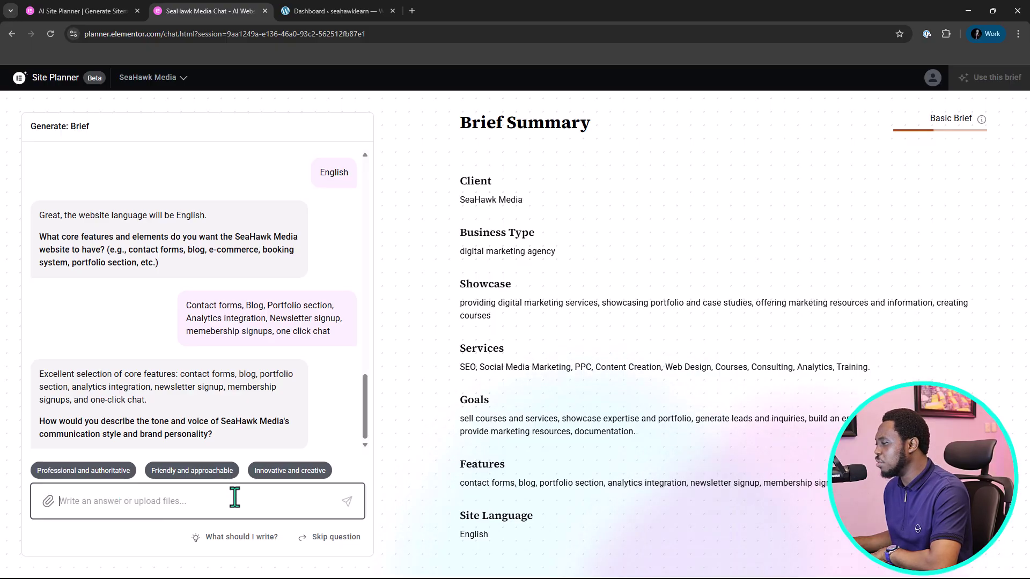
{"action": "left_click", "coordinate": [278, 471]}
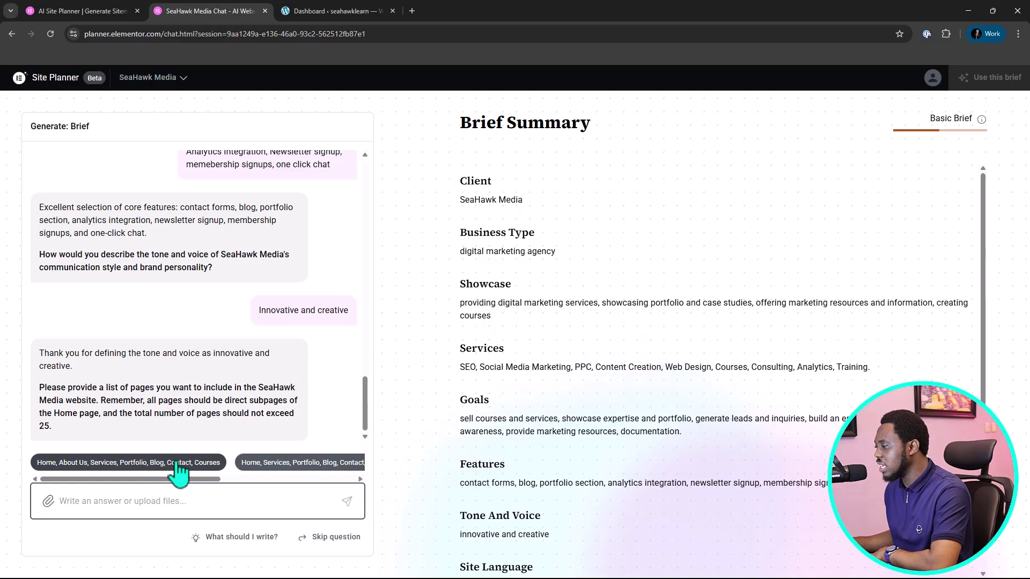
{"action": "left_click_drag", "start_coordinate": [177, 481], "coordinate": [124, 480]}
{"action": "left_click", "coordinate": [121, 464]}
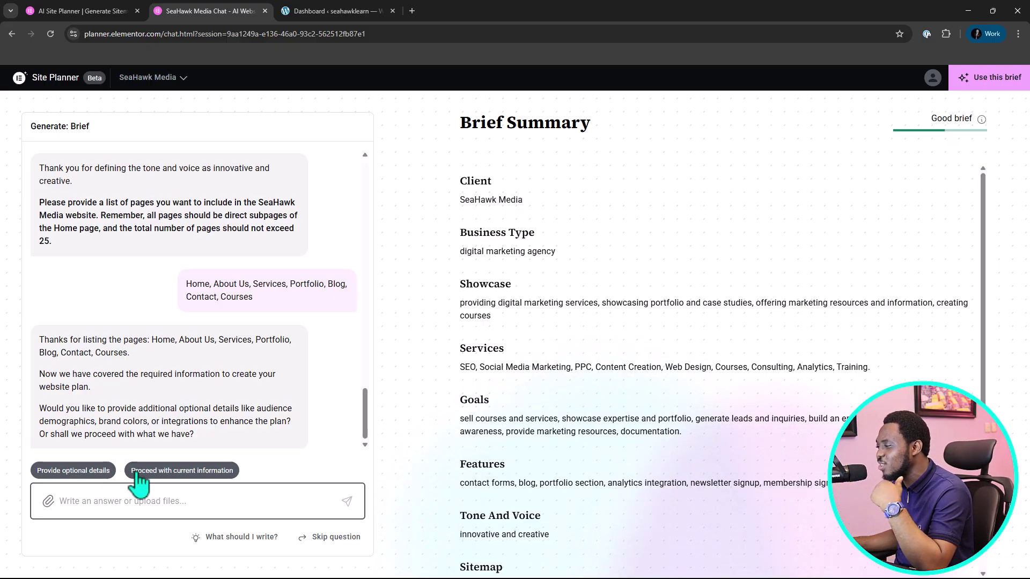
Proceed with the current information without optional details, and generate the sitemap from the SeaHawk Media brief.
{"action": "left_click", "coordinate": [182, 472]}
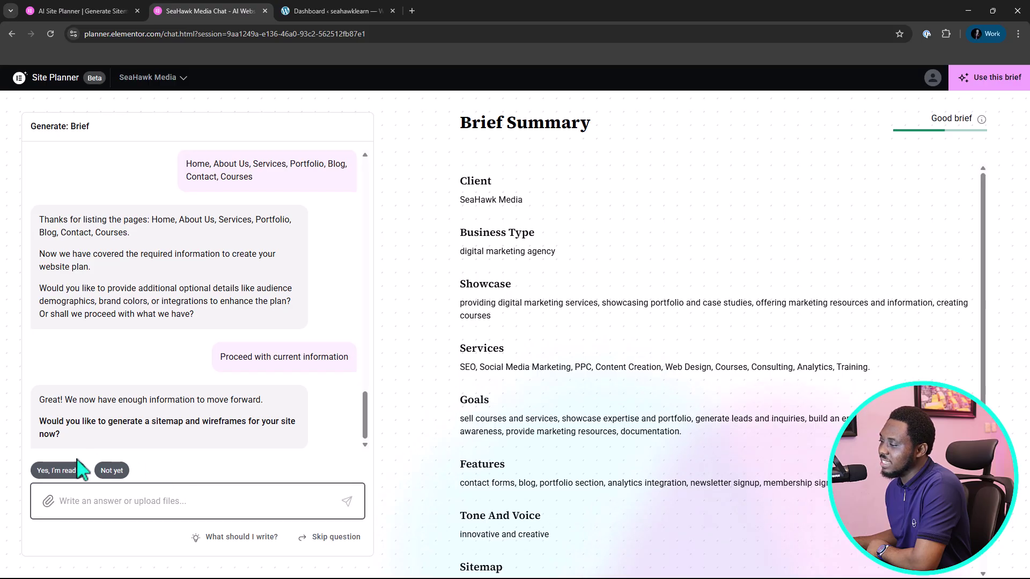
{"action": "left_click", "coordinate": [57, 472]}
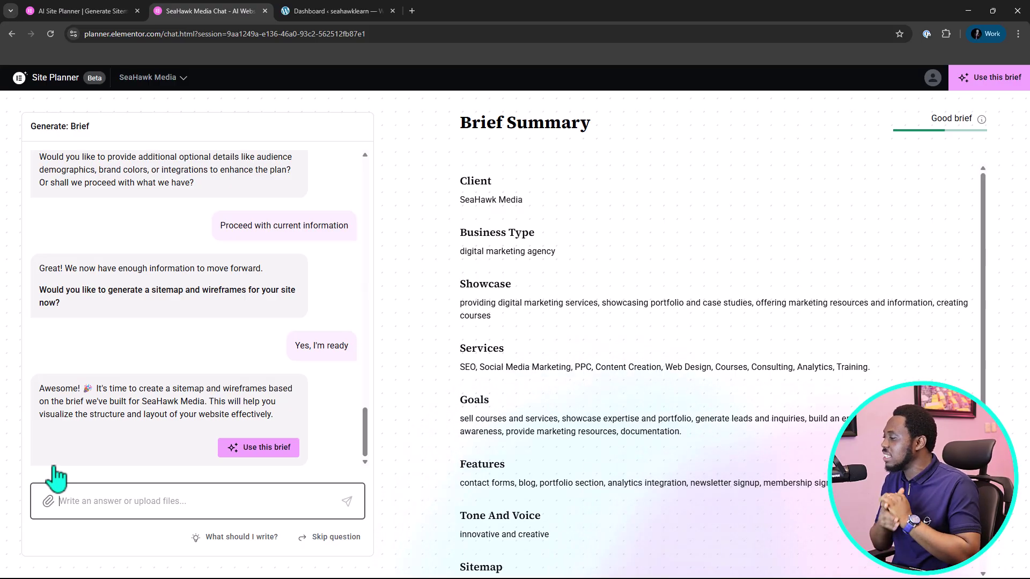
{"action": "left_click", "coordinate": [269, 449]}
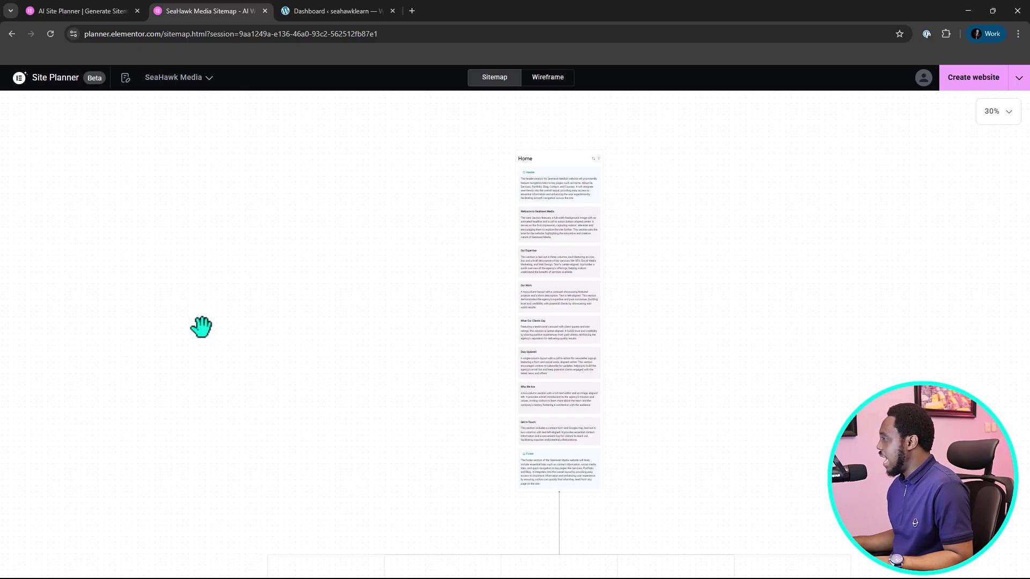
Examine the page hierarchy of the generated sitemap, and read through the Home page's section descriptions at 75% zoom.
{"action": "scroll", "coordinate": [202, 325], "scroll_direction": "down", "scroll_amount": 3}
{"action": "scroll", "coordinate": [203, 329], "scroll_direction": "up", "scroll_amount": 3}
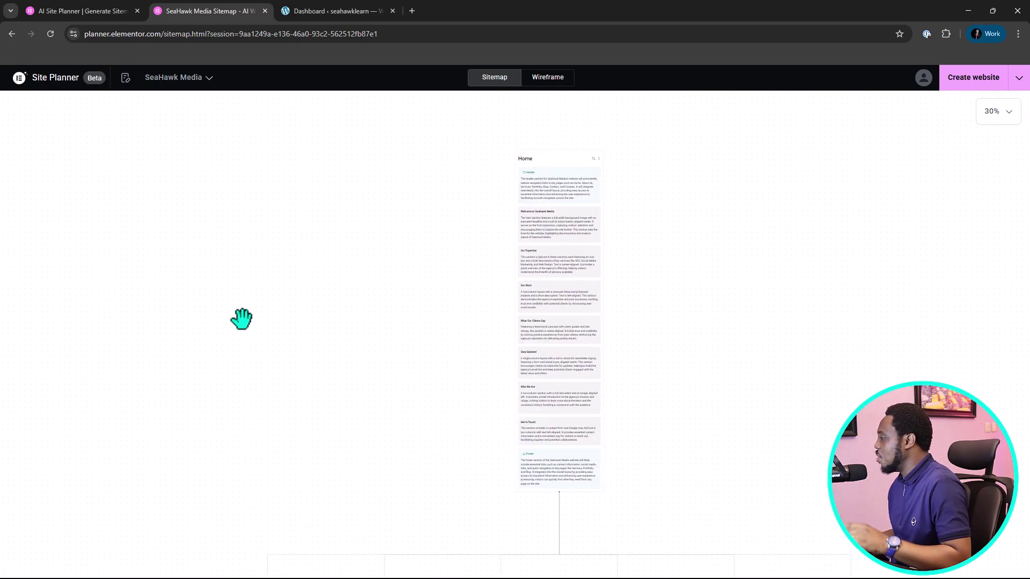
{"action": "scroll", "coordinate": [436, 313], "scroll_direction": "down", "scroll_amount": 3}
{"action": "scroll", "coordinate": [437, 313], "scroll_direction": "down", "scroll_amount": 2}
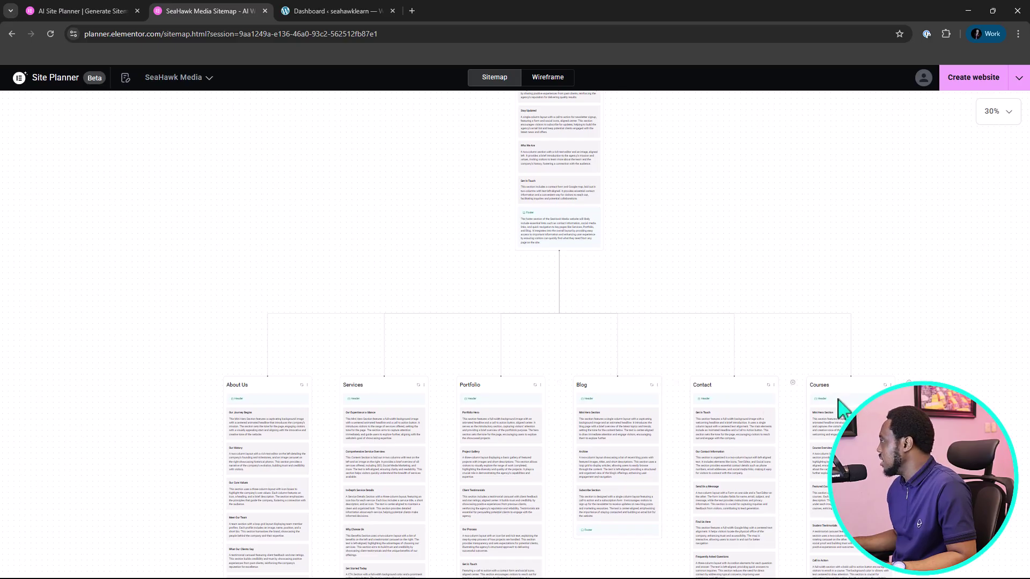
{"action": "scroll", "coordinate": [837, 394], "scroll_direction": "up", "scroll_amount": 4}
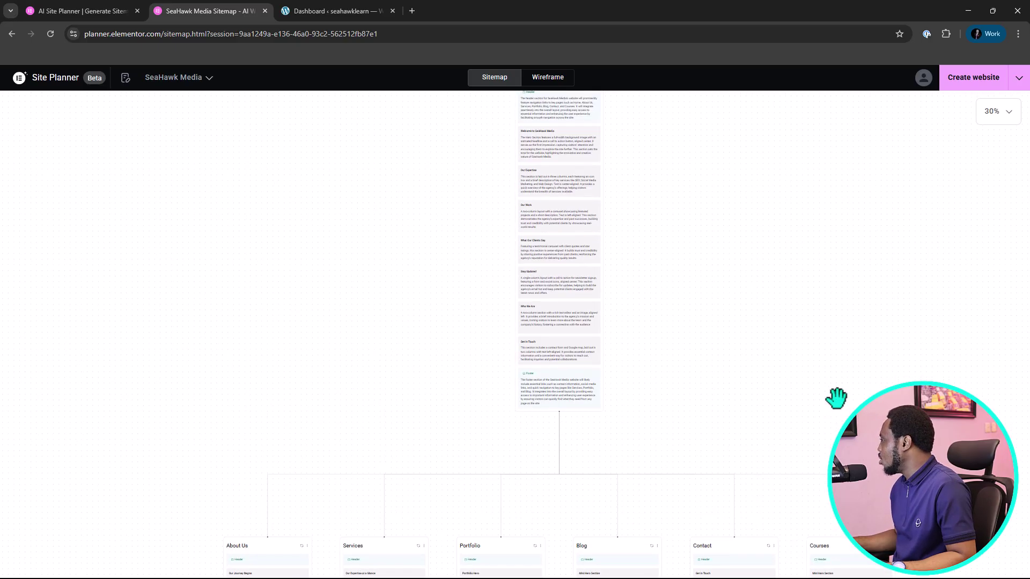
{"action": "left_click", "coordinate": [997, 113]}
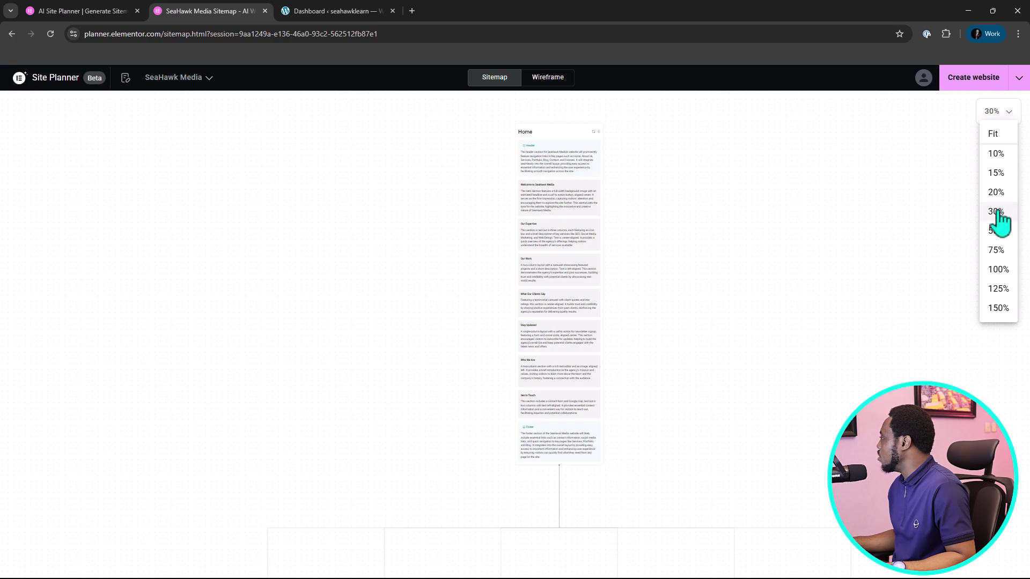
{"action": "left_click", "coordinate": [997, 251]}
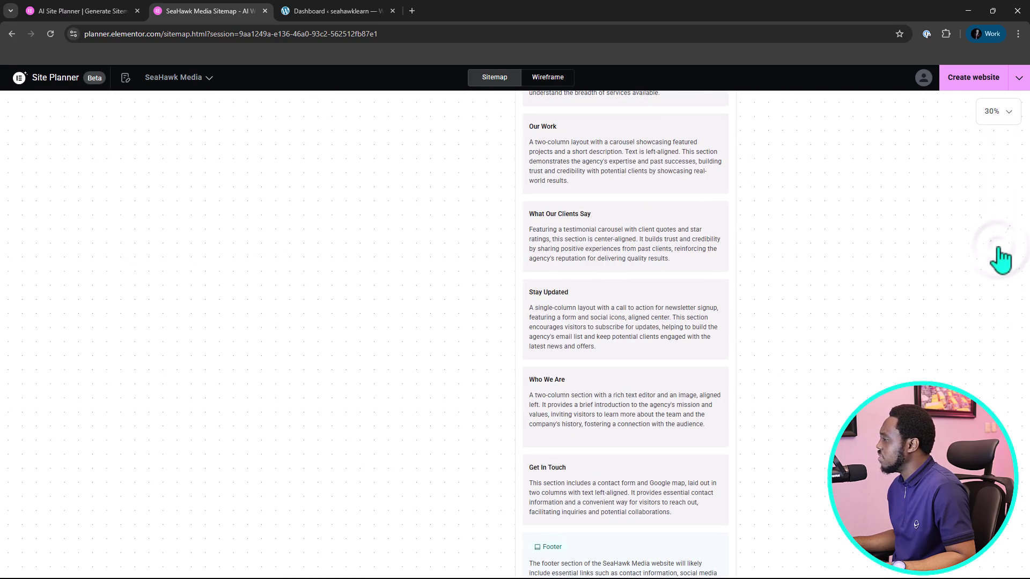
{"action": "left_click", "coordinate": [1003, 116]}
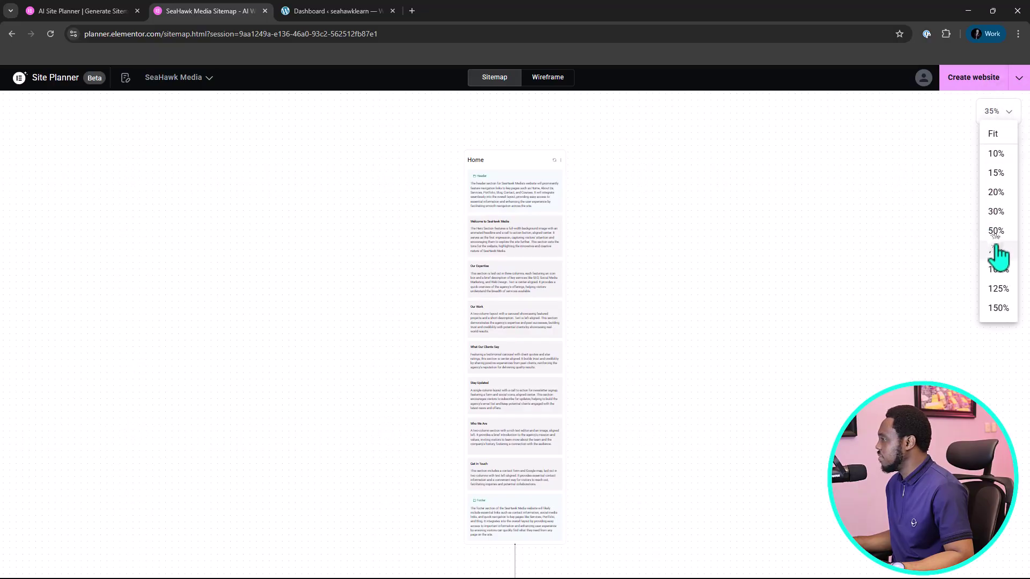
{"action": "left_click", "coordinate": [997, 252]}
{"action": "scroll", "coordinate": [781, 263], "scroll_direction": "up", "scroll_amount": 5}
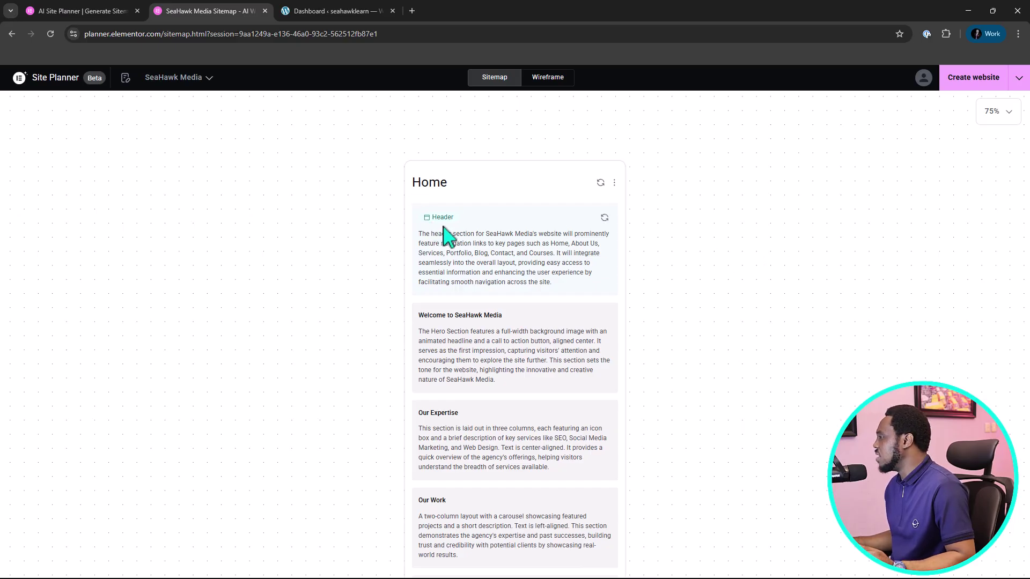
{"action": "scroll", "coordinate": [470, 231], "scroll_direction": "down", "scroll_amount": 1}
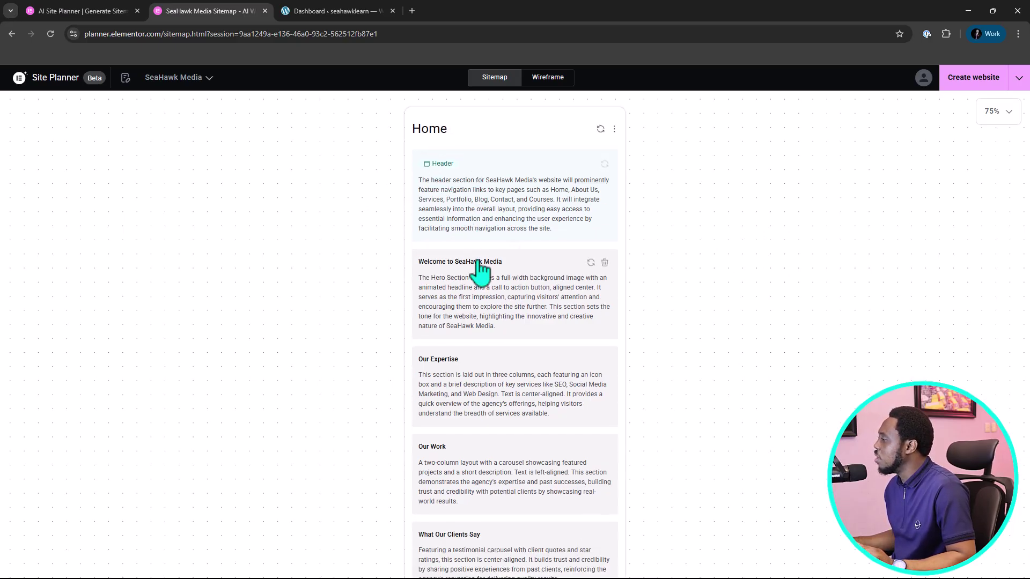
{"action": "scroll", "coordinate": [486, 271], "scroll_direction": "down", "scroll_amount": 2}
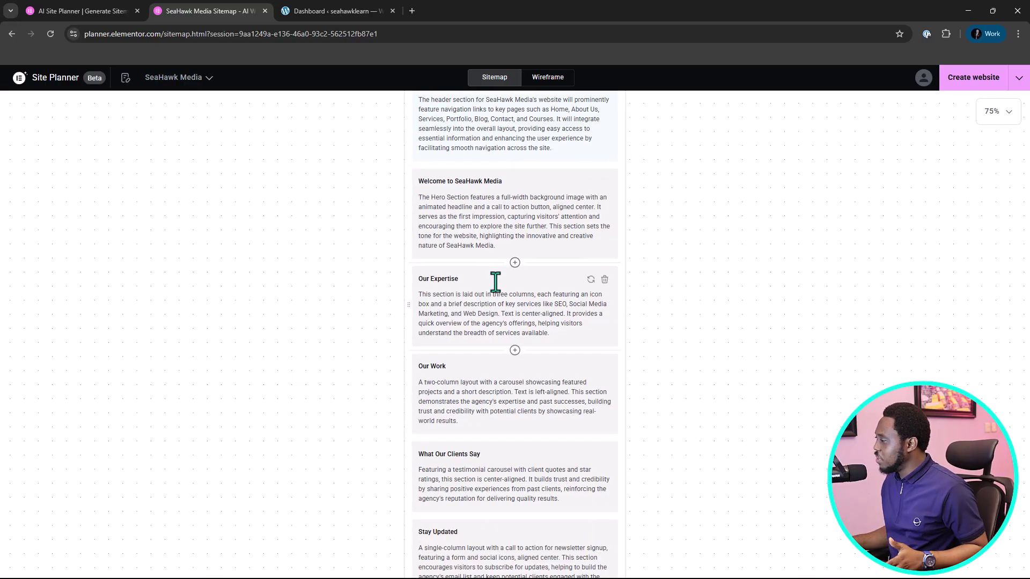
Add a Statistics section between Our Work and What Our Clients Say on the Home page of the sitemap.
{"action": "scroll", "coordinate": [485, 363], "scroll_direction": "down", "scroll_amount": 1}
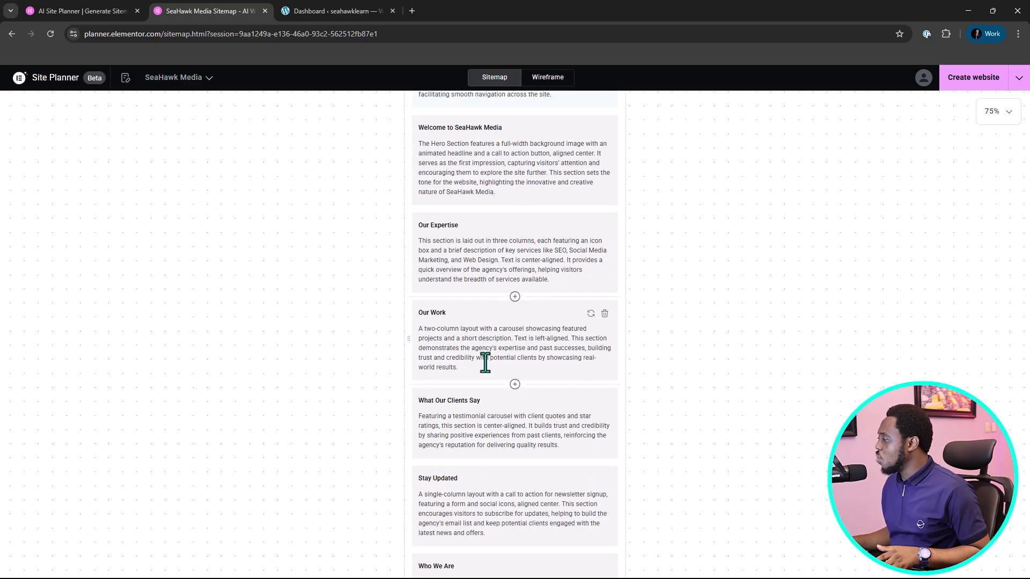
{"action": "scroll", "coordinate": [486, 368], "scroll_direction": "down", "scroll_amount": 2}
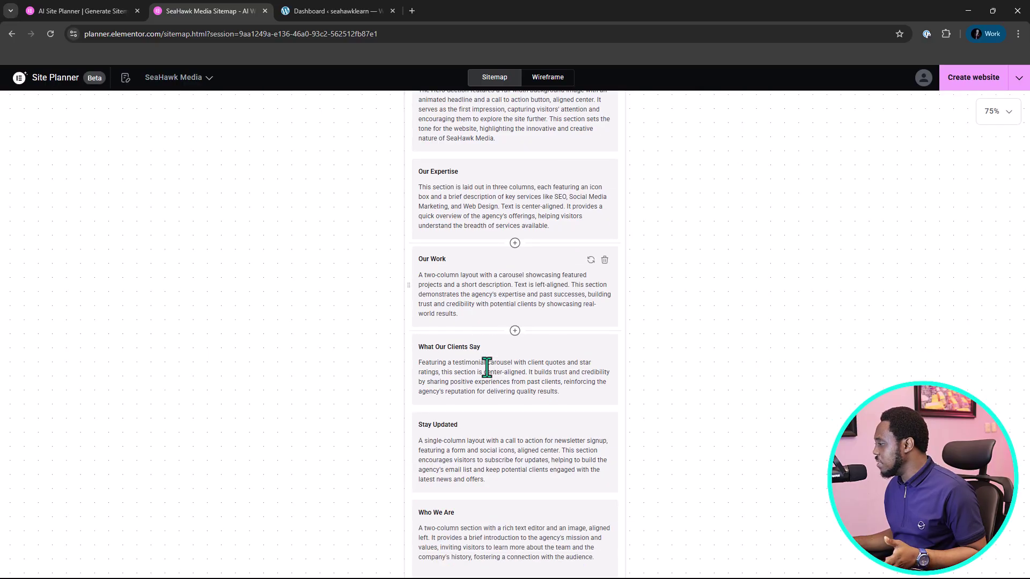
{"action": "scroll", "coordinate": [490, 378], "scroll_direction": "down", "scroll_amount": 1}
{"action": "scroll", "coordinate": [487, 375], "scroll_direction": "down", "scroll_amount": 2}
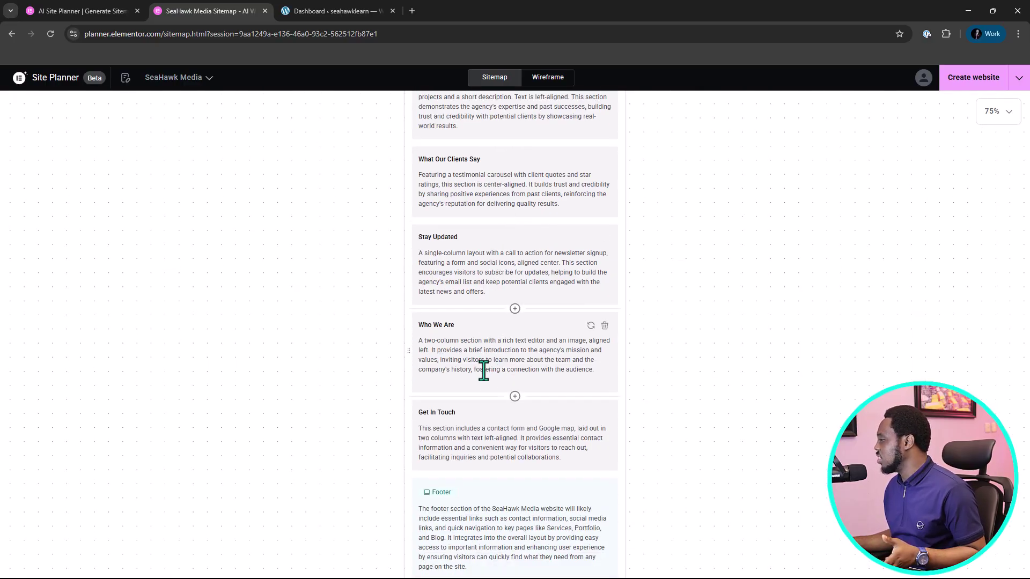
{"action": "scroll", "coordinate": [484, 371], "scroll_direction": "up", "scroll_amount": 3}
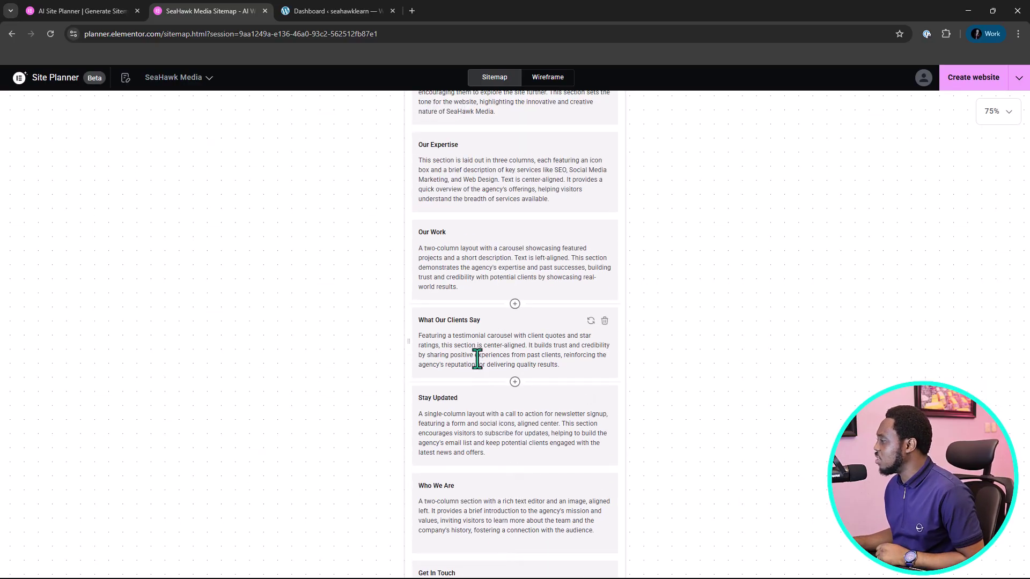
{"action": "left_click", "coordinate": [515, 304]}
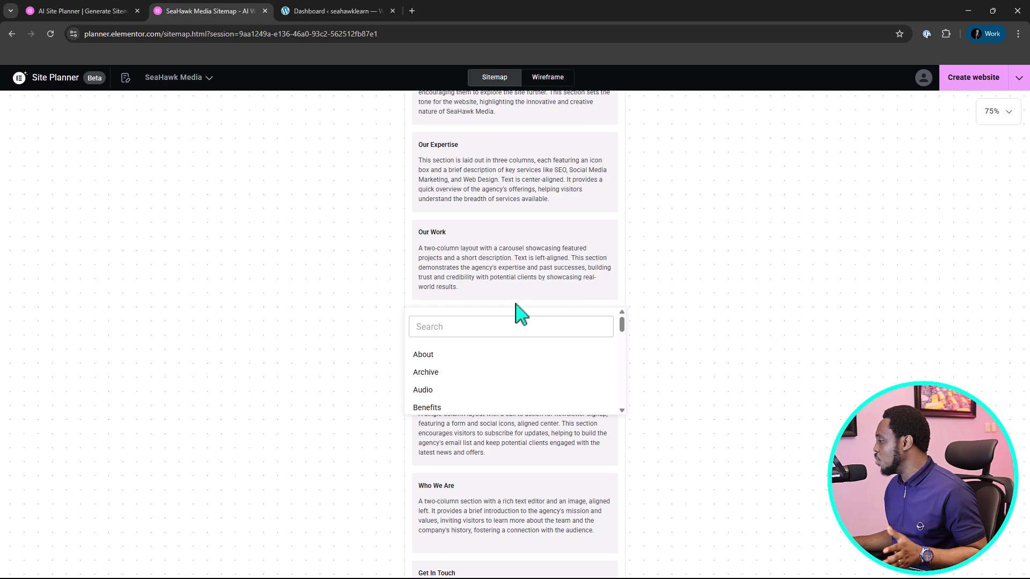
{"action": "scroll", "coordinate": [462, 364], "scroll_direction": "down", "scroll_amount": 5}
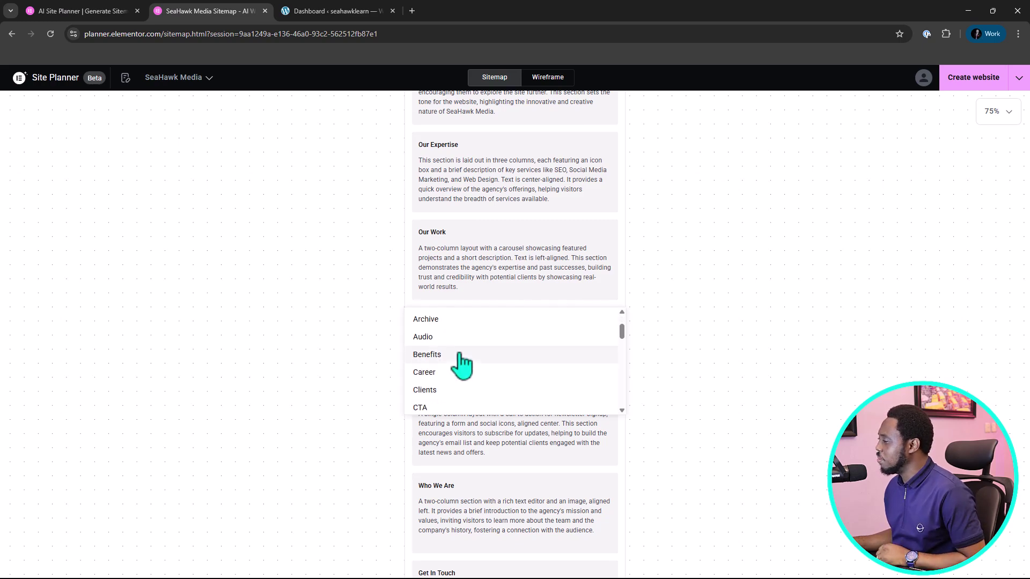
{"action": "scroll", "coordinate": [462, 364], "scroll_direction": "down", "scroll_amount": 5}
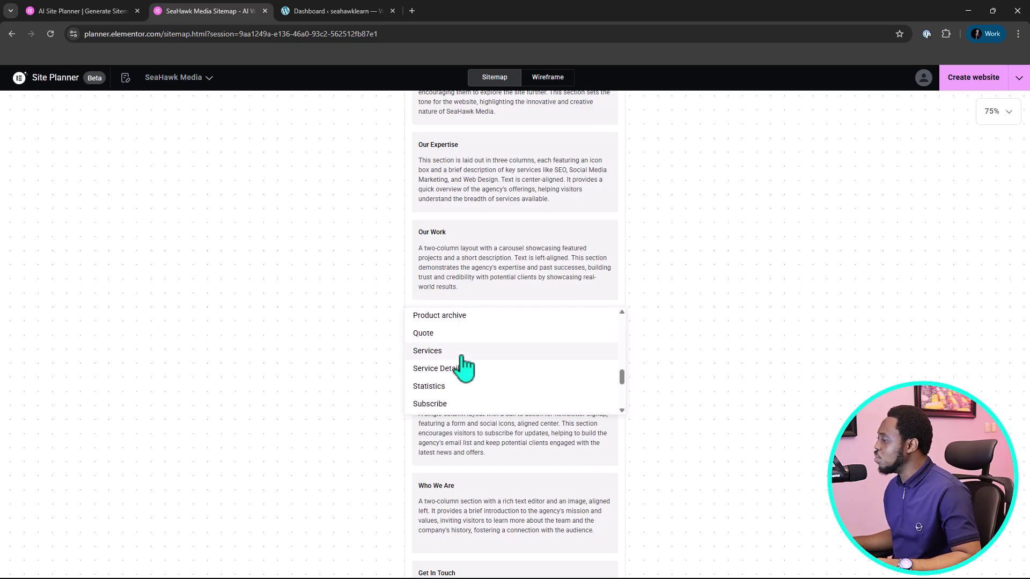
{"action": "left_click", "coordinate": [429, 386]}
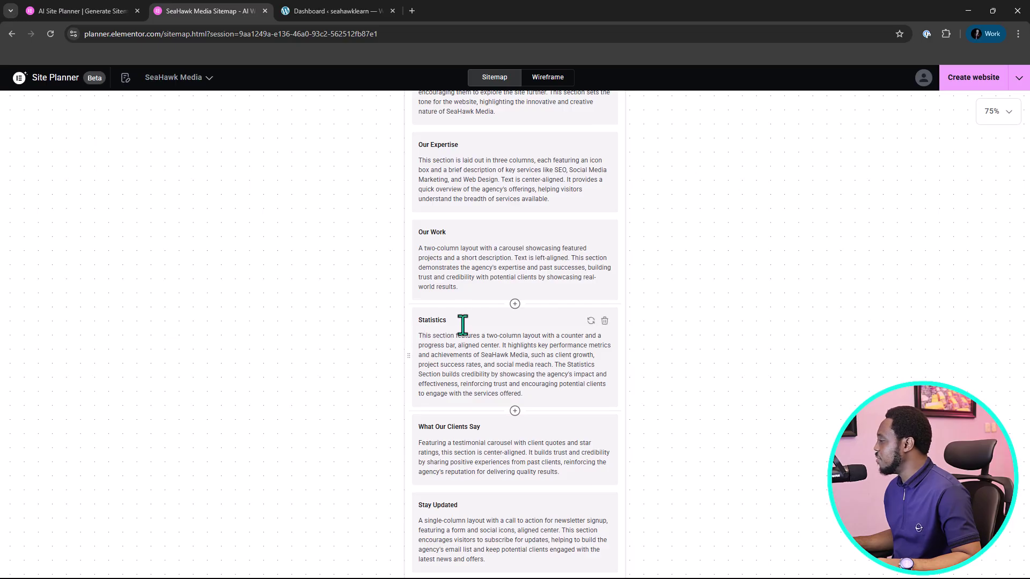
Review the updated Home page sections, and examine the sections of the Services, Portfolio, Blog, Contact and Courses pages at 50% zoom.
{"action": "scroll", "coordinate": [466, 354], "scroll_direction": "down", "scroll_amount": 1}
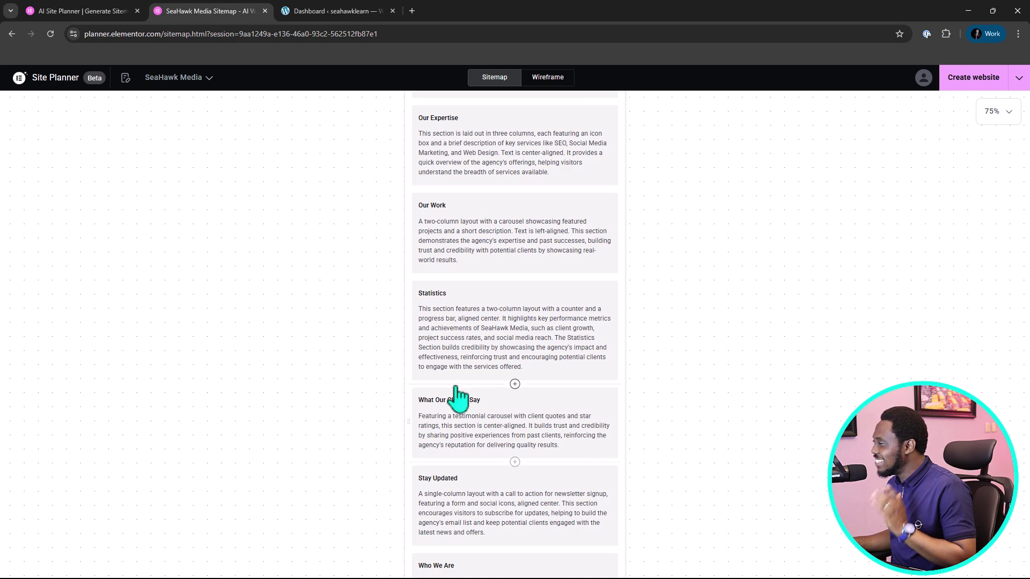
{"action": "scroll", "coordinate": [457, 394], "scroll_direction": "up", "scroll_amount": 1}
{"action": "scroll", "coordinate": [458, 394], "scroll_direction": "up", "scroll_amount": 5}
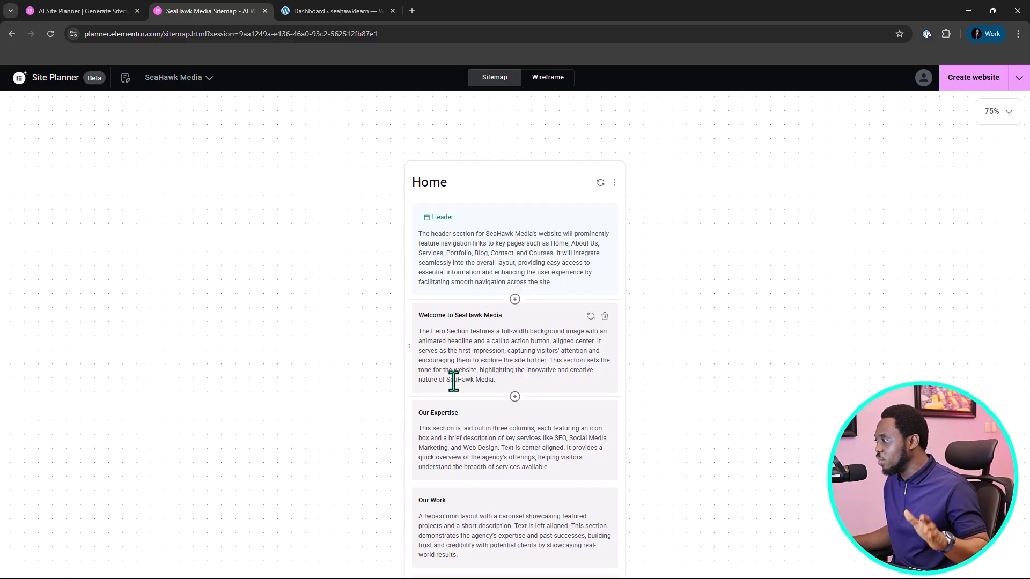
{"action": "scroll", "coordinate": [460, 383], "scroll_direction": "down", "scroll_amount": 13}
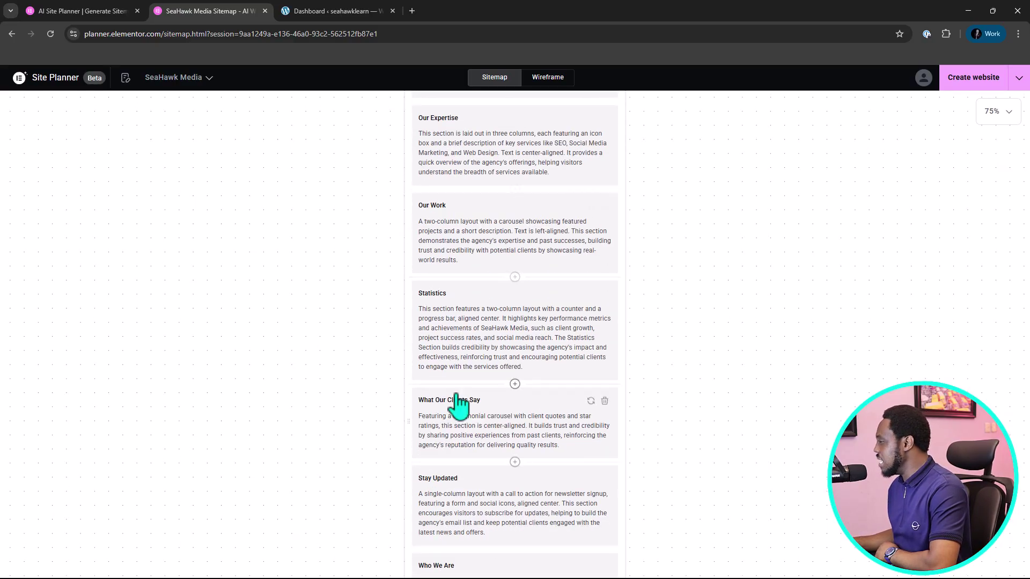
{"action": "scroll", "coordinate": [454, 393], "scroll_direction": "down", "scroll_amount": 10}
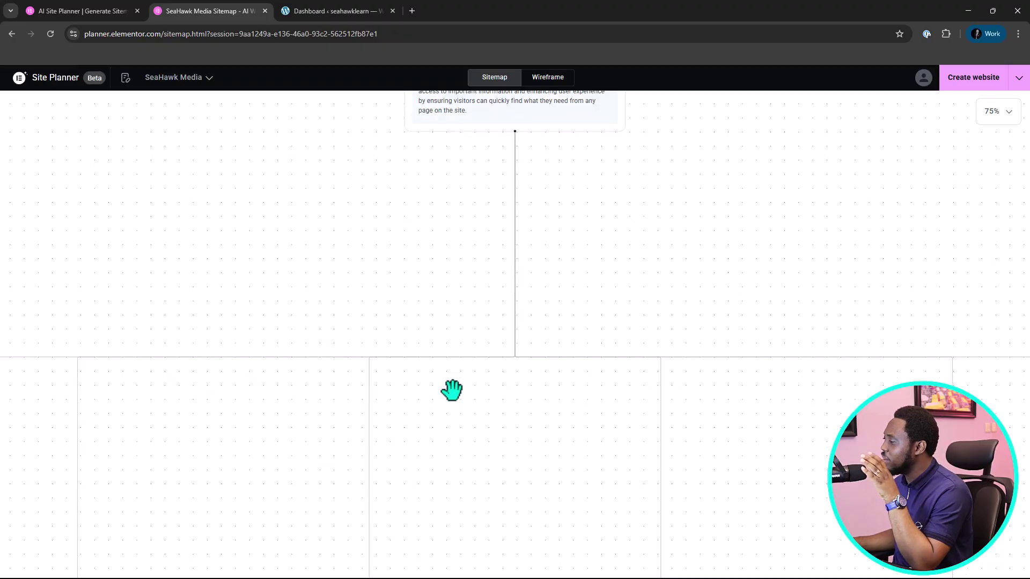
{"action": "scroll", "coordinate": [456, 406], "scroll_direction": "down", "scroll_amount": 4}
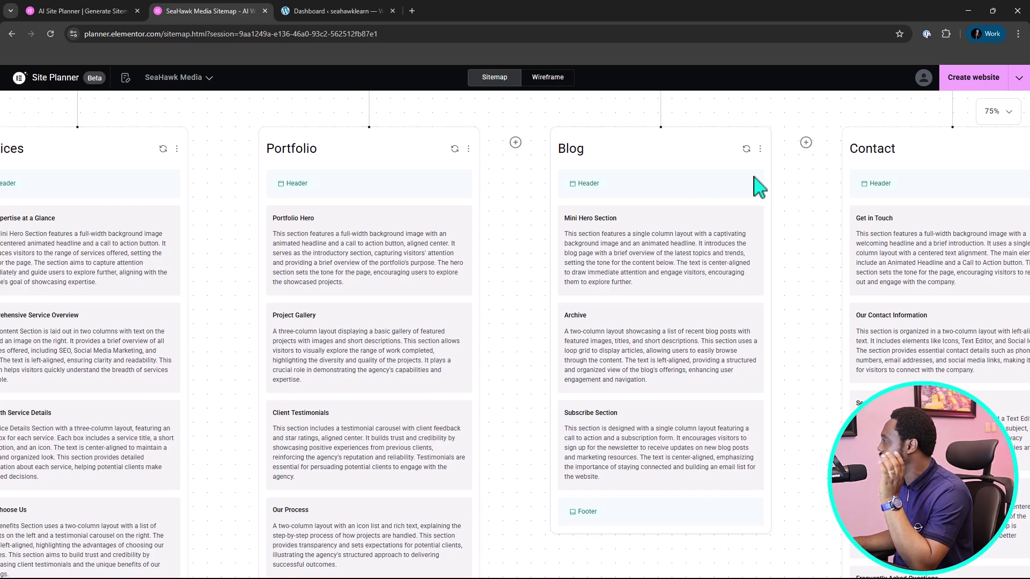
{"action": "left_click", "coordinate": [997, 111]}
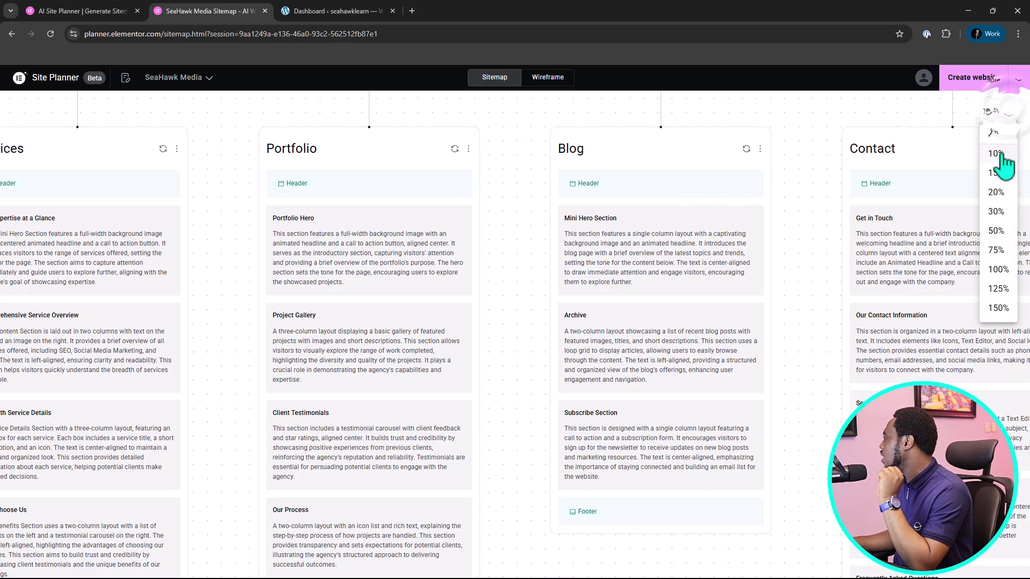
{"action": "left_click", "coordinate": [997, 231]}
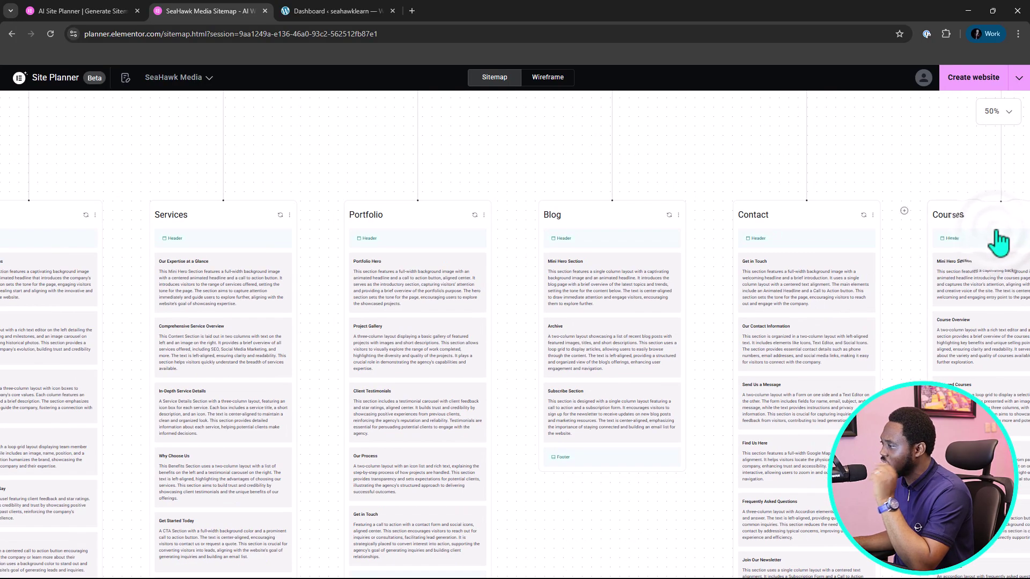
{"action": "scroll", "coordinate": [499, 194], "scroll_direction": "down", "scroll_amount": 2}
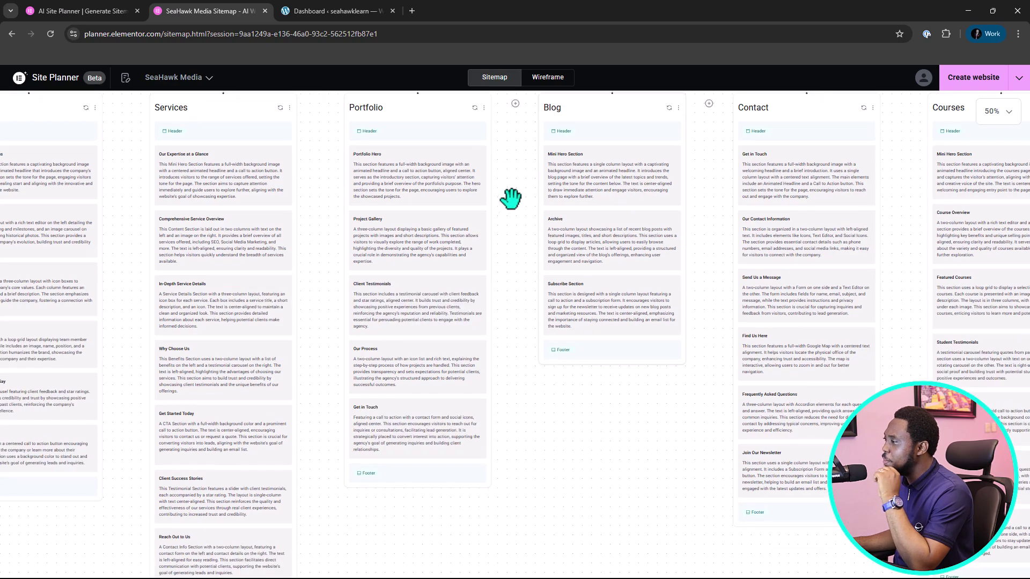
{"action": "scroll", "coordinate": [510, 199], "scroll_direction": "down", "scroll_amount": 2}
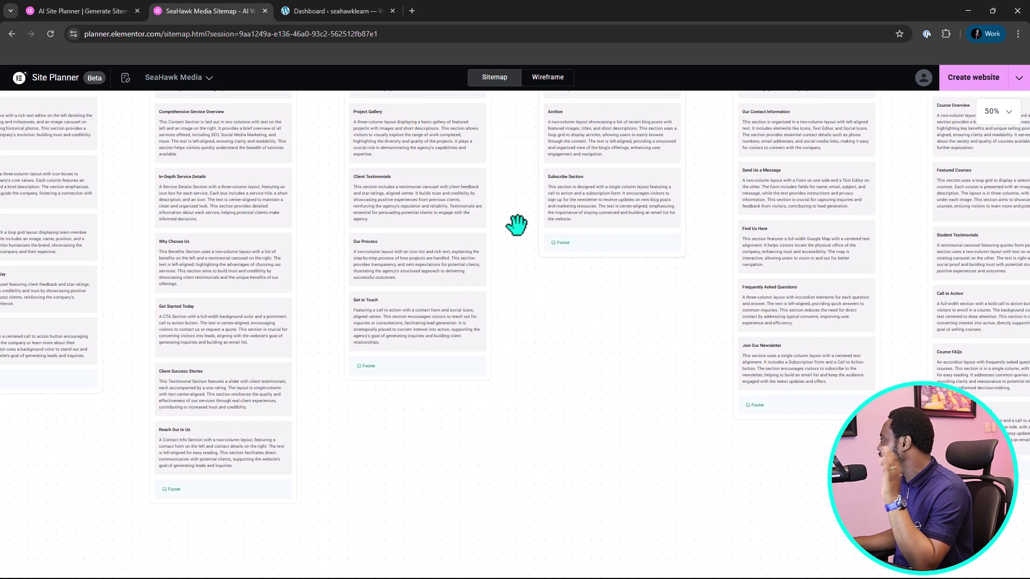
{"action": "scroll", "coordinate": [517, 223], "scroll_direction": "up", "scroll_amount": 4}
{"action": "scroll", "coordinate": [515, 225], "scroll_direction": "up", "scroll_amount": 6}
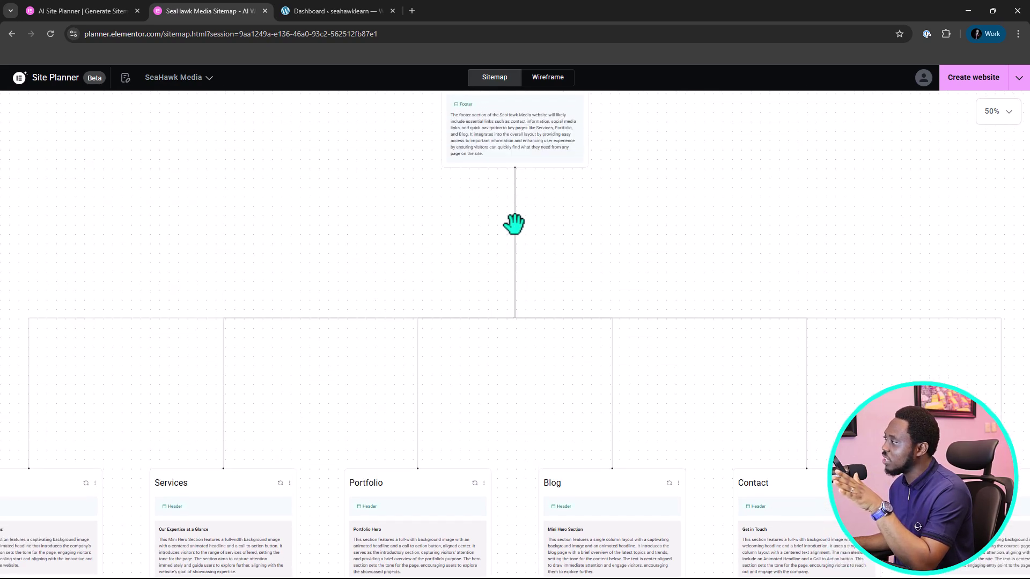
{"action": "scroll", "coordinate": [511, 225], "scroll_direction": "up", "scroll_amount": 7}
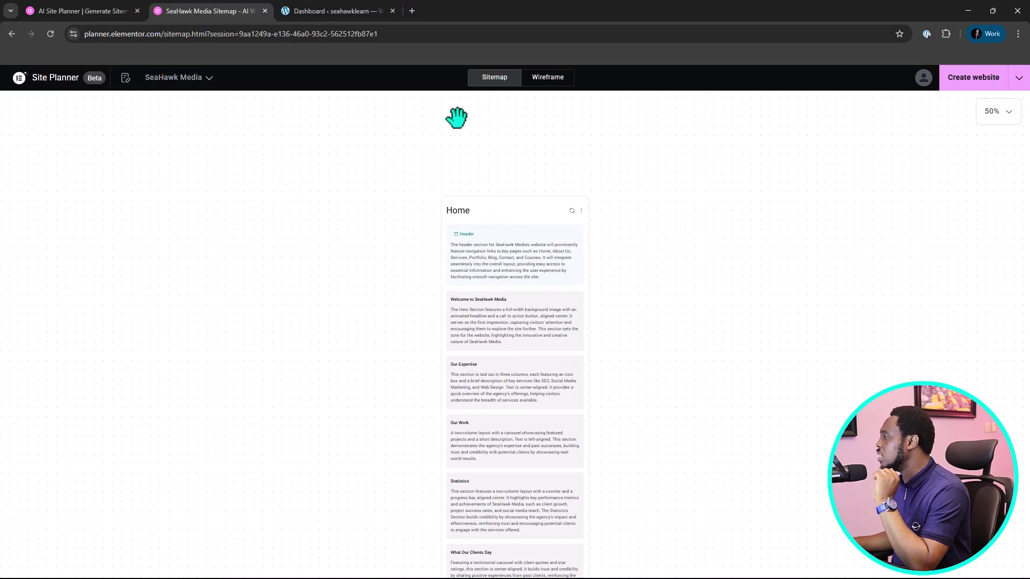
Generate the wireframes for the sitemap's pages, and dismiss the tip about customizing colors, fonts and logo.
{"action": "left_click", "coordinate": [552, 79]}
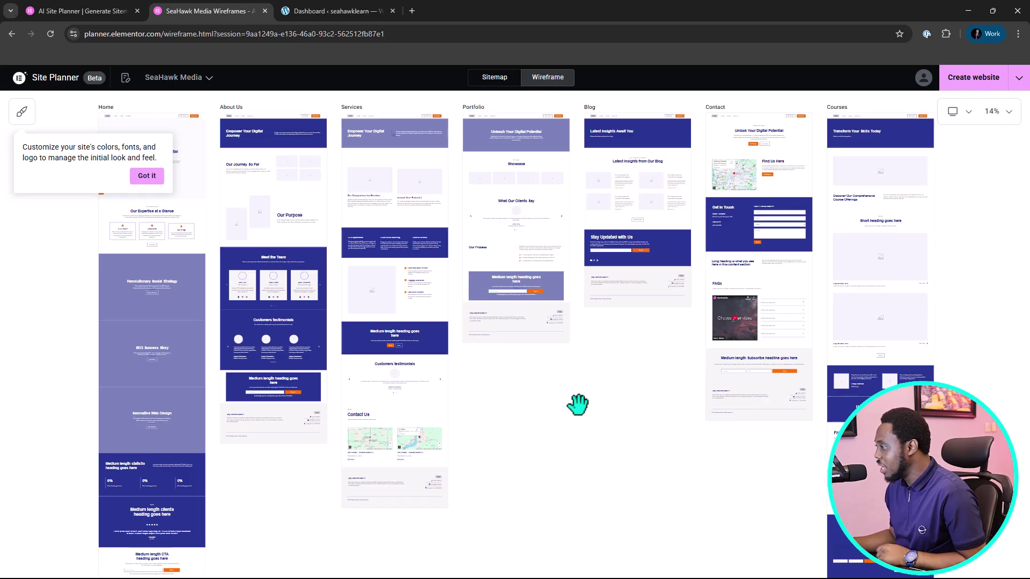
{"action": "scroll", "coordinate": [519, 403], "scroll_direction": "up", "scroll_amount": 3}
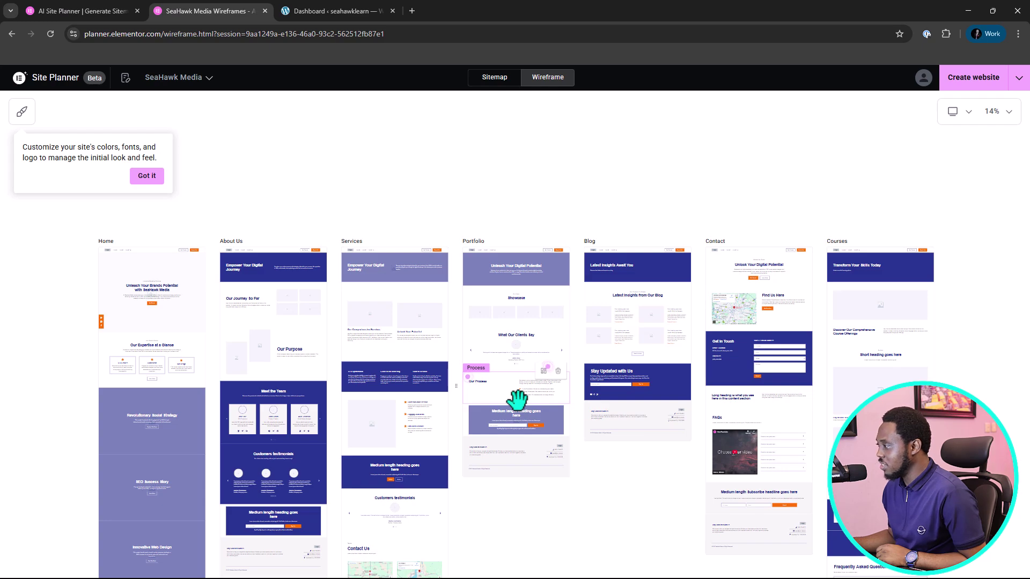
{"action": "scroll", "coordinate": [519, 405], "scroll_direction": "down", "scroll_amount": 2}
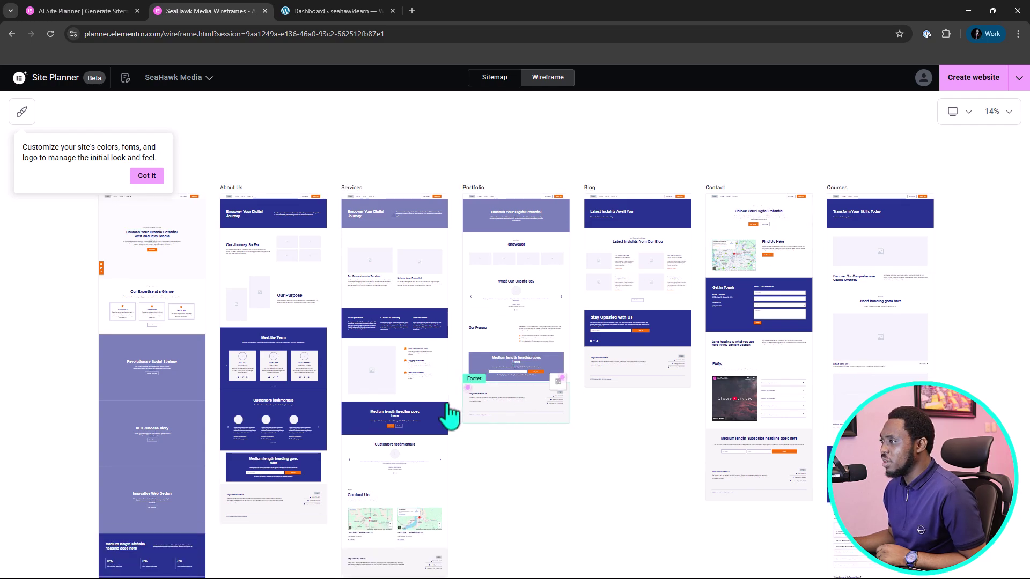
{"action": "left_click", "coordinate": [146, 178]}
Apply the suggested color palette of orange, pale lavender and two dark purples to the site style.
{"action": "left_click", "coordinate": [21, 118]}
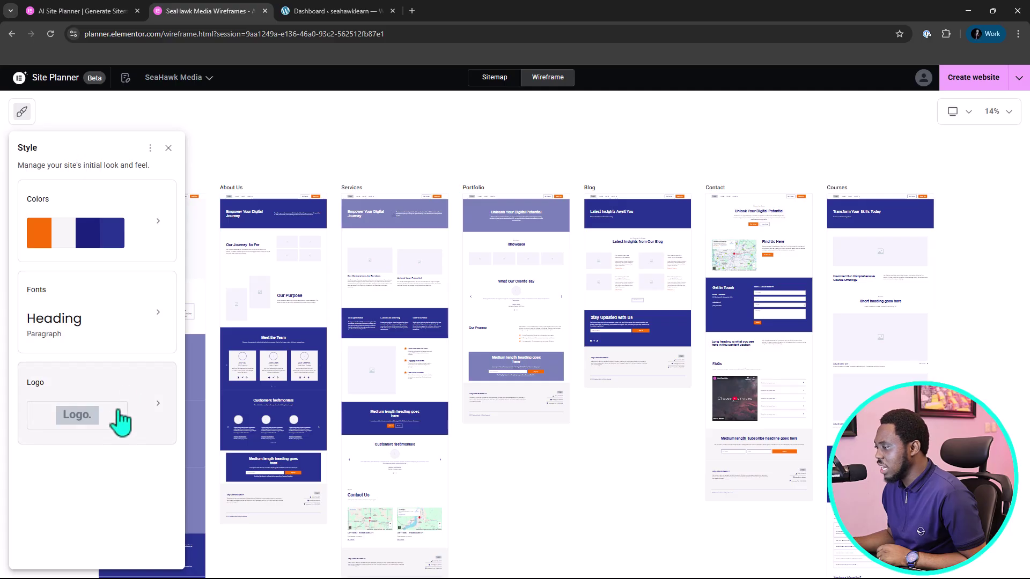
{"action": "left_click", "coordinate": [147, 230]}
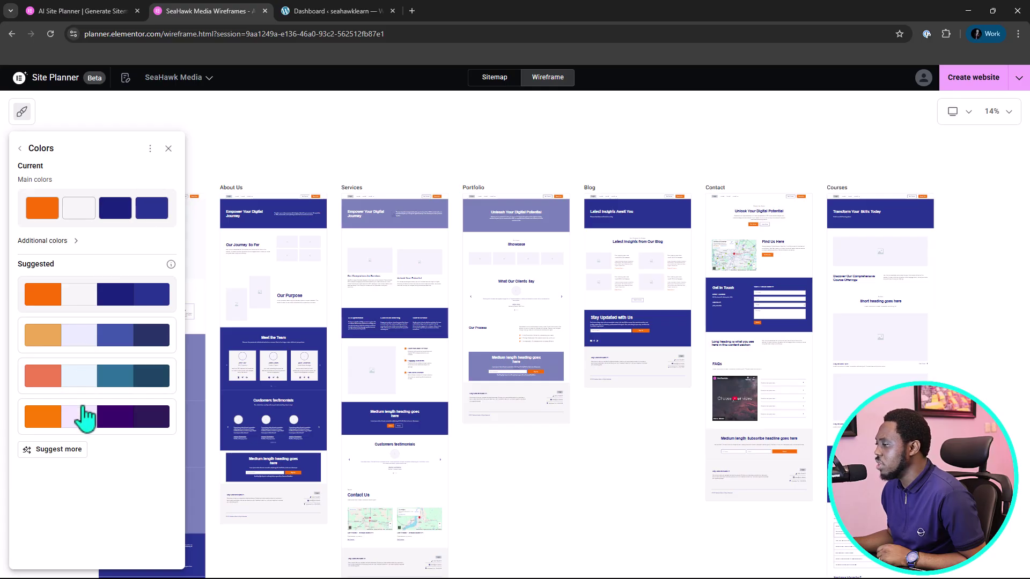
{"action": "left_click", "coordinate": [122, 427]}
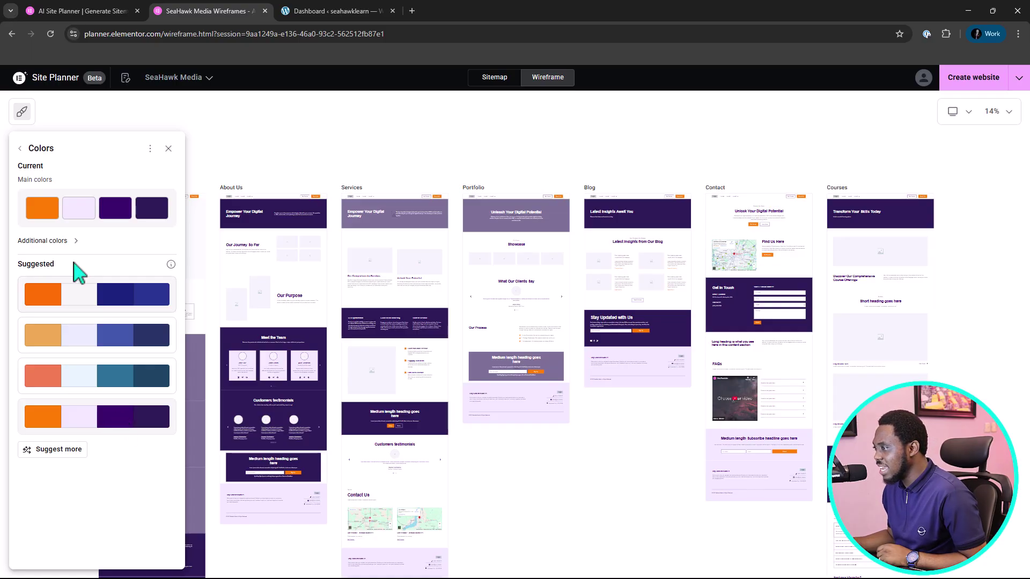
Set the Accent color of the site style to magenta #d800ff, and close the style settings.
{"action": "left_click", "coordinate": [45, 215]}
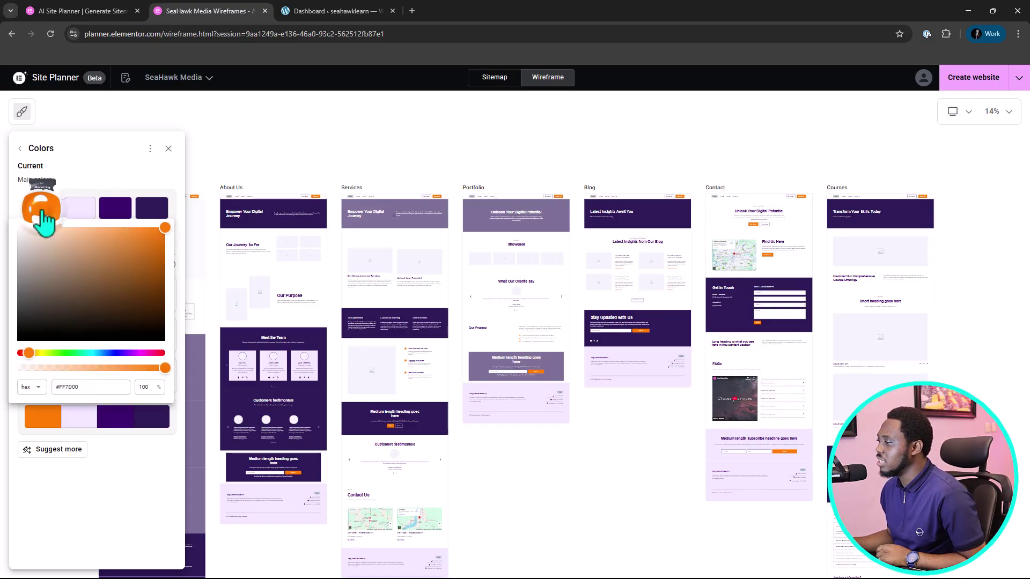
{"action": "left_click", "coordinate": [138, 353]}
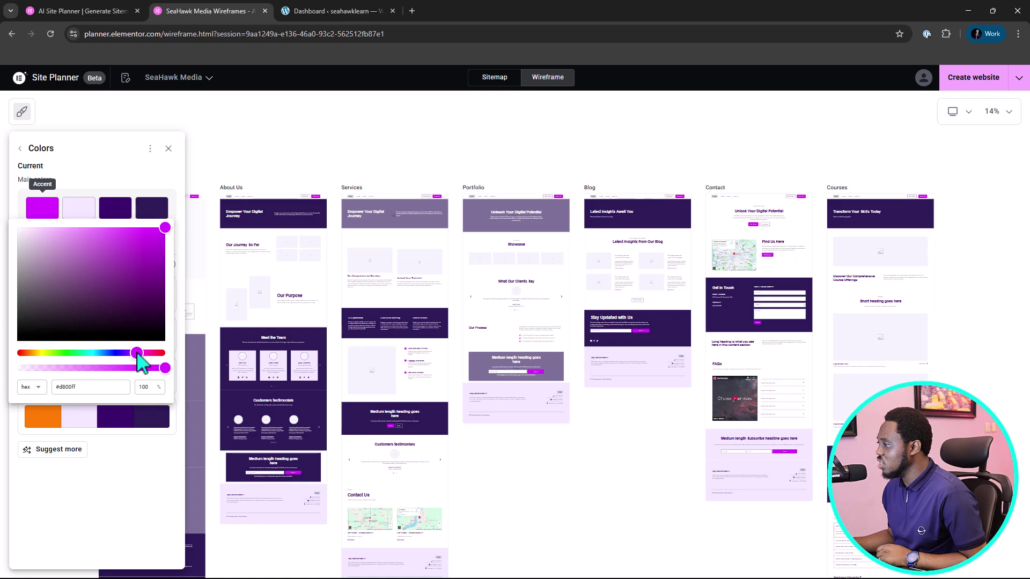
{"action": "left_click", "coordinate": [115, 166]}
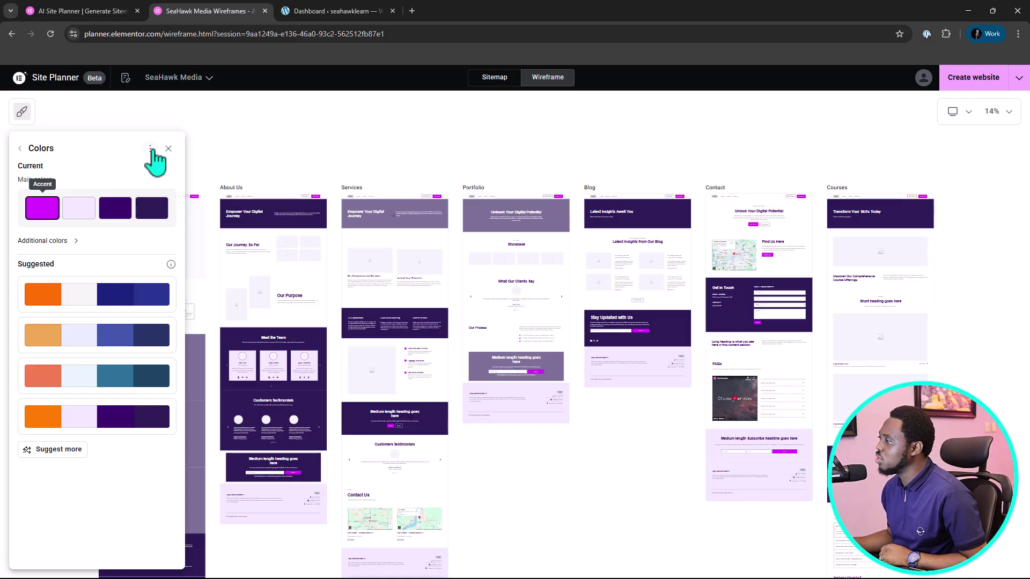
{"action": "left_click", "coordinate": [169, 149]}
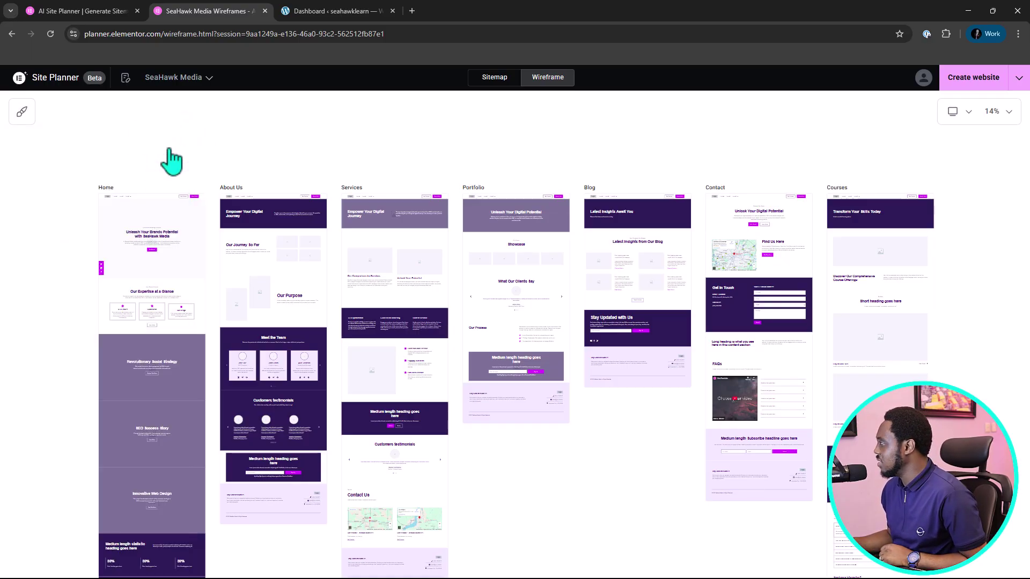
Inspect the page wireframes at 30% zoom on desktop, and preview them in the mobile layout.
{"action": "left_click", "coordinate": [1001, 113]}
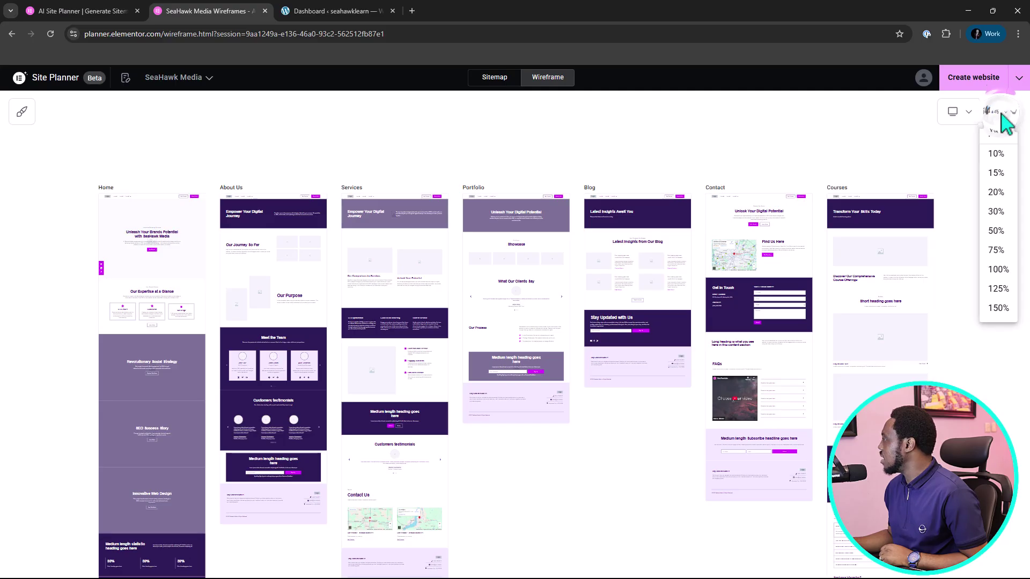
{"action": "left_click", "coordinate": [996, 214]}
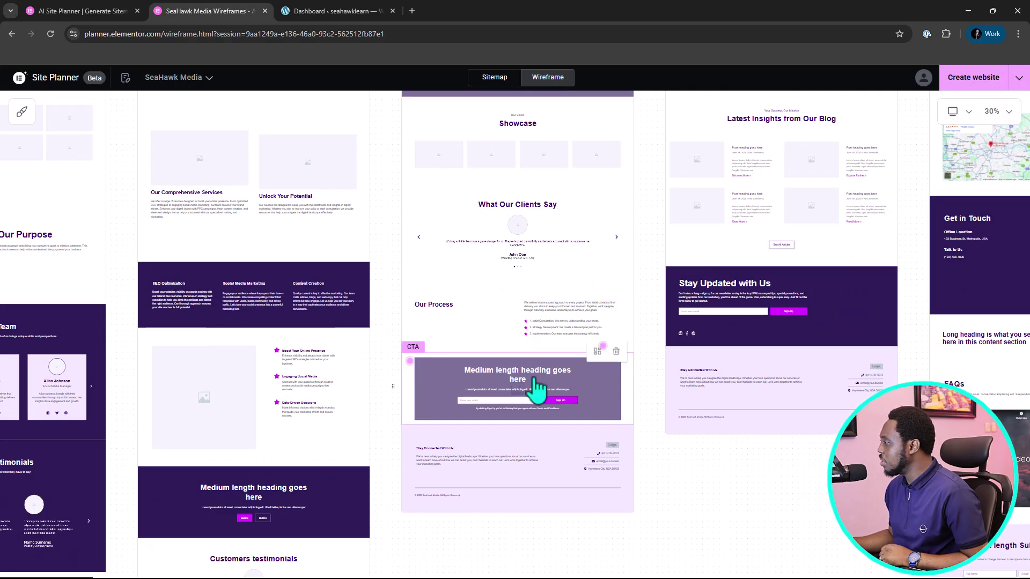
{"action": "scroll", "coordinate": [609, 370], "scroll_direction": "up", "scroll_amount": 3}
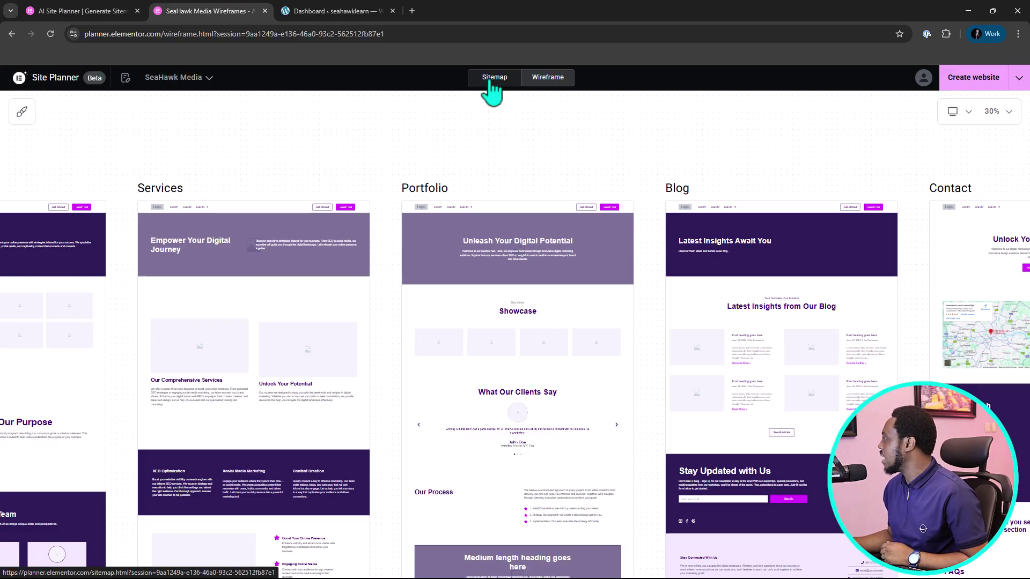
{"action": "left_click", "coordinate": [966, 112]}
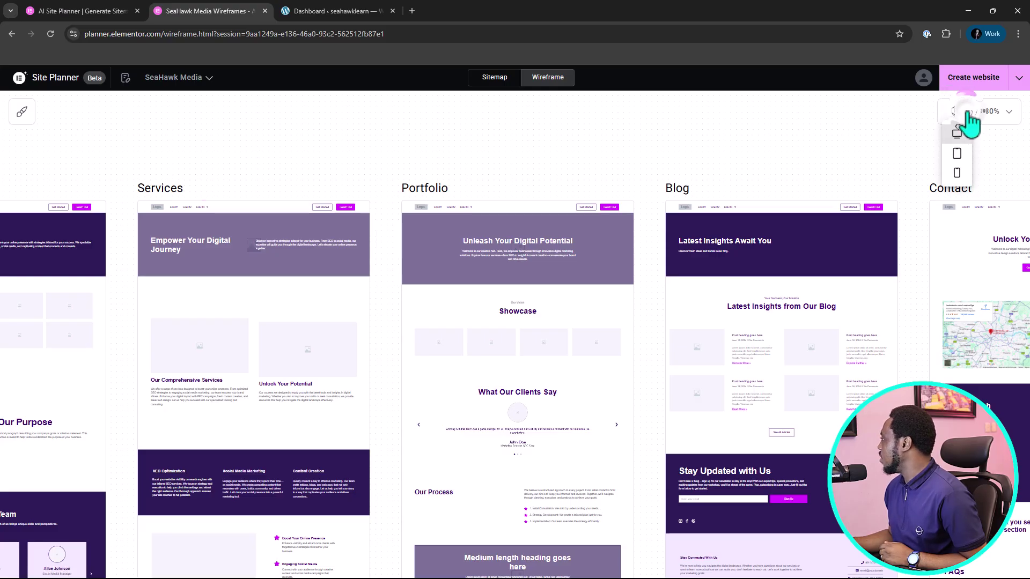
{"action": "left_click", "coordinate": [958, 172]}
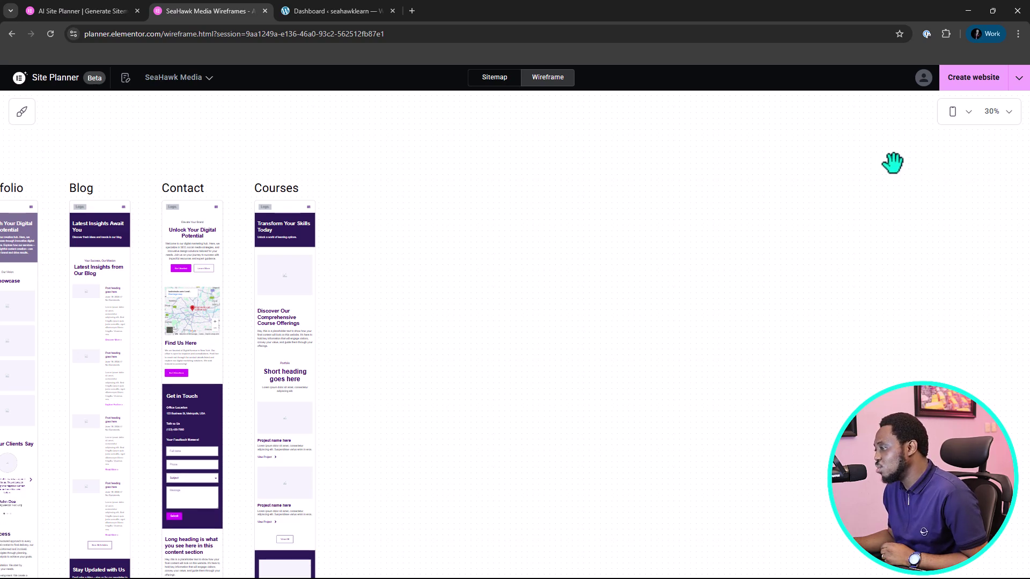
{"action": "scroll", "coordinate": [225, 247], "scroll_direction": "down", "scroll_amount": 2}
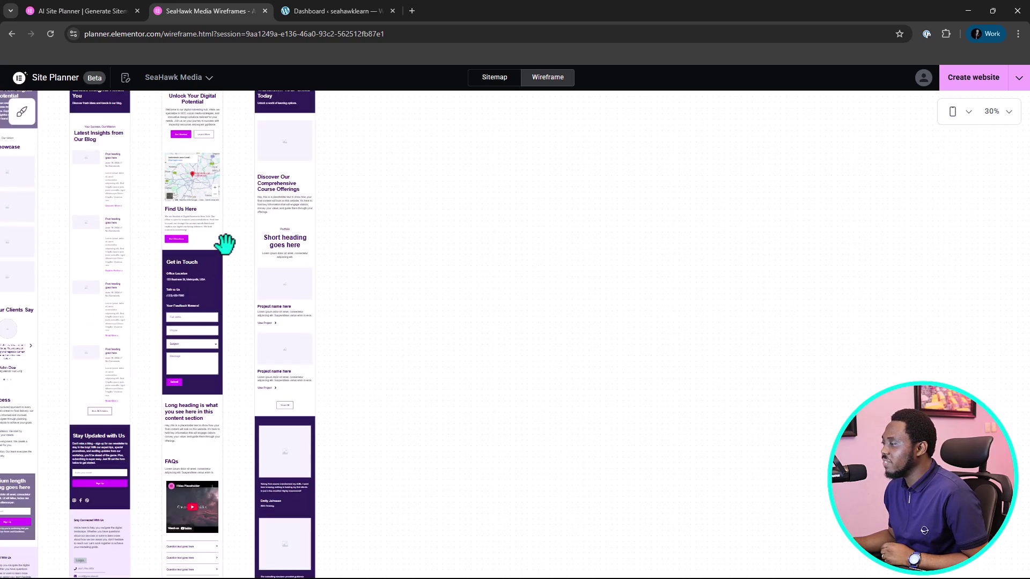
Replace the Blog page's Archive section with the suggested layout of a left-aligned heading and button above stacked, bordered post cards.
{"action": "scroll", "coordinate": [225, 244], "scroll_direction": "up", "scroll_amount": 2}
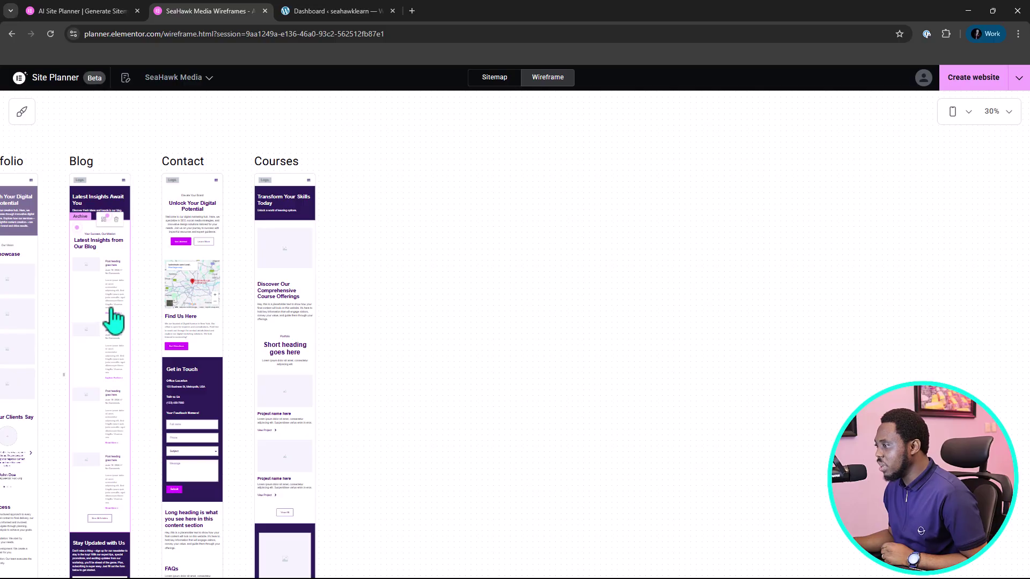
{"action": "left_click", "coordinate": [104, 220]}
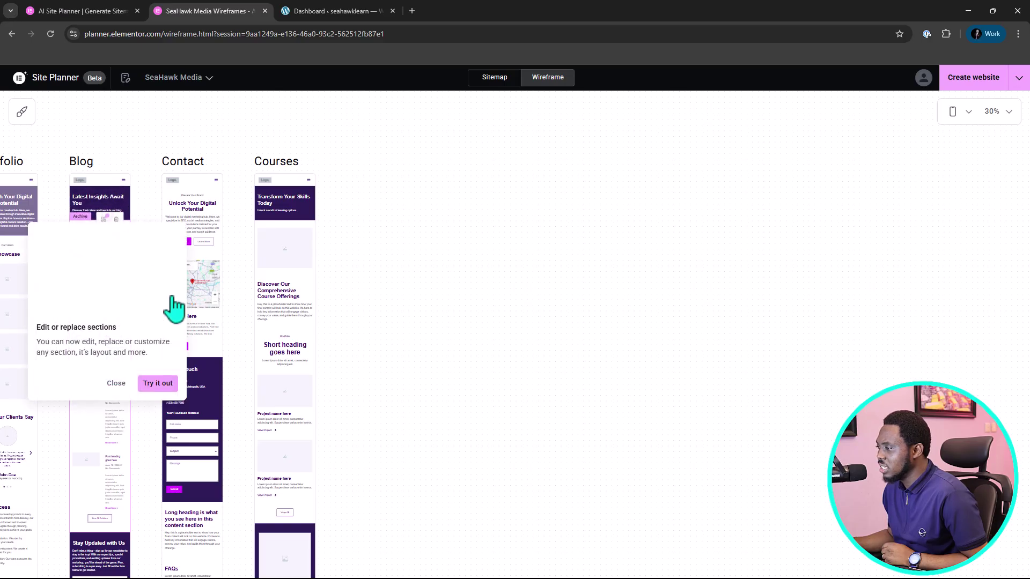
{"action": "scroll", "coordinate": [241, 329], "scroll_direction": "down", "scroll_amount": 2}
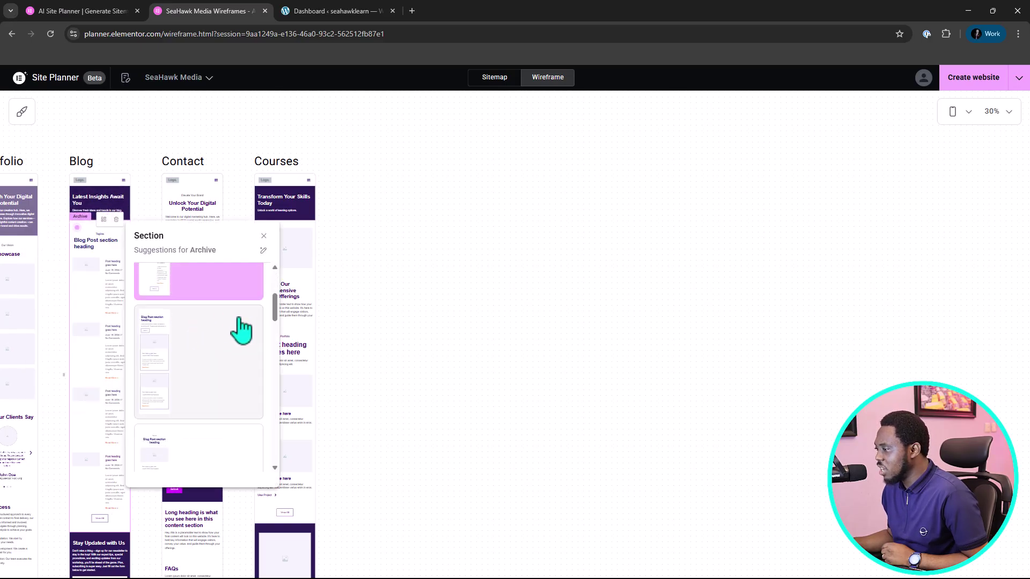
{"action": "scroll", "coordinate": [241, 328], "scroll_direction": "down", "scroll_amount": 1}
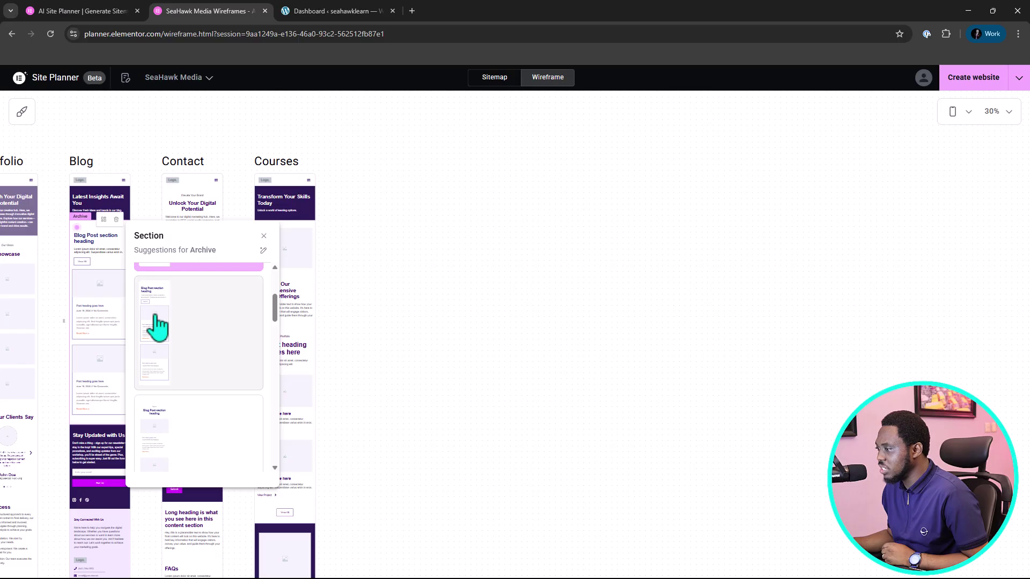
{"action": "scroll", "coordinate": [159, 327], "scroll_direction": "down", "scroll_amount": 1}
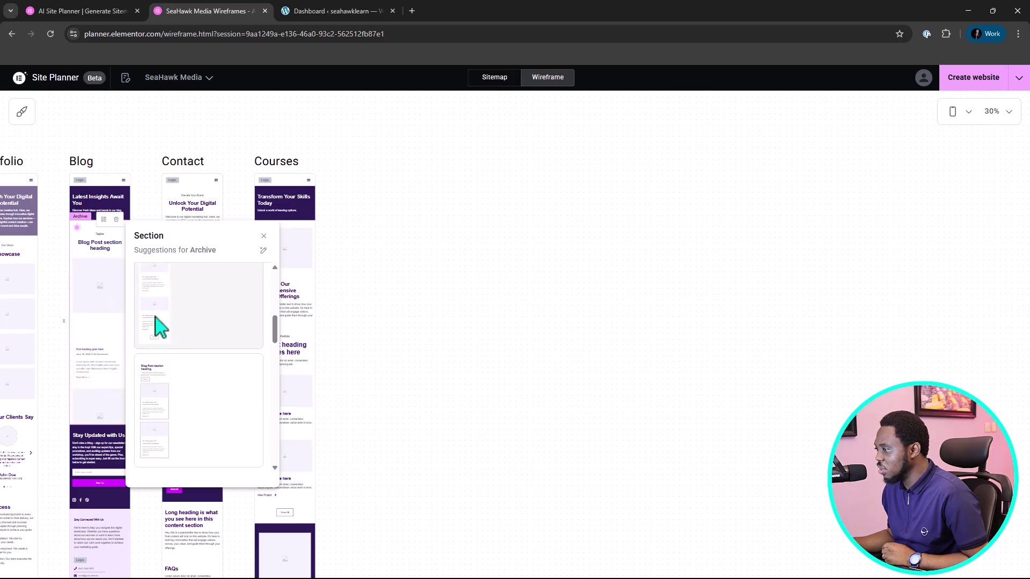
{"action": "scroll", "coordinate": [160, 327], "scroll_direction": "down", "scroll_amount": 2}
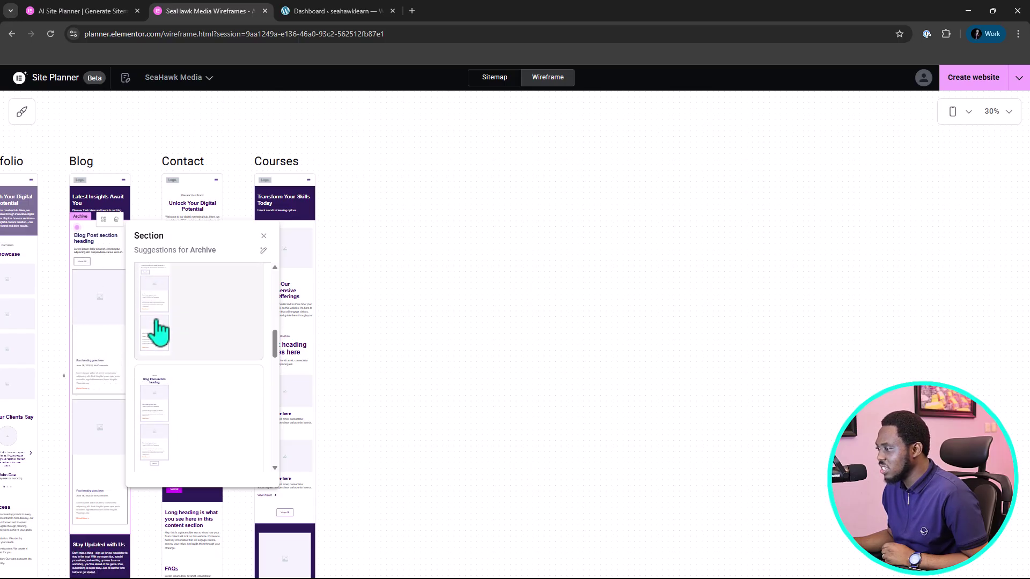
{"action": "scroll", "coordinate": [159, 333], "scroll_direction": "down", "scroll_amount": 1}
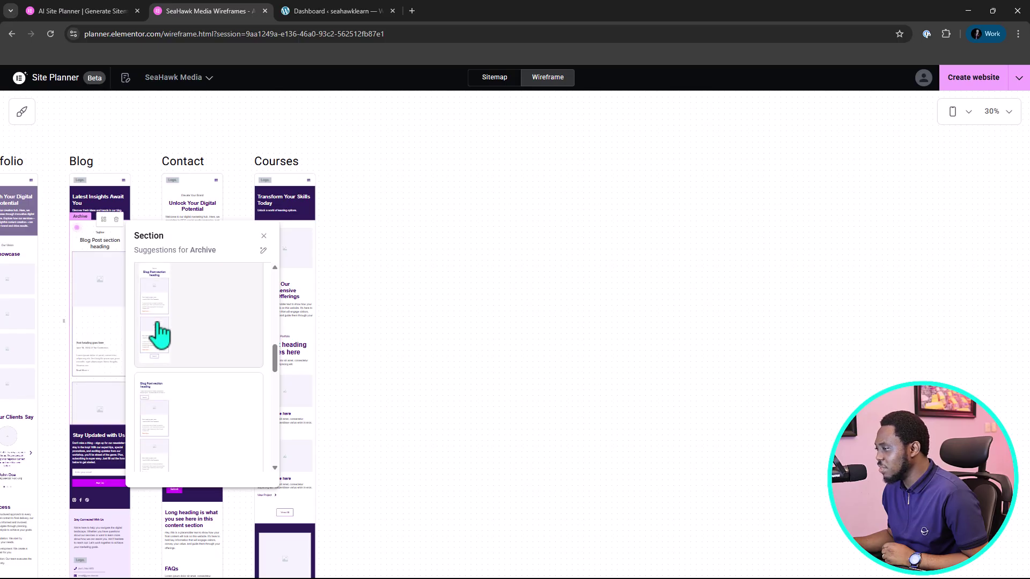
{"action": "scroll", "coordinate": [159, 333], "scroll_direction": "down", "scroll_amount": 1}
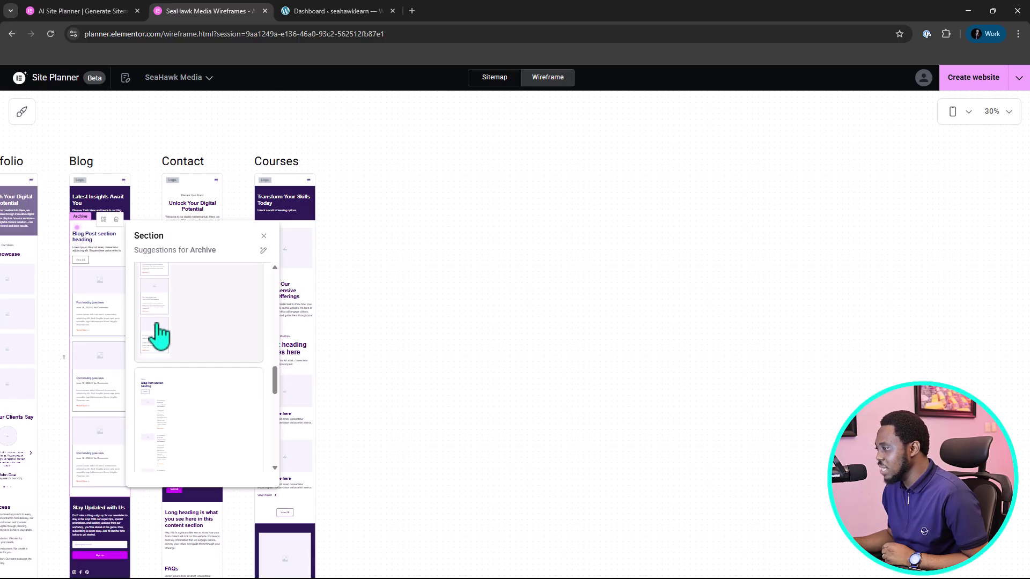
{"action": "scroll", "coordinate": [159, 333], "scroll_direction": "up", "scroll_amount": 1}
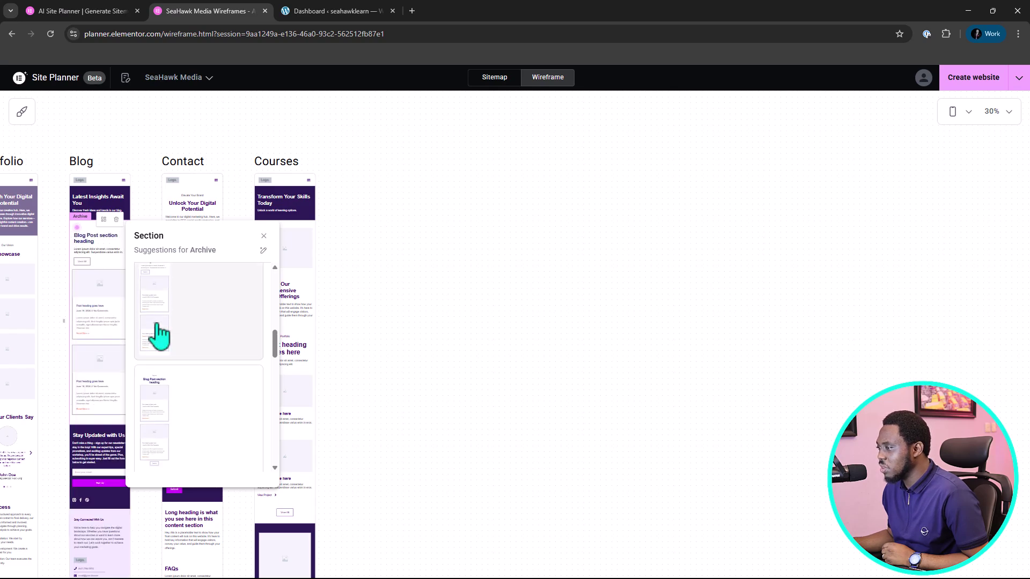
{"action": "scroll", "coordinate": [157, 324], "scroll_direction": "up", "scroll_amount": 1}
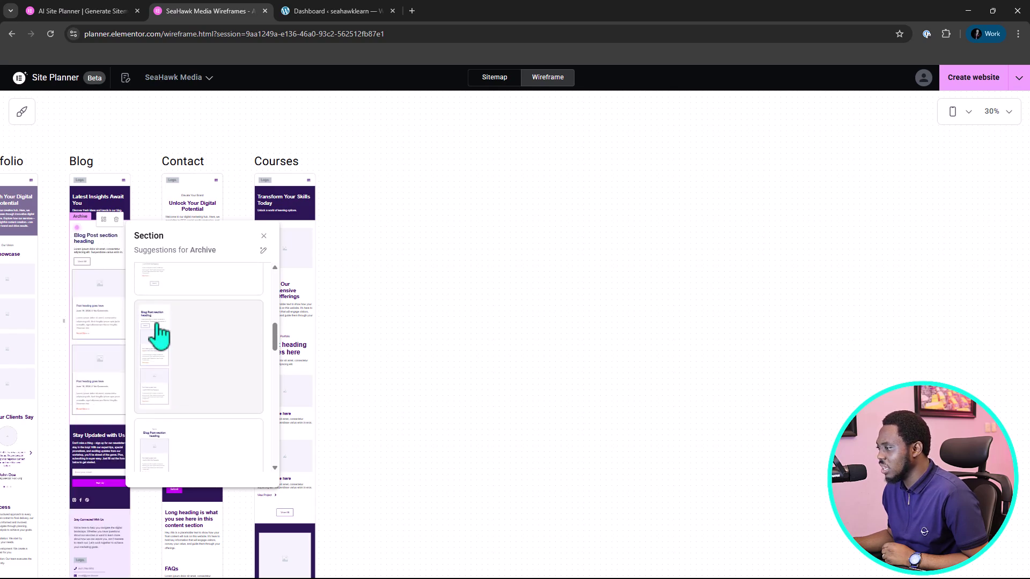
{"action": "left_click", "coordinate": [156, 342]}
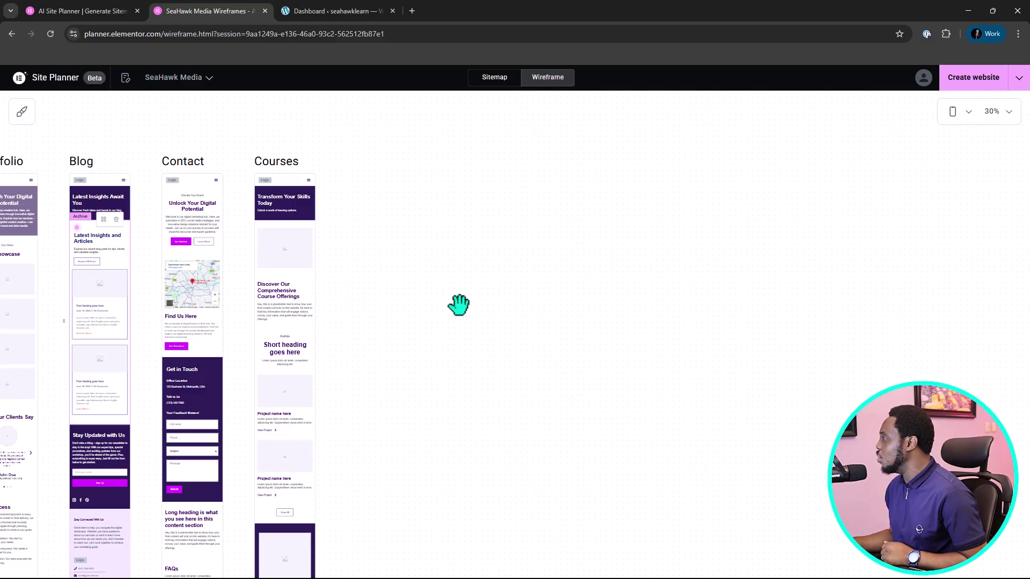
Return the wireframes to the desktop layout, and start creating the website by importing the kit to an existing site.
{"action": "left_click", "coordinate": [968, 111]}
{"action": "left_click", "coordinate": [959, 135]}
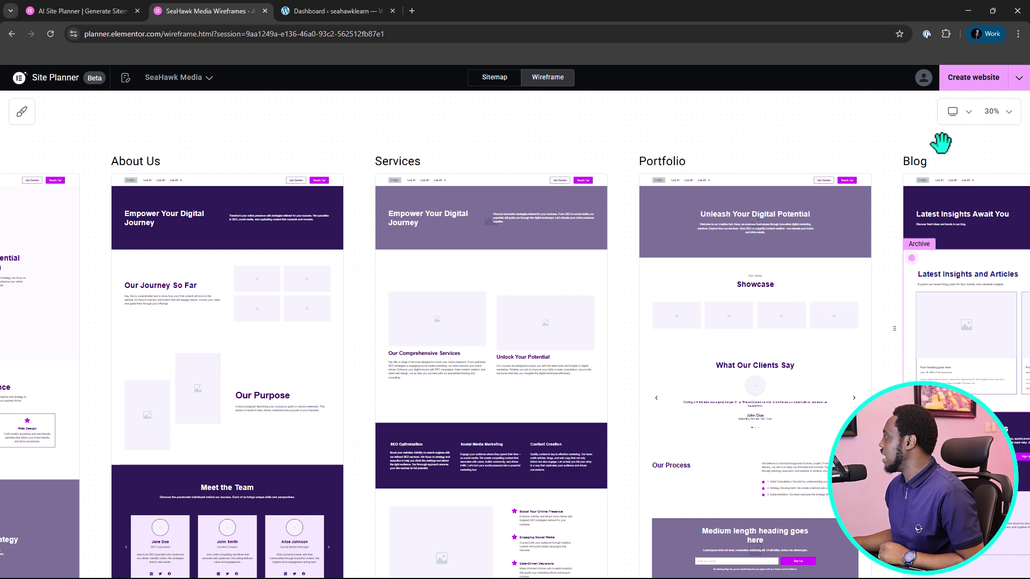
{"action": "left_click", "coordinate": [980, 87]}
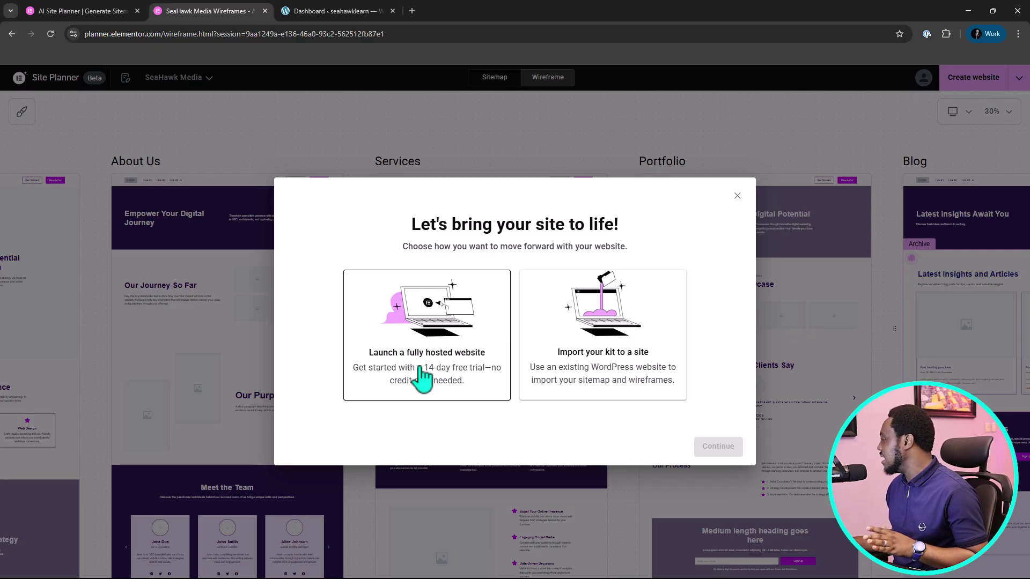
{"action": "left_click", "coordinate": [589, 369]}
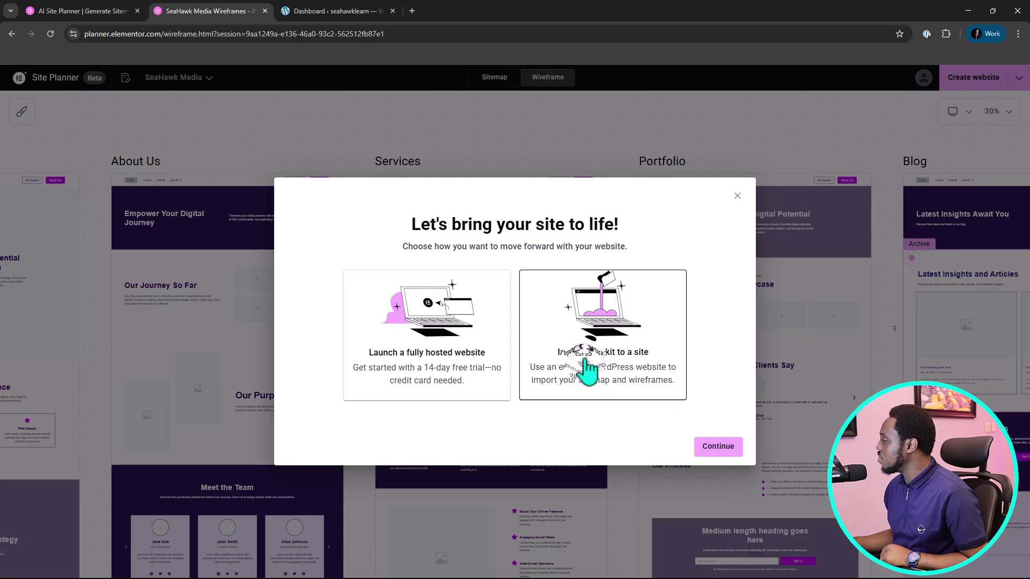
{"action": "left_click", "coordinate": [719, 447]}
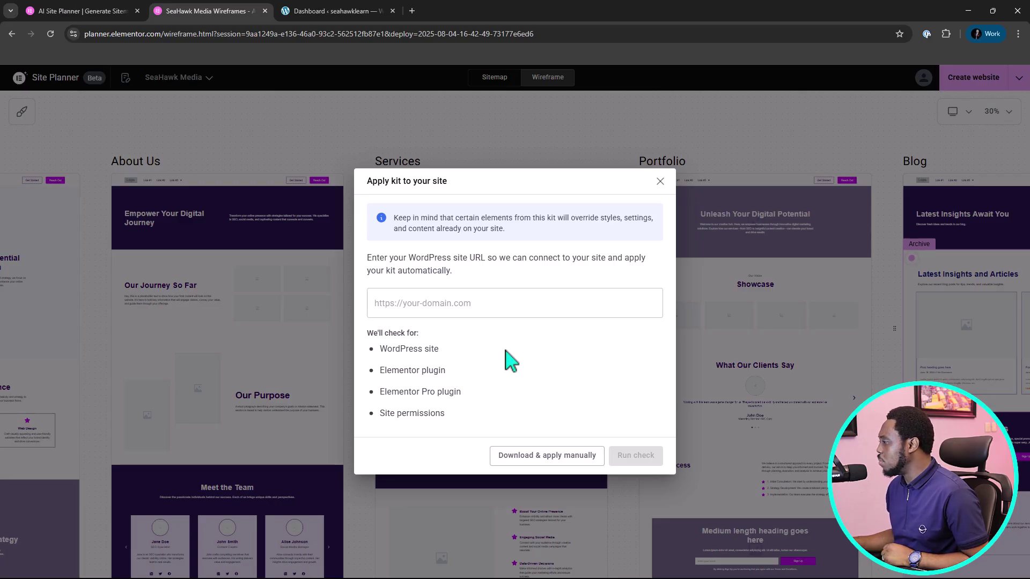
{"action": "left_click", "coordinate": [411, 309]}
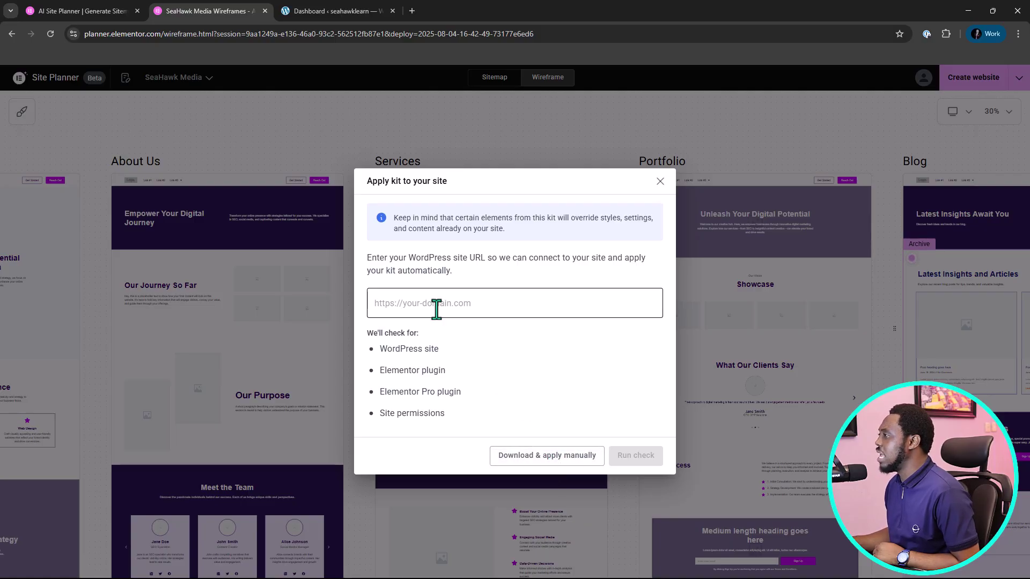
{"action": "left_click", "coordinate": [347, 12]}
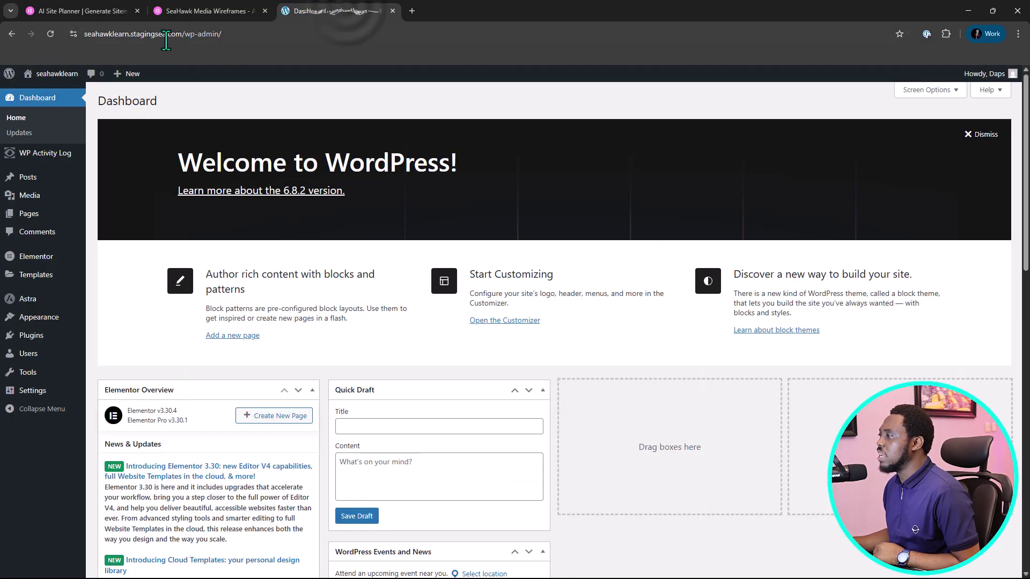
{"action": "left_click", "coordinate": [80, 35]}
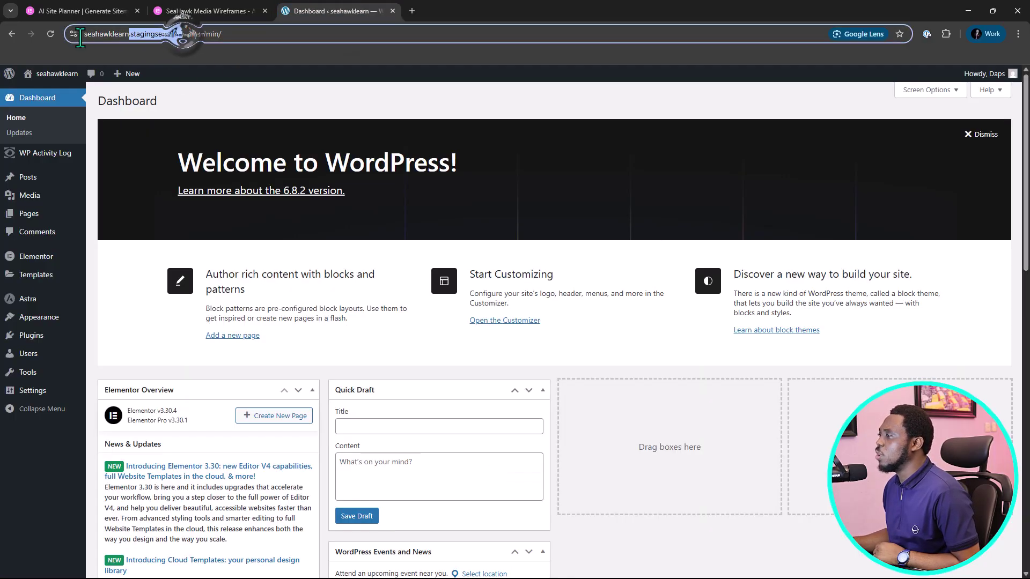
{"action": "right_click", "coordinate": [123, 28]}
{"action": "left_click", "coordinate": [153, 129]}
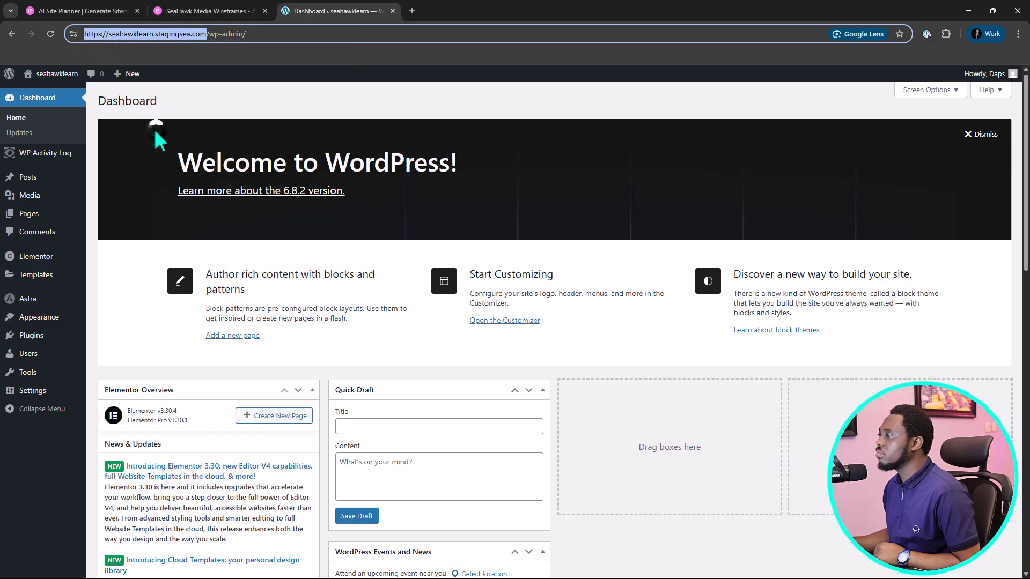
{"action": "left_click", "coordinate": [215, 10]}
{"action": "left_click", "coordinate": [382, 303]}
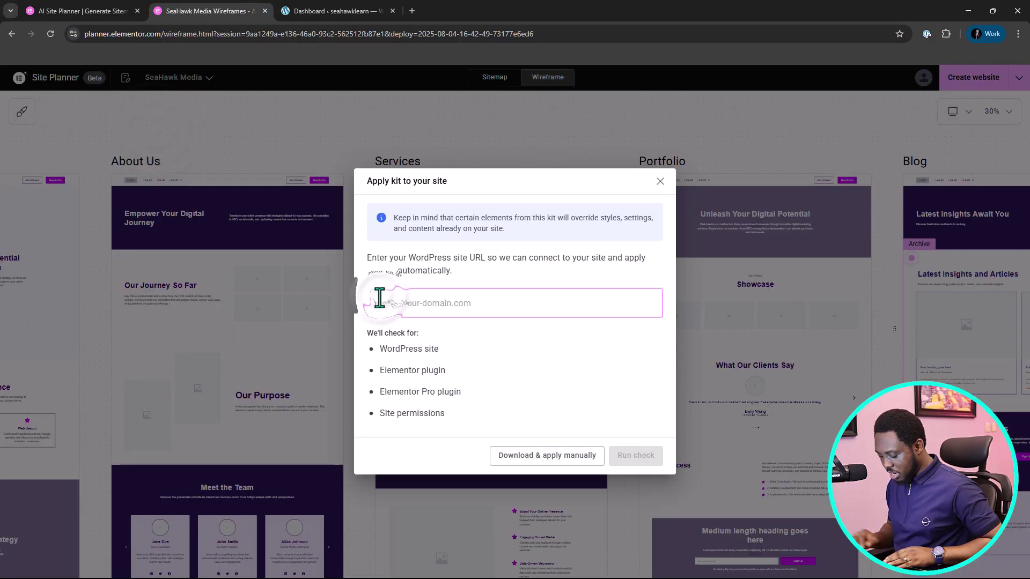
{"action": "key", "text": "ctrl+v"}
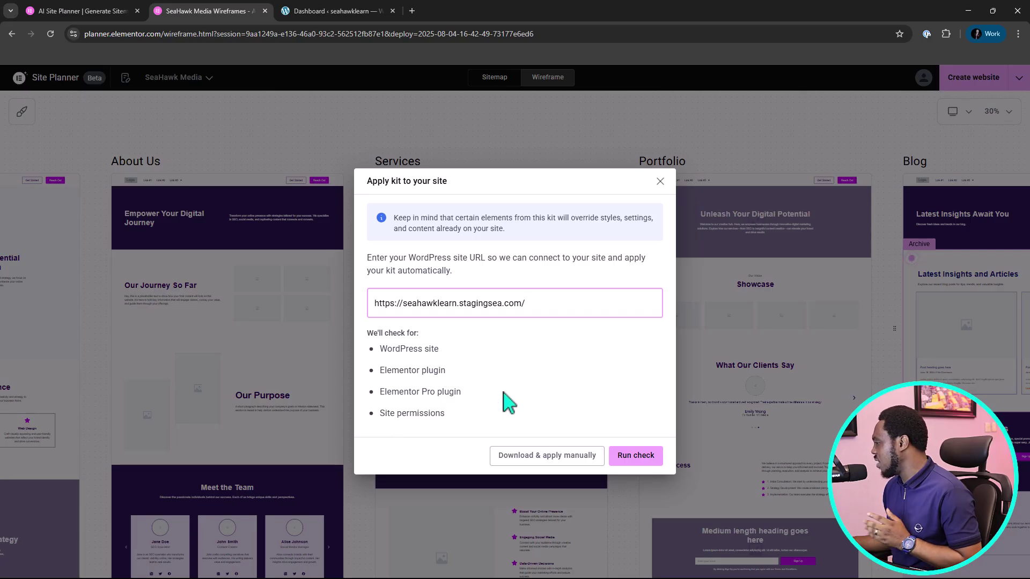
{"action": "left_click", "coordinate": [639, 457]}
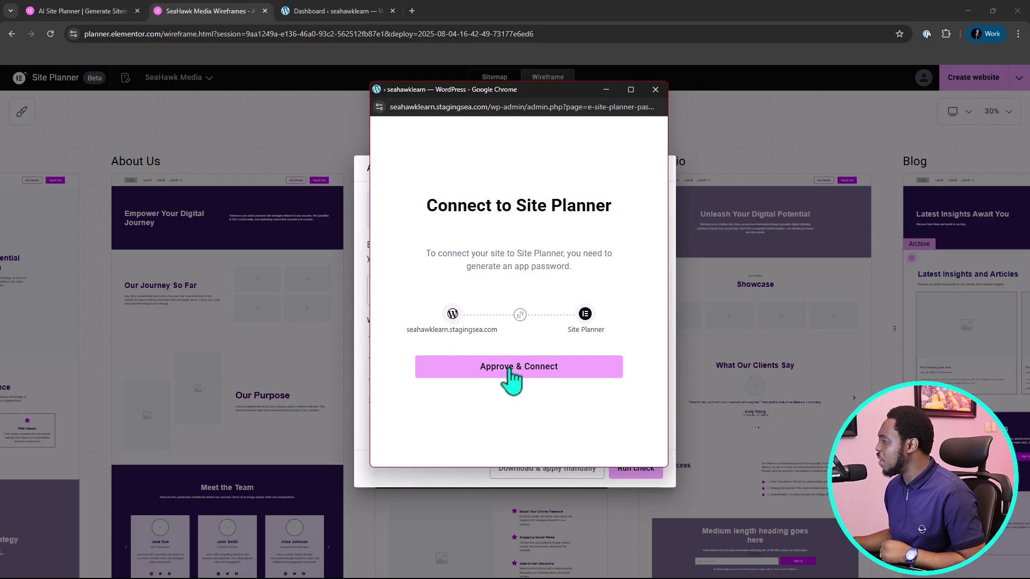
{"action": "left_click", "coordinate": [655, 89]}
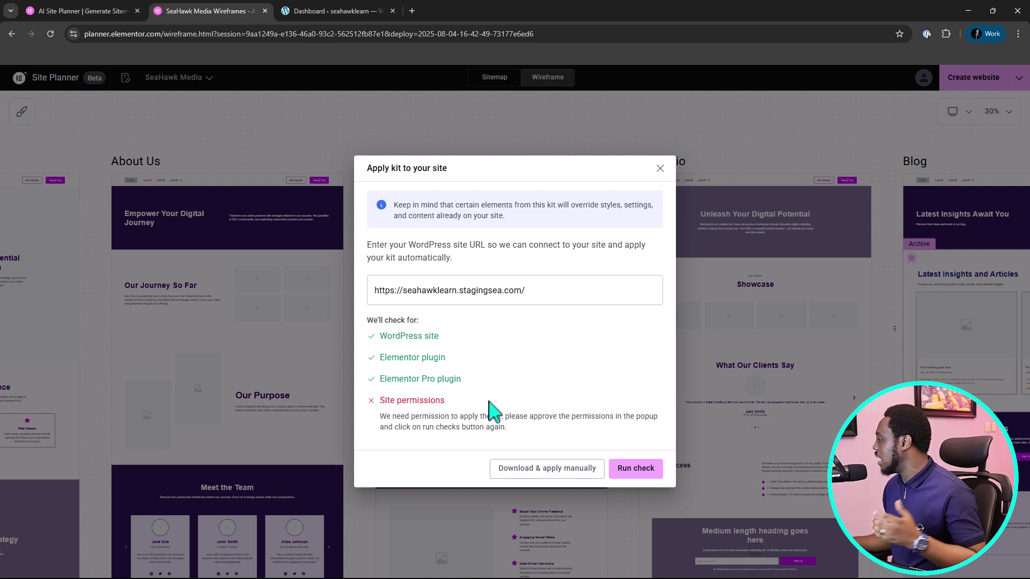
Generate the kit for manual application and download it.
{"action": "left_click", "coordinate": [550, 470]}
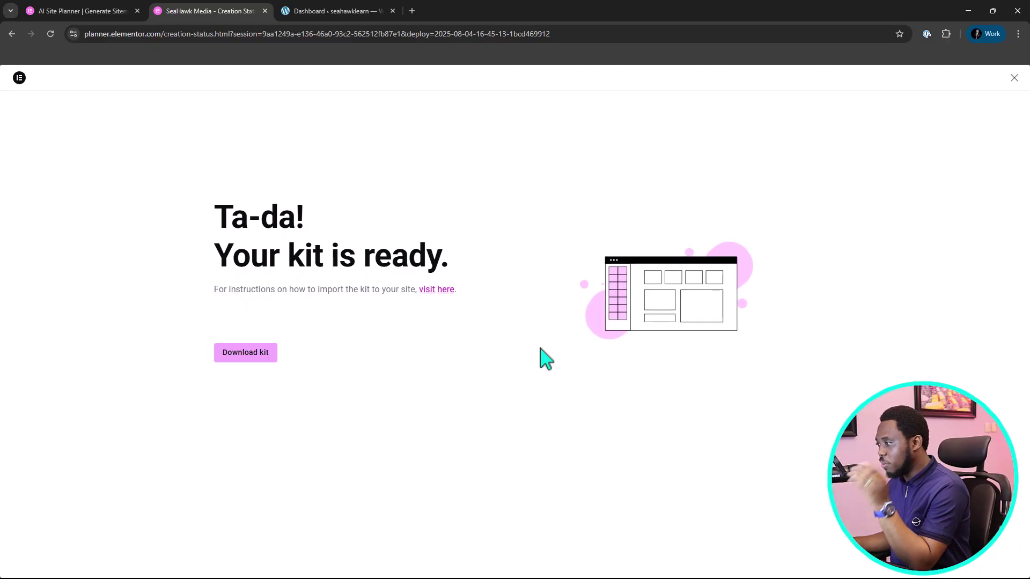
{"action": "left_click", "coordinate": [243, 355]}
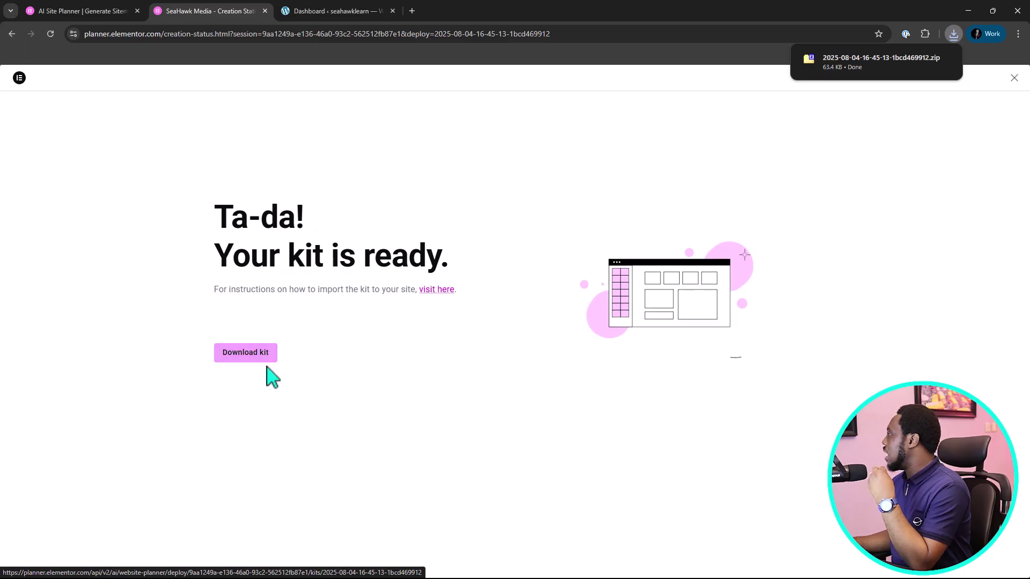
{"action": "mouse_move", "coordinate": [869, 74]}
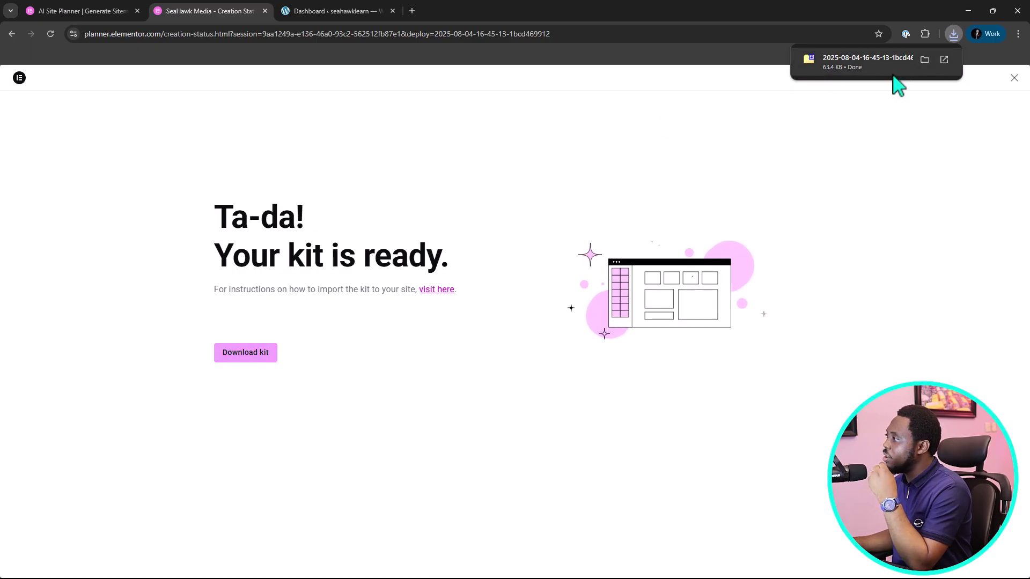
Switch to the WordPress dashboard and open the website template import in Elementor's tools.
{"action": "left_click", "coordinate": [333, 11]}
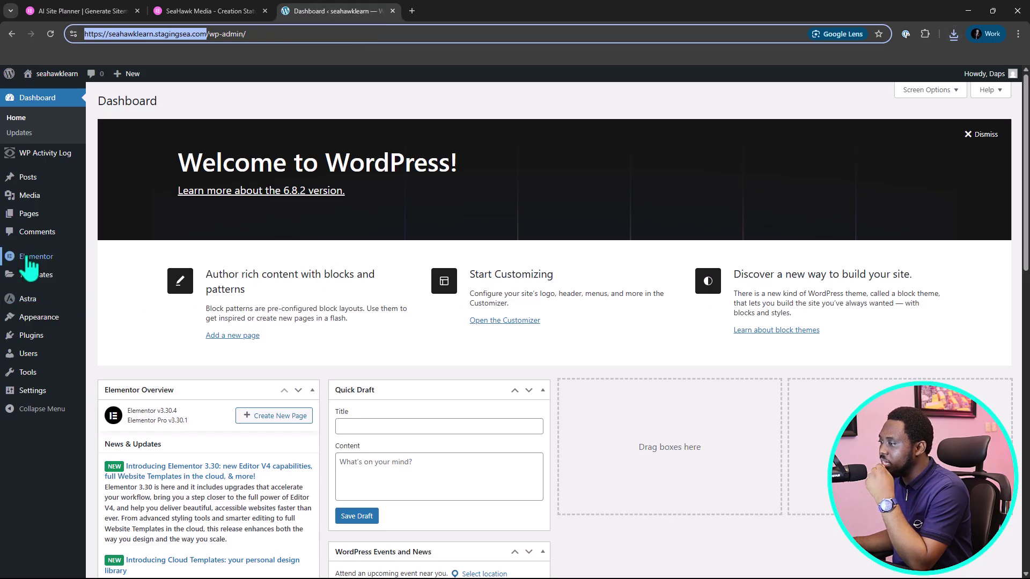
{"action": "mouse_move", "coordinate": [24, 257]}
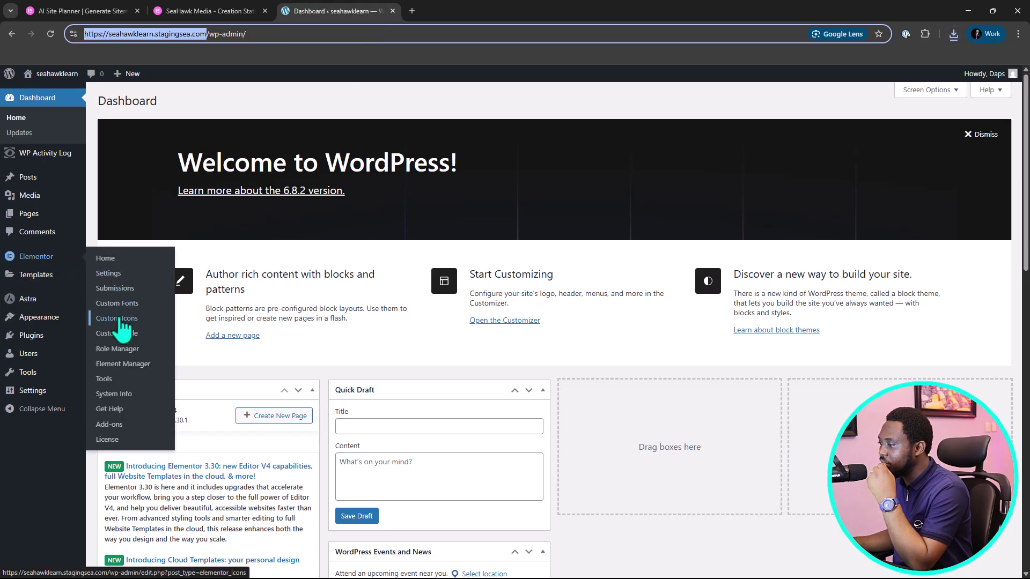
{"action": "left_click", "coordinate": [104, 379]}
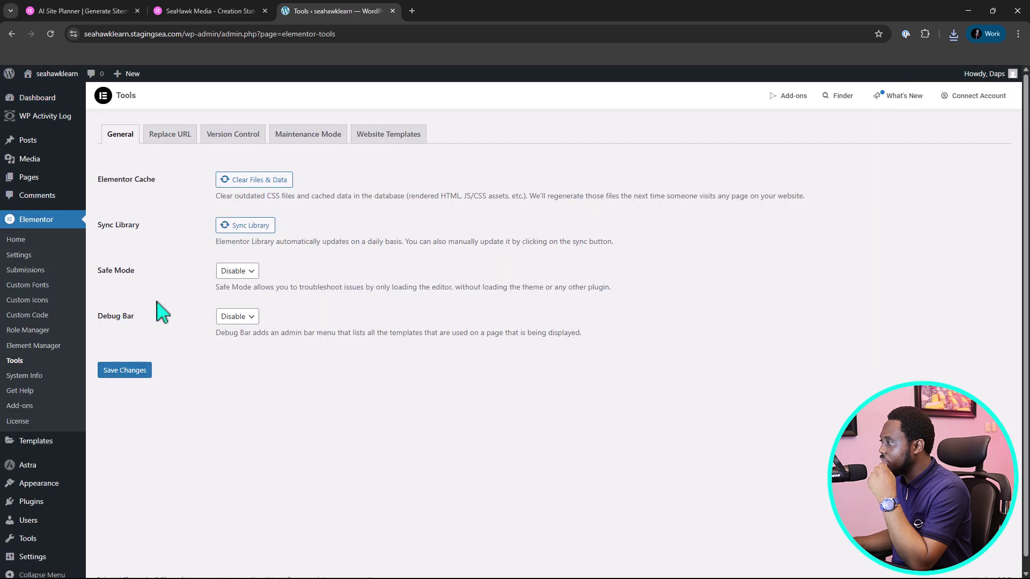
{"action": "left_click", "coordinate": [387, 140]}
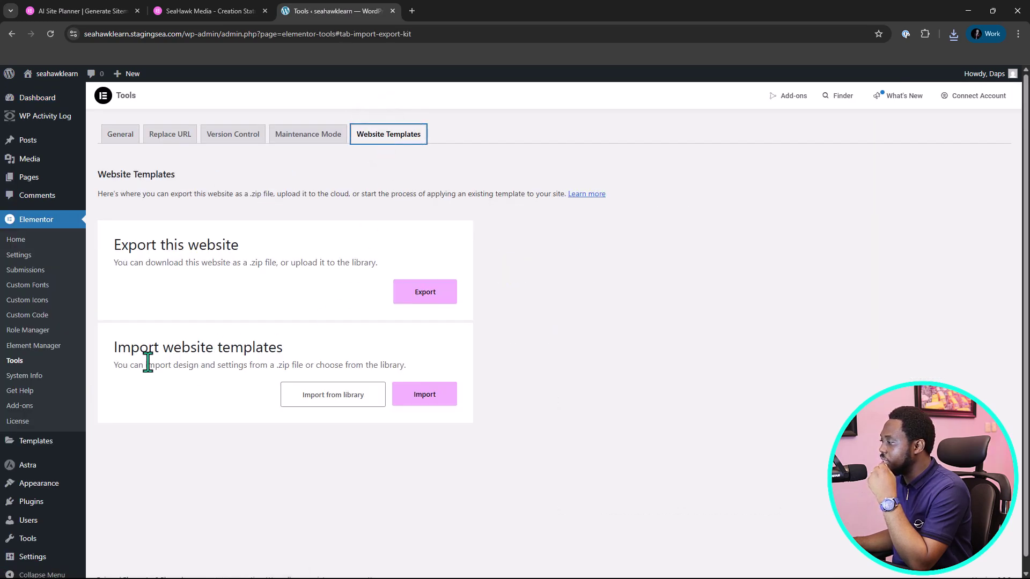
{"action": "left_click", "coordinate": [428, 396]}
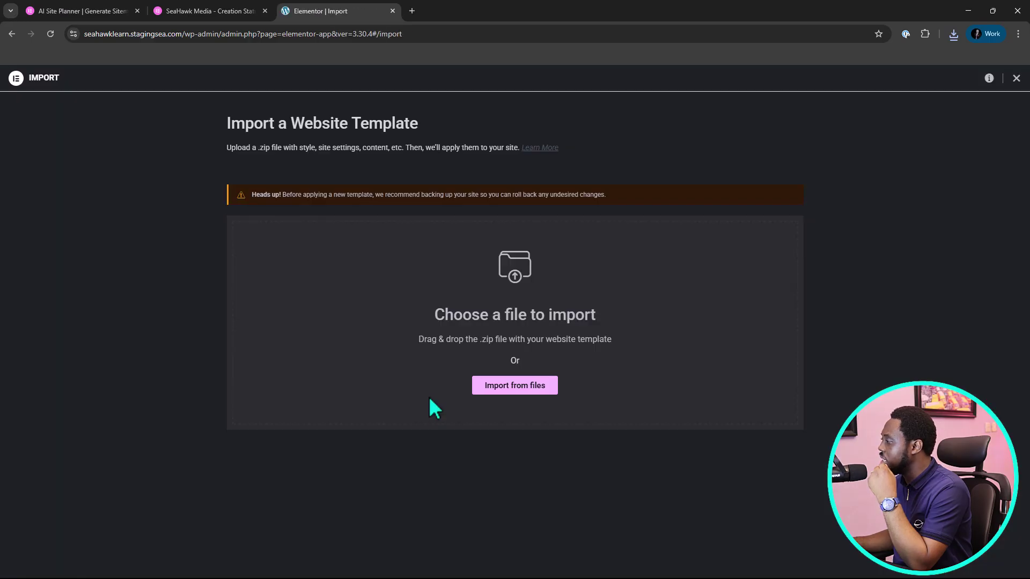
{"action": "left_click", "coordinate": [954, 36]}
{"action": "left_click_drag", "start_coordinate": [868, 82], "coordinate": [500, 370]}
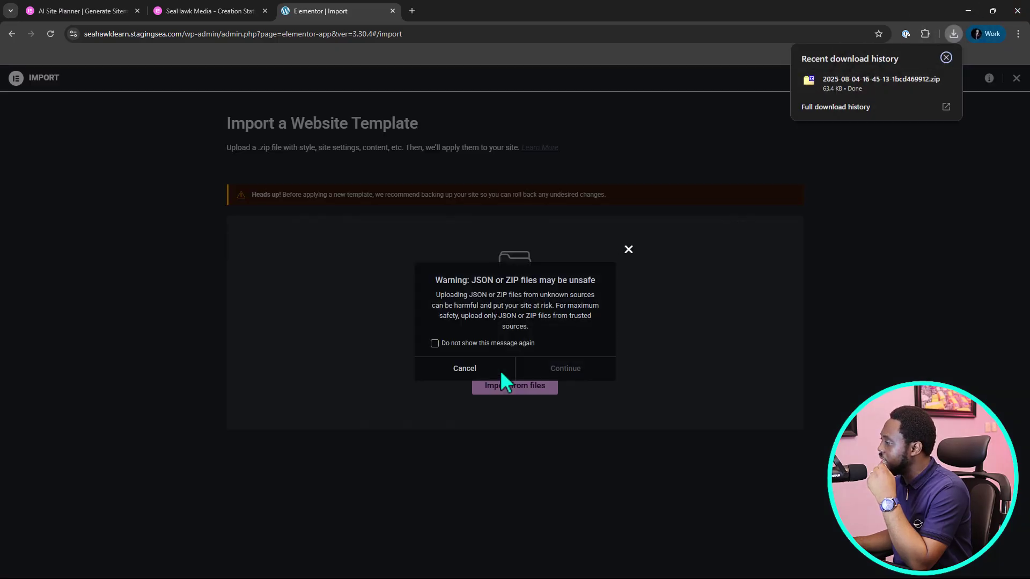
{"action": "left_click", "coordinate": [434, 343]}
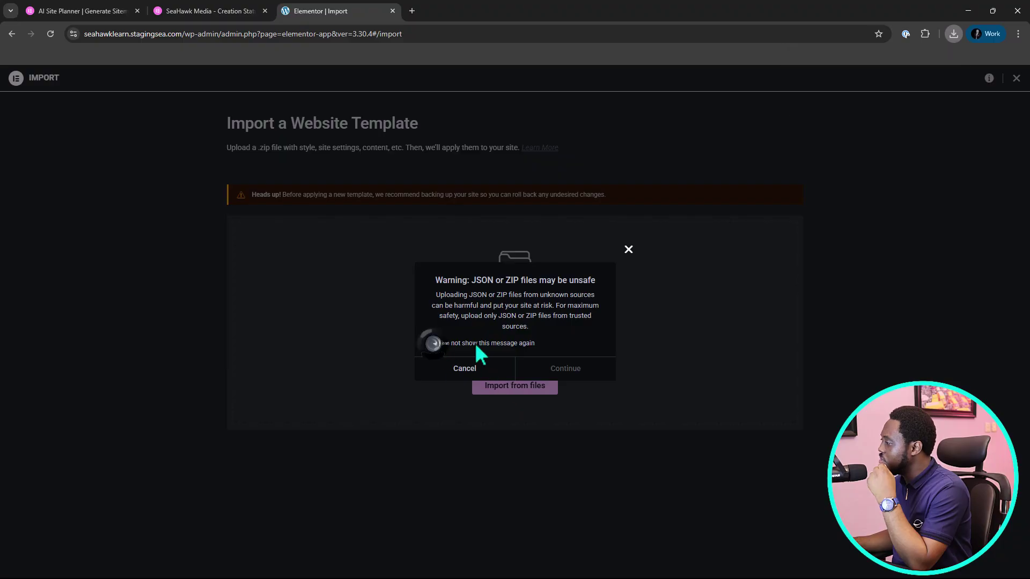
{"action": "left_click", "coordinate": [573, 371]}
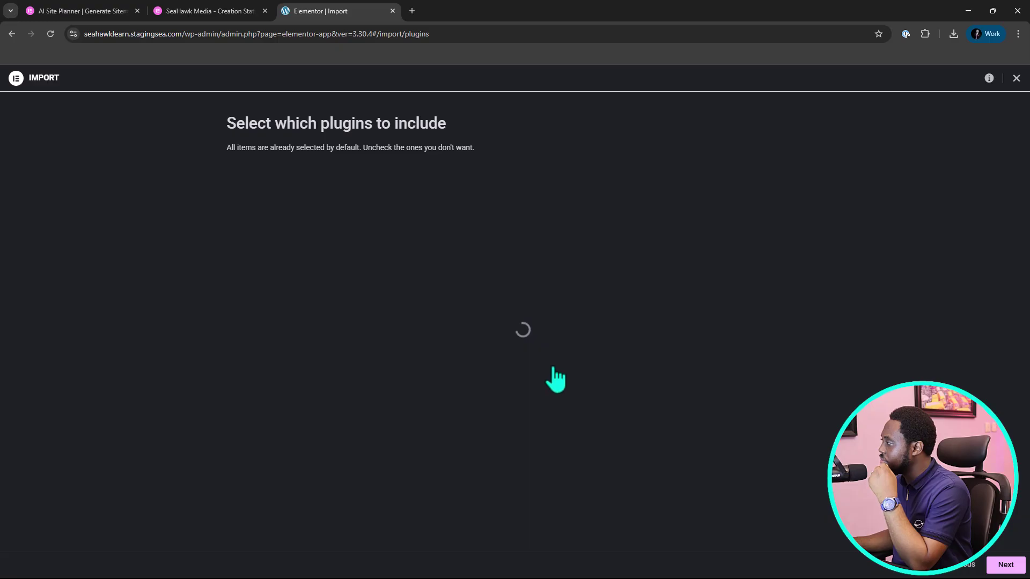
{"action": "left_click", "coordinate": [1008, 562]}
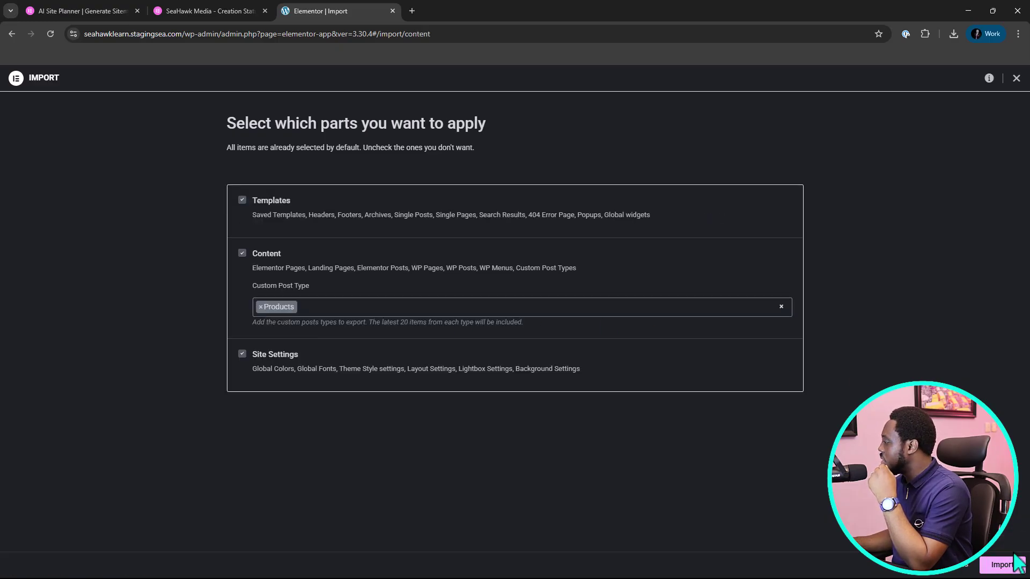
Import the kit's templates, content with Products, and site settings with unfiltered file uploads enabled, and open the live site.
{"action": "left_click", "coordinate": [1002, 565]}
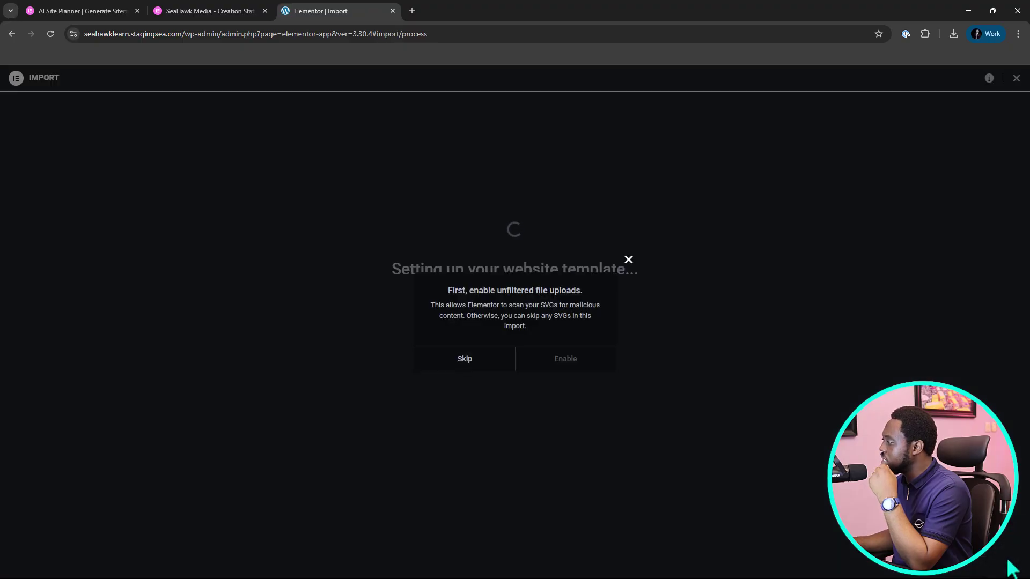
{"action": "left_click", "coordinate": [567, 359]}
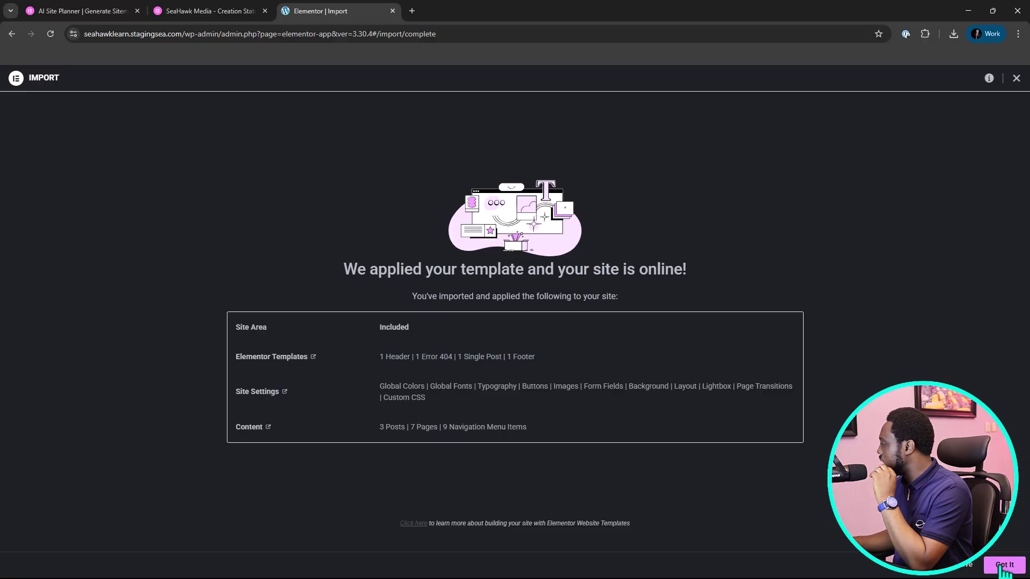
{"action": "left_click", "coordinate": [960, 571]}
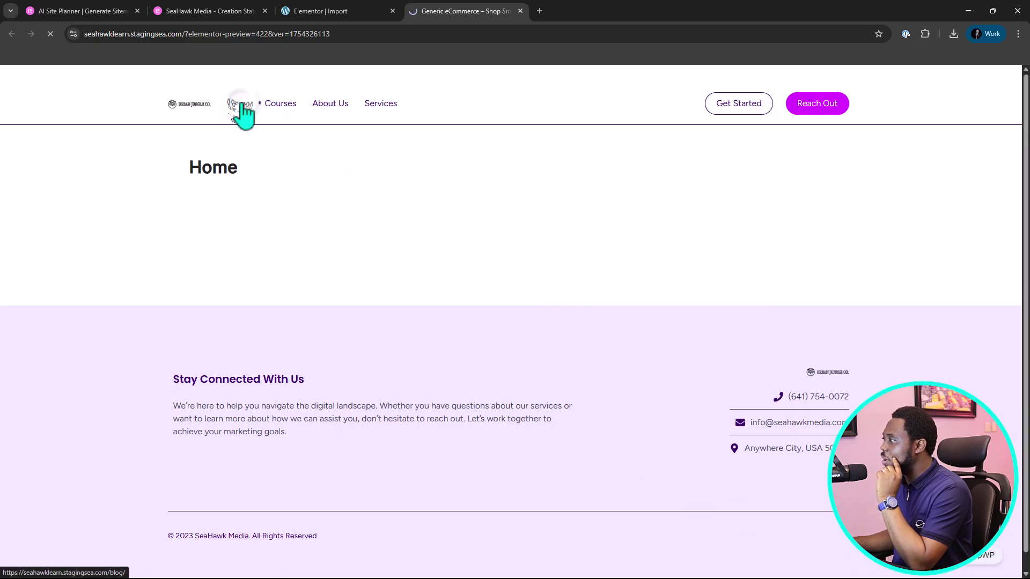
Open the live site's Blog page and examine its articles, newsletter sign-up and footer.
{"action": "scroll", "coordinate": [177, 253], "scroll_direction": "down", "scroll_amount": 4}
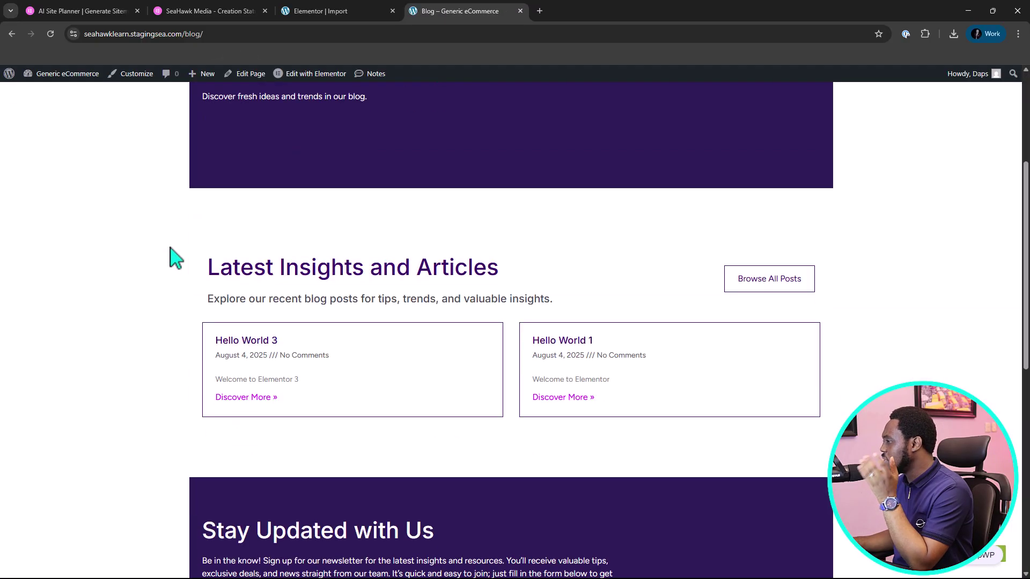
{"action": "scroll", "coordinate": [176, 258], "scroll_direction": "down", "scroll_amount": 5}
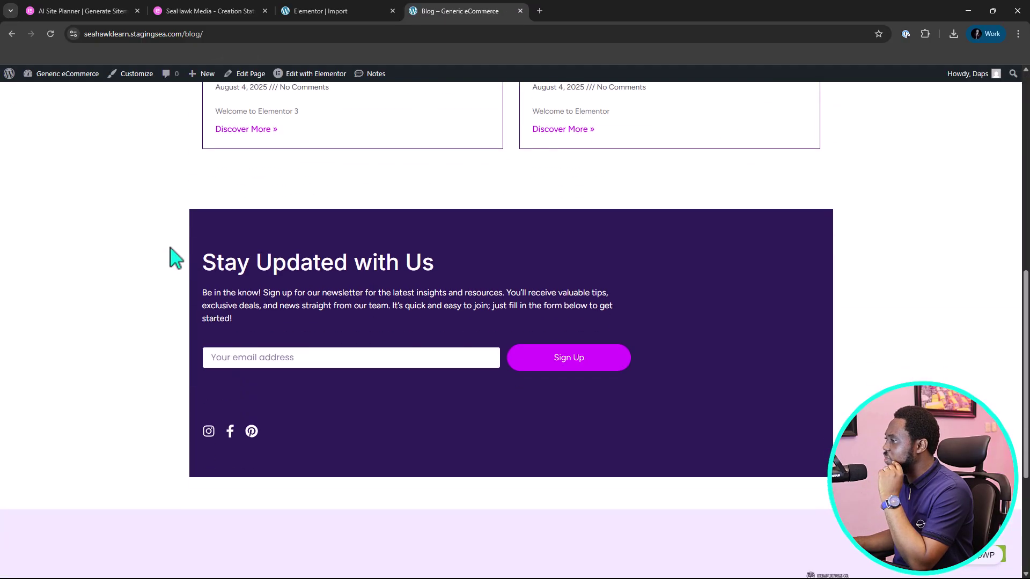
{"action": "scroll", "coordinate": [176, 259], "scroll_direction": "down", "scroll_amount": 4}
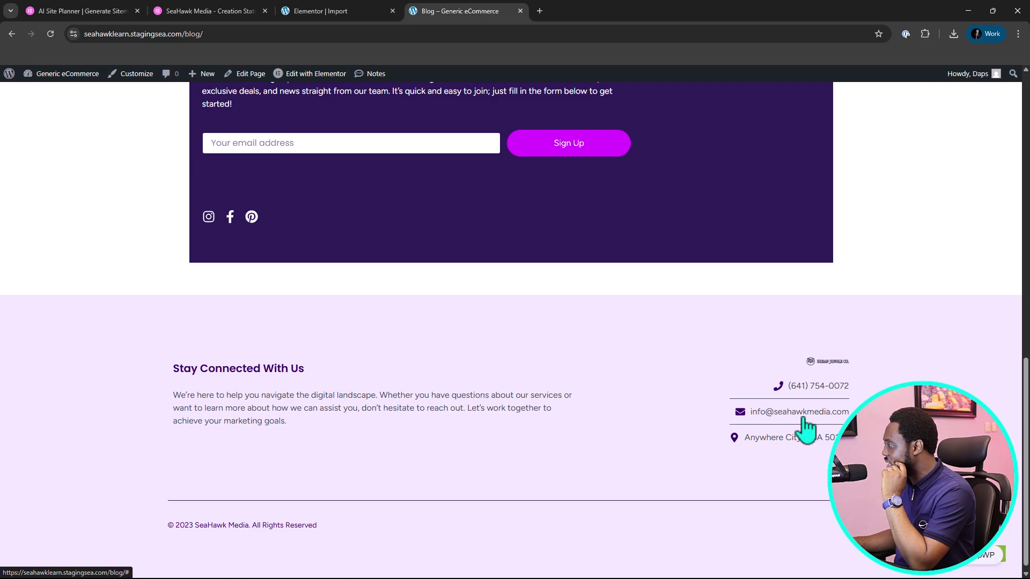
{"action": "scroll", "coordinate": [479, 439], "scroll_direction": "down", "scroll_amount": 1}
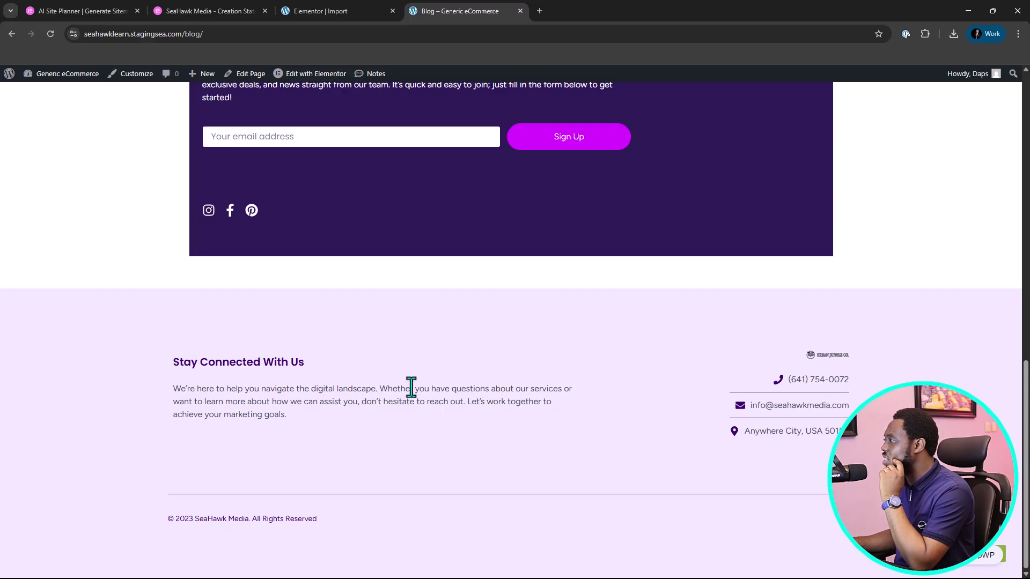
Close the completed template import and open the live site's home page from the Blog page.
{"action": "left_click", "coordinate": [338, 13]}
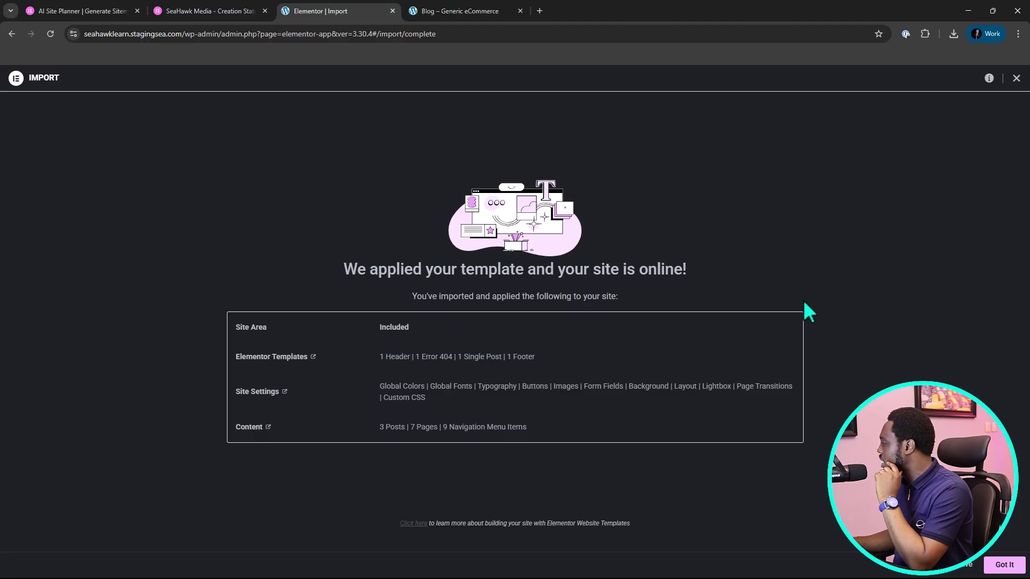
{"action": "left_click", "coordinate": [1002, 565]}
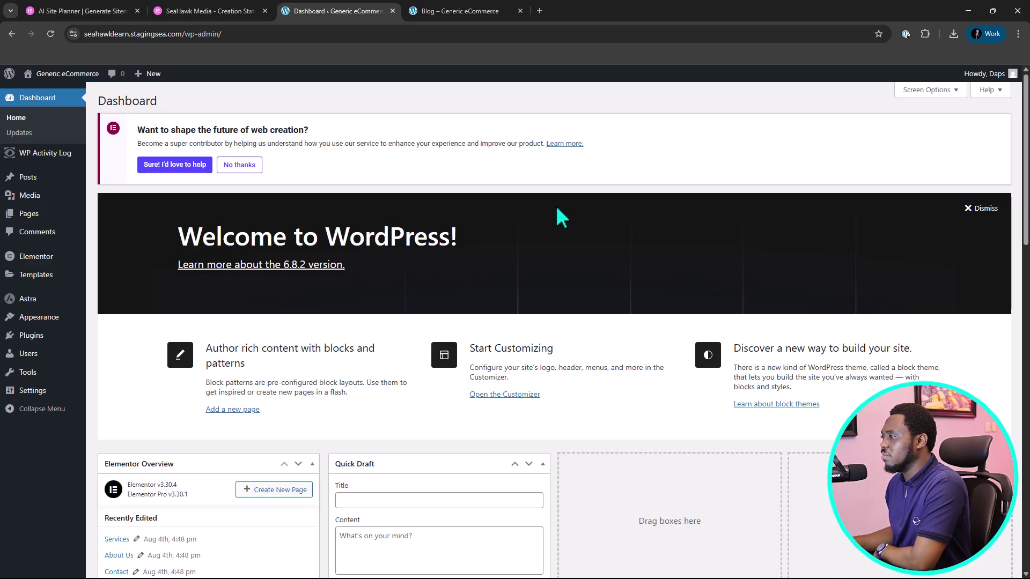
{"action": "left_click", "coordinate": [446, 11]}
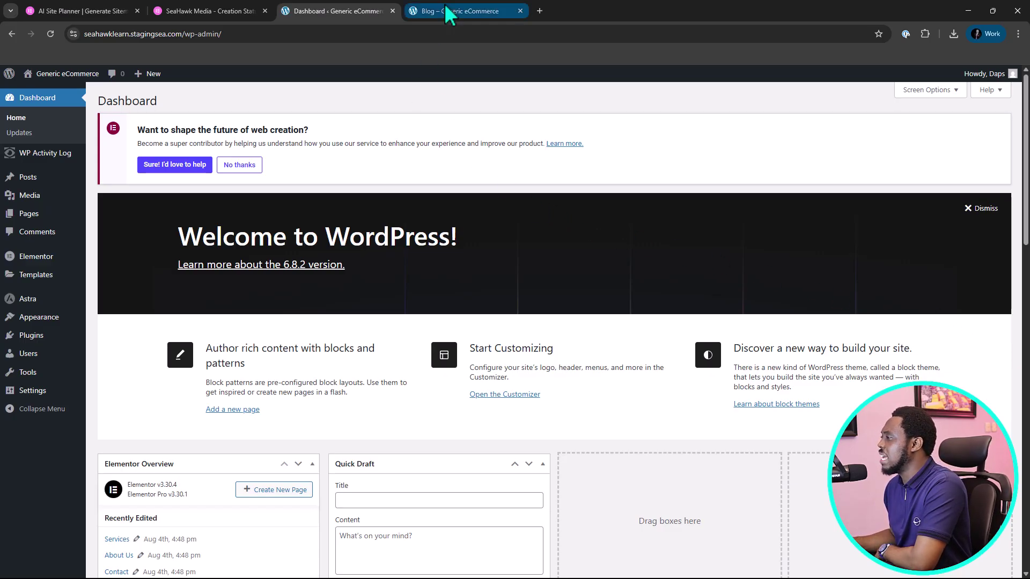
{"action": "scroll", "coordinate": [260, 241], "scroll_direction": "up", "scroll_amount": 15}
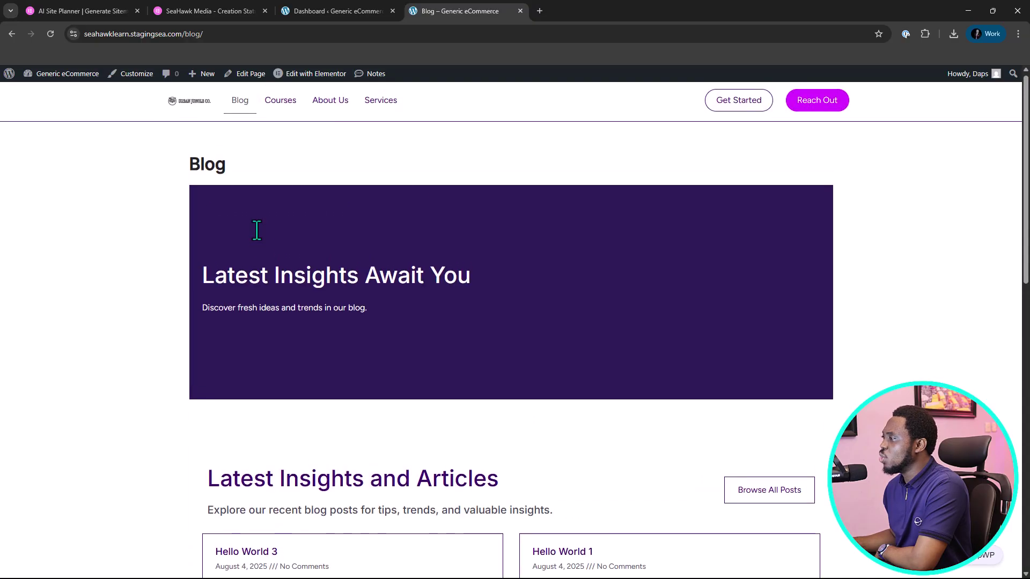
{"action": "left_click", "coordinate": [189, 105]}
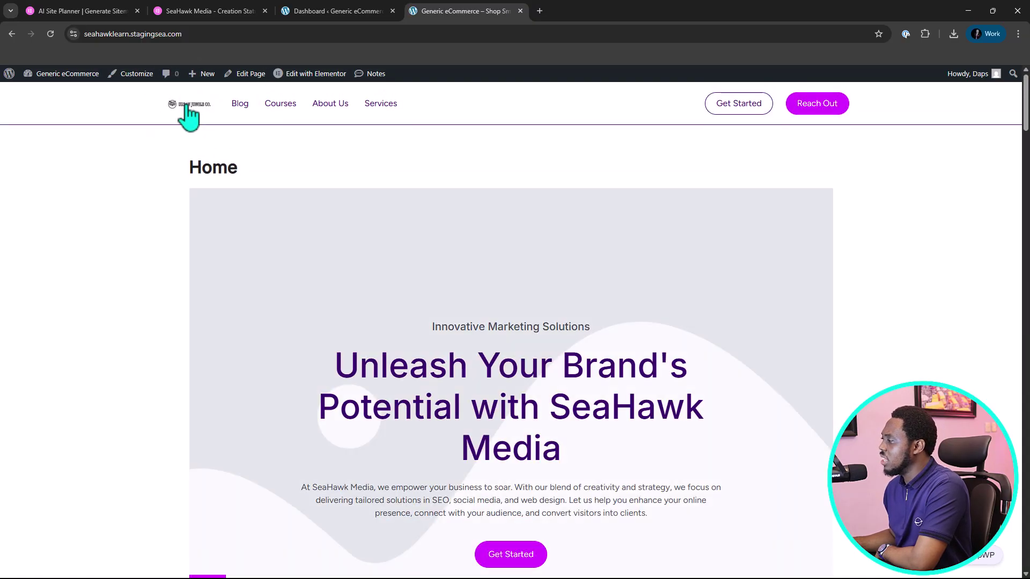
Open the Home page in the Elementor editor and set its page layout to Elementor Full Width.
{"action": "left_click", "coordinate": [325, 75]}
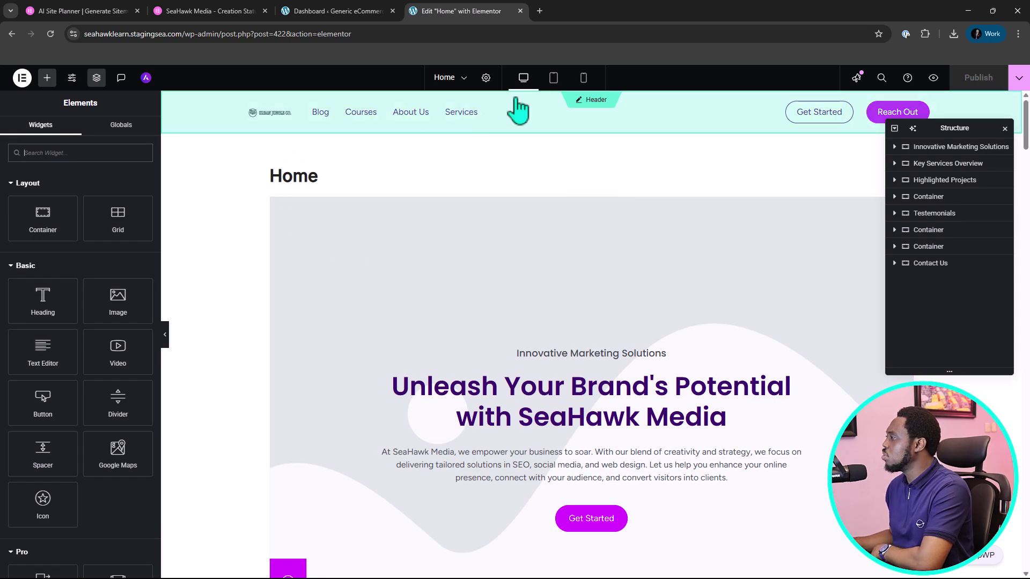
{"action": "left_click", "coordinate": [486, 79]}
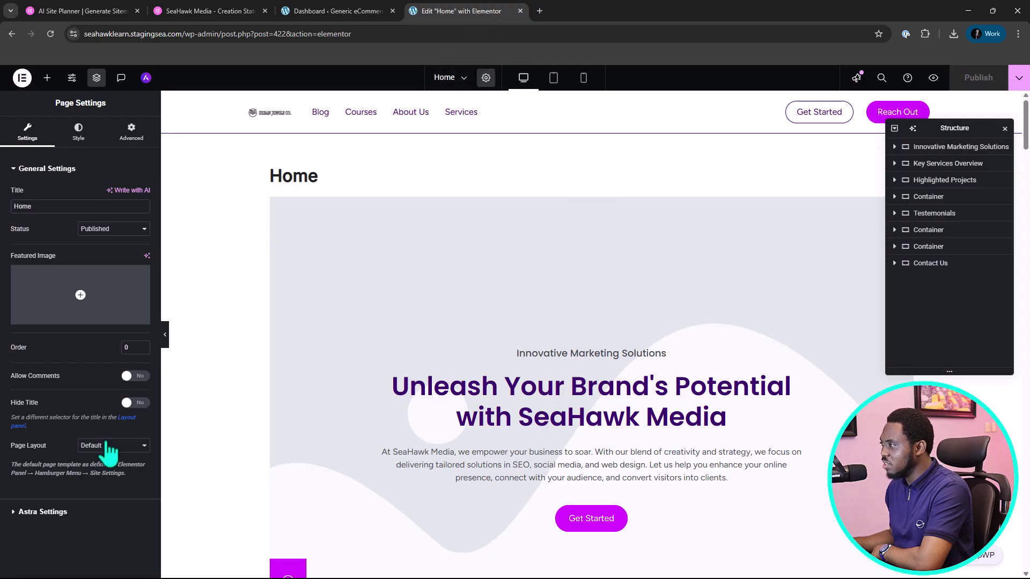
{"action": "left_click", "coordinate": [106, 450]}
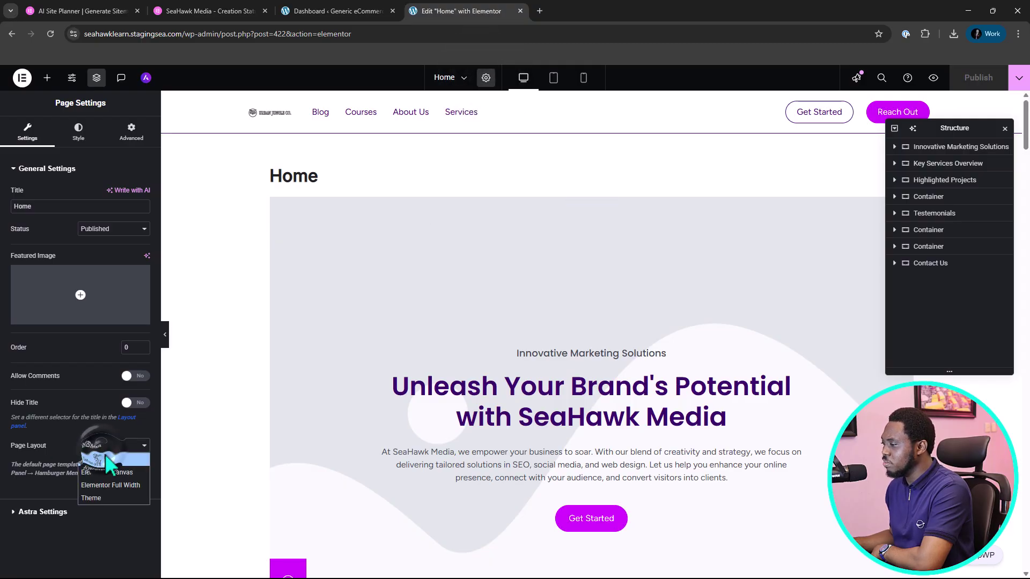
{"action": "left_click", "coordinate": [113, 488]}
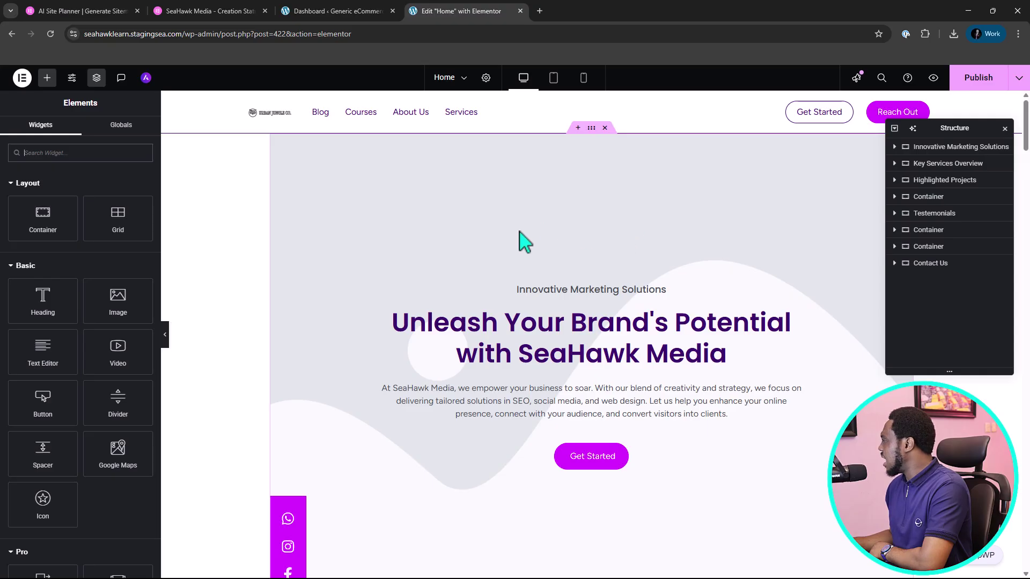
Review the Home page's sections from the hero through services, projects, statistics and testimonials to About us.
{"action": "scroll", "coordinate": [519, 232], "scroll_direction": "down", "scroll_amount": 10}
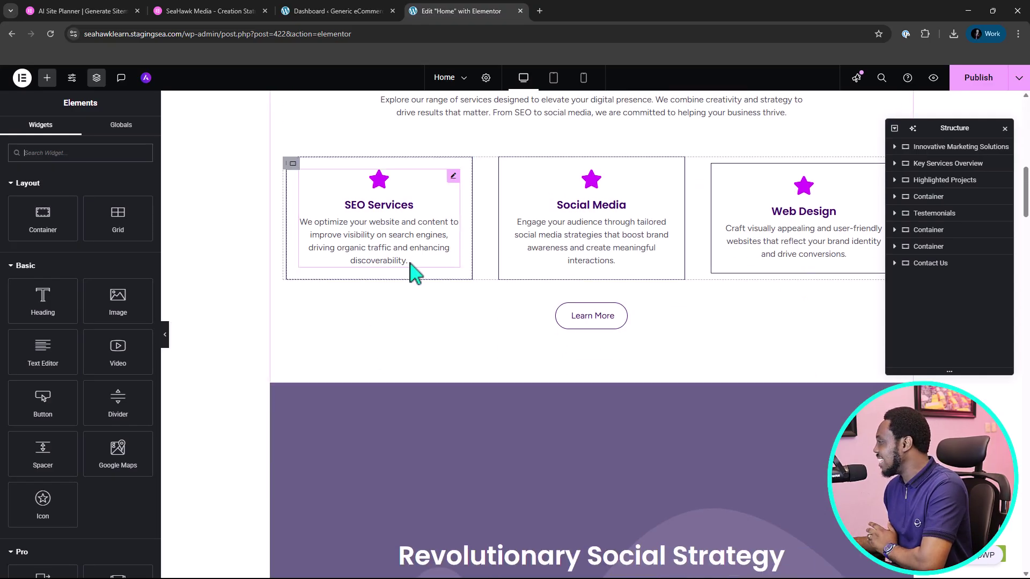
{"action": "scroll", "coordinate": [409, 264], "scroll_direction": "down", "scroll_amount": 10}
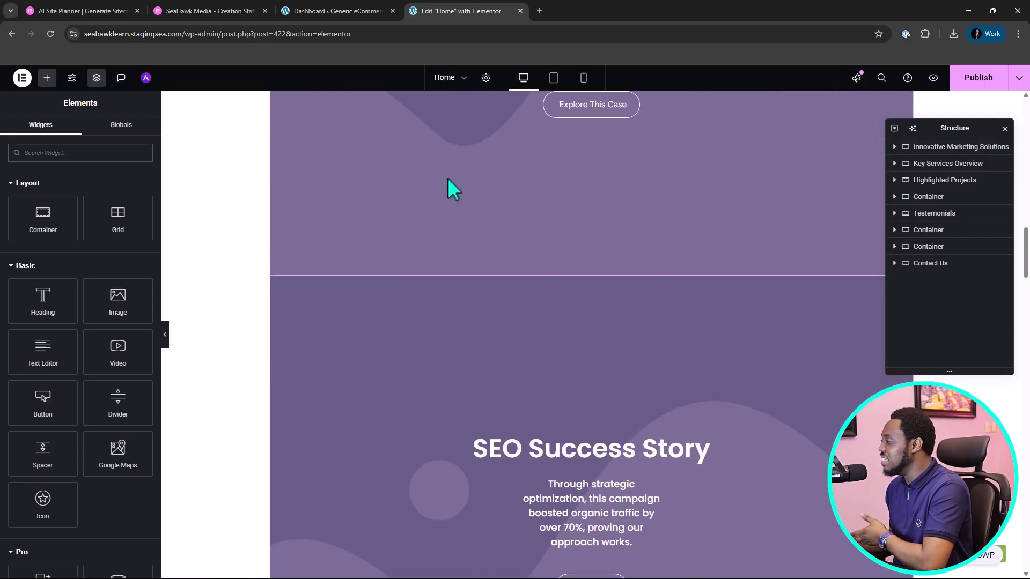
{"action": "scroll", "coordinate": [448, 229], "scroll_direction": "down", "scroll_amount": 10}
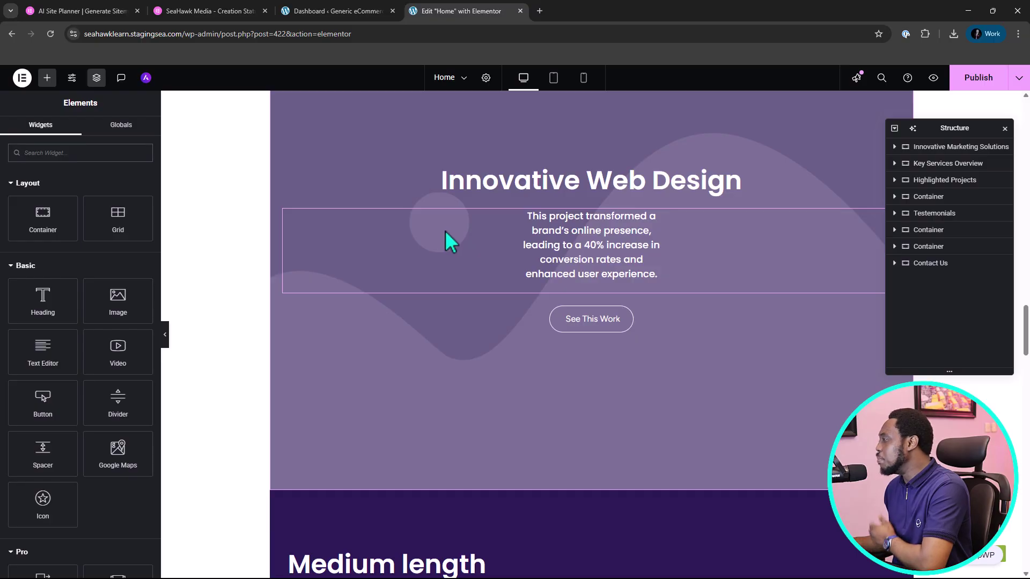
{"action": "scroll", "coordinate": [450, 243], "scroll_direction": "down", "scroll_amount": 10}
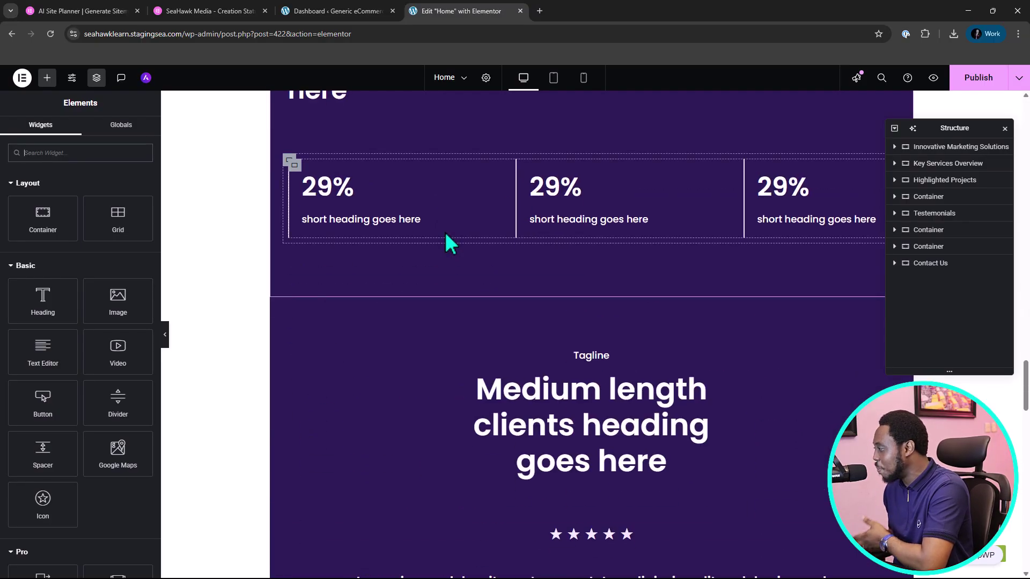
{"action": "scroll", "coordinate": [447, 236], "scroll_direction": "down", "scroll_amount": 8}
{"action": "scroll", "coordinate": [445, 235], "scroll_direction": "down", "scroll_amount": 4}
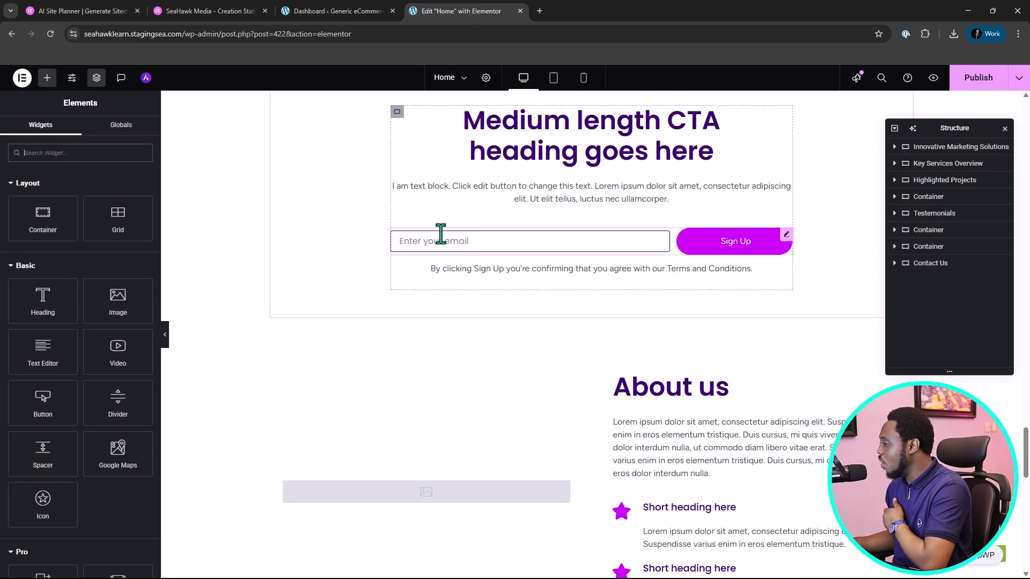
{"action": "scroll", "coordinate": [440, 234], "scroll_direction": "down", "scroll_amount": 4}
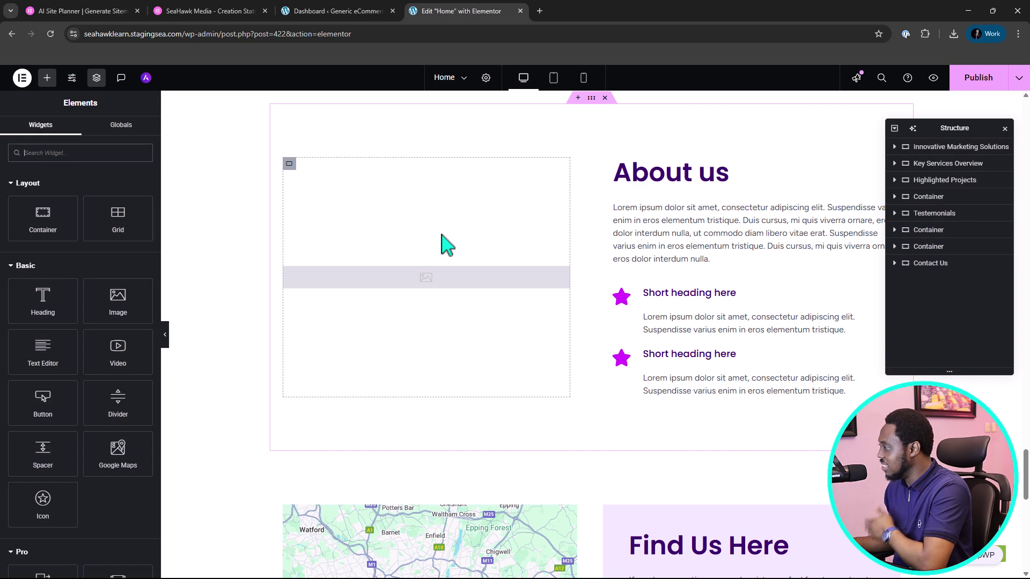
Fill the About us image placeholder with our-mission.jpg from the media library, and preview the section without the editing panel.
{"action": "left_click", "coordinate": [444, 285]}
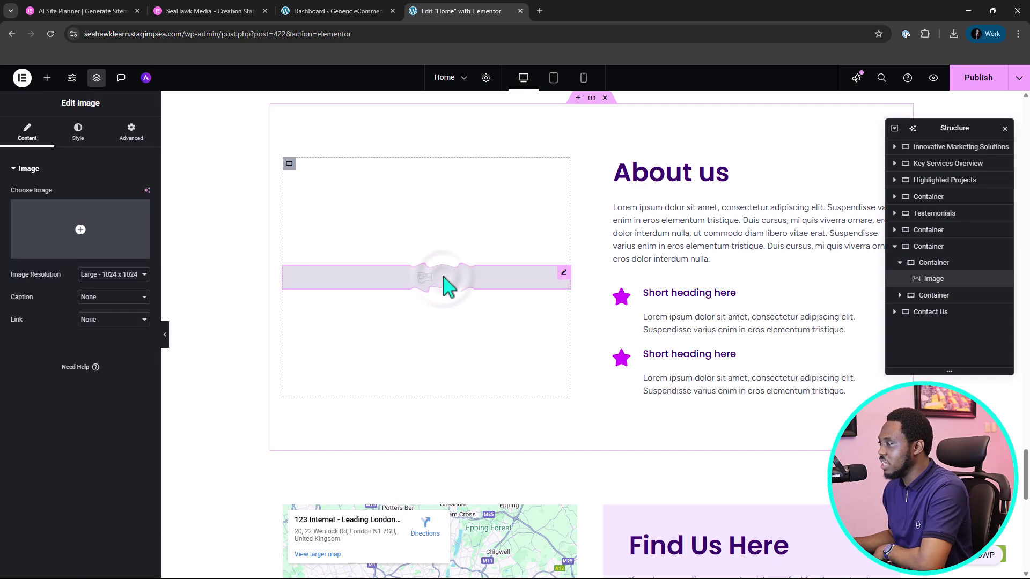
{"action": "left_click", "coordinate": [82, 230]}
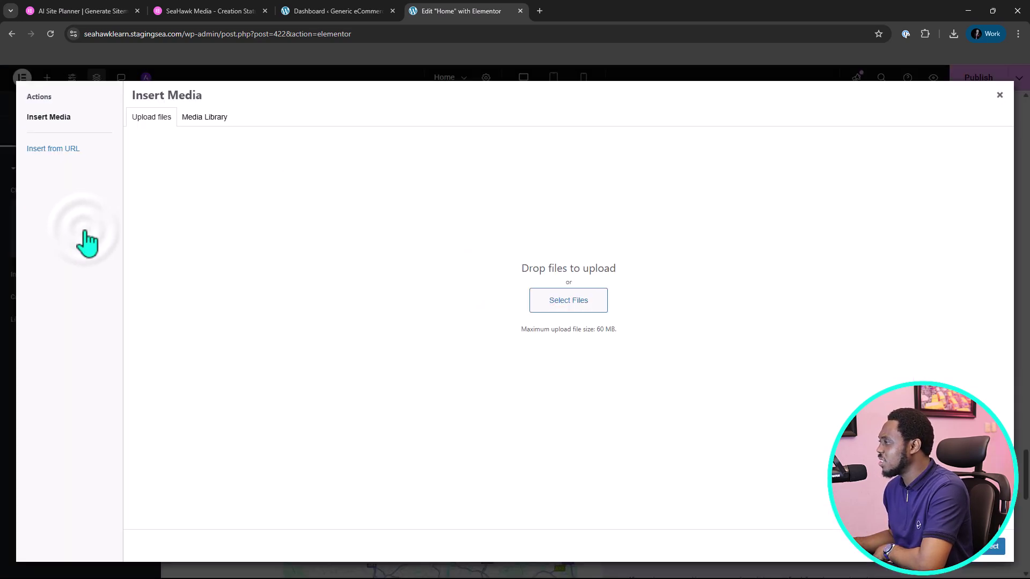
{"action": "left_click", "coordinate": [199, 121]}
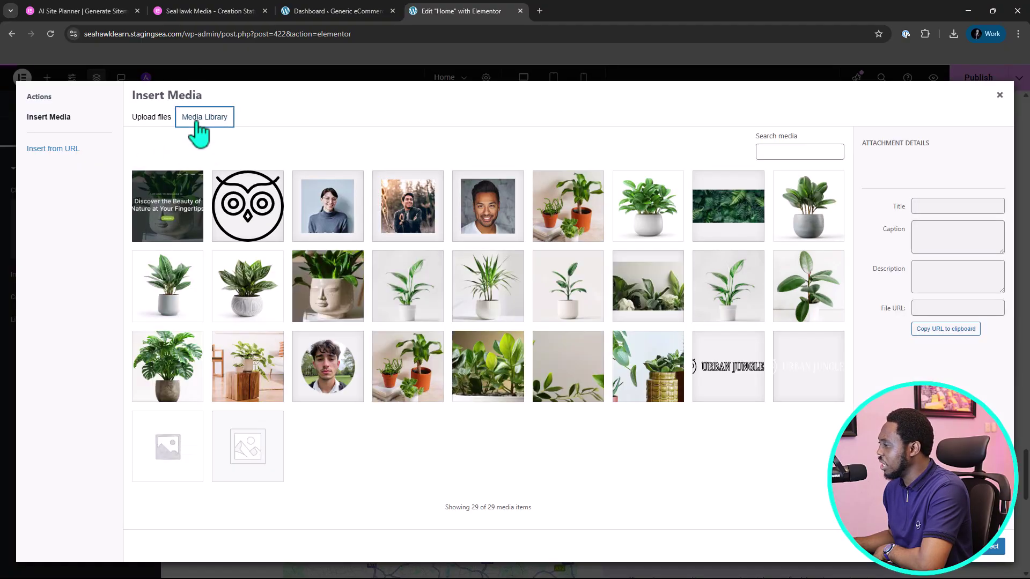
{"action": "left_click", "coordinate": [236, 369]}
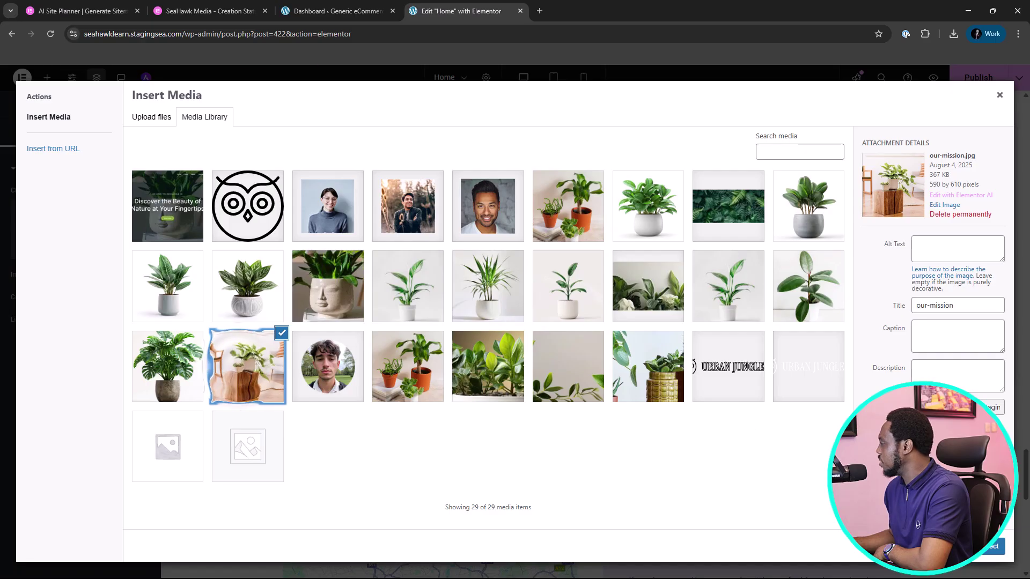
{"action": "left_click", "coordinate": [993, 546]}
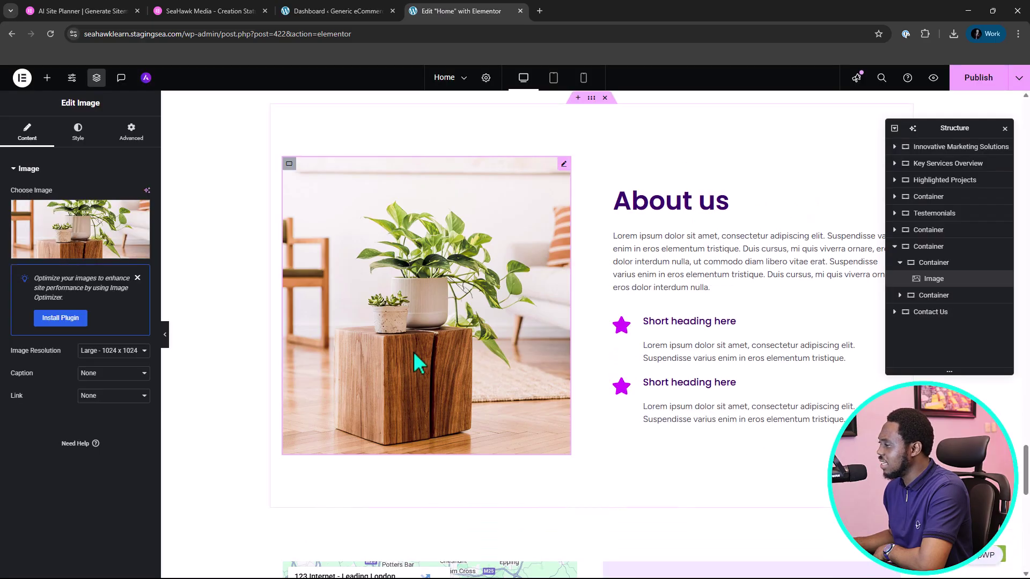
{"action": "left_click", "coordinate": [164, 334]}
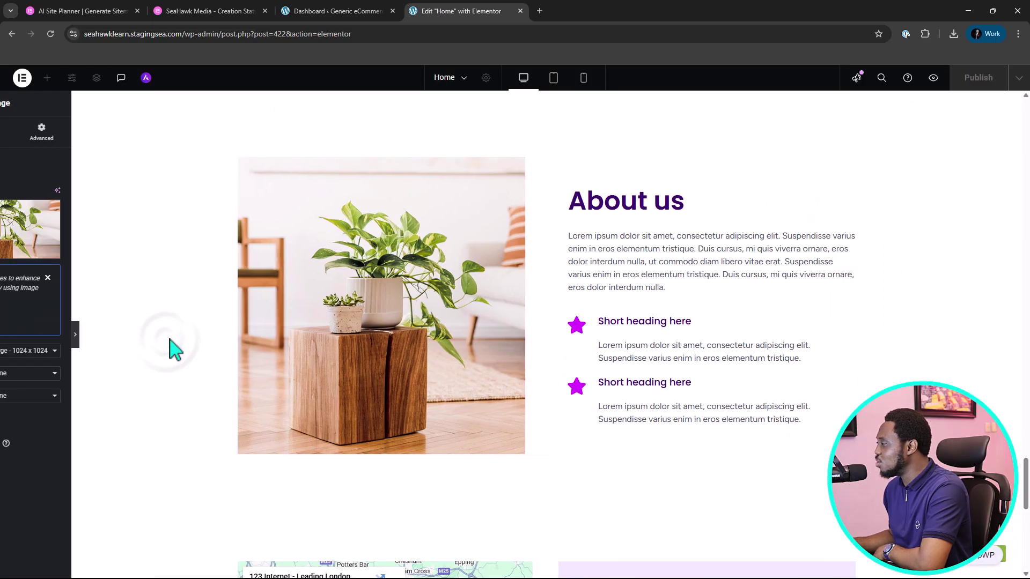
{"action": "scroll", "coordinate": [490, 343], "scroll_direction": "up", "scroll_amount": 4}
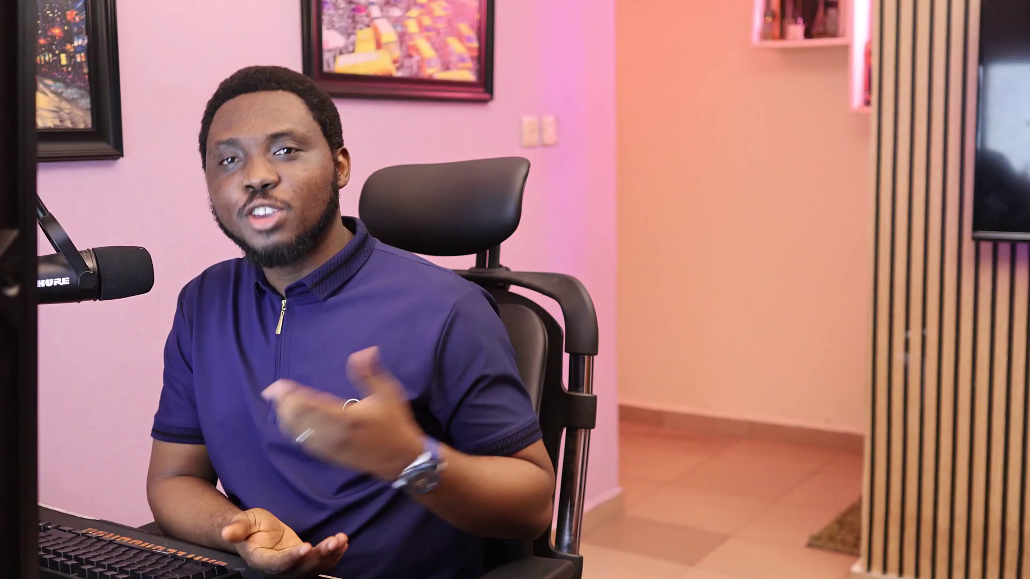